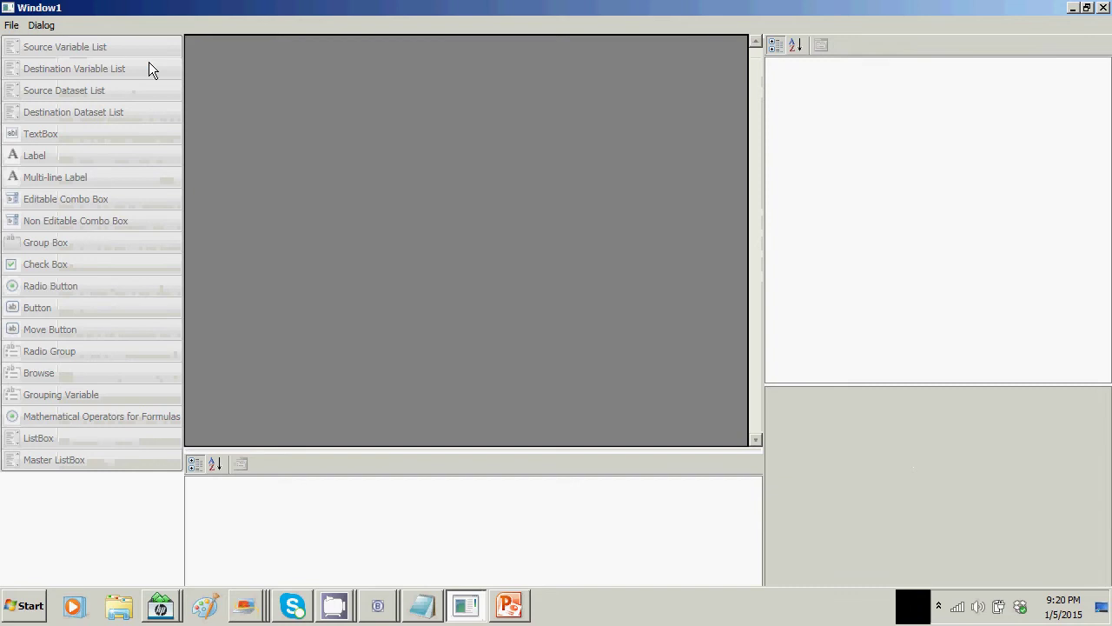
Create a new function with a dialog.
left_click(12, 27)
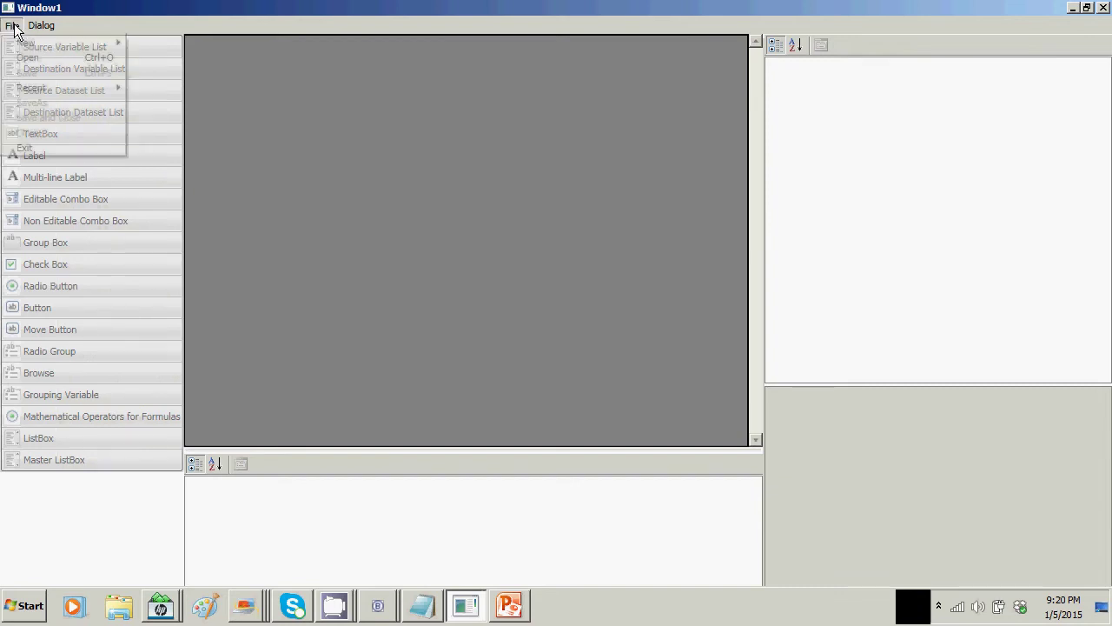
mouse_move(26, 43)
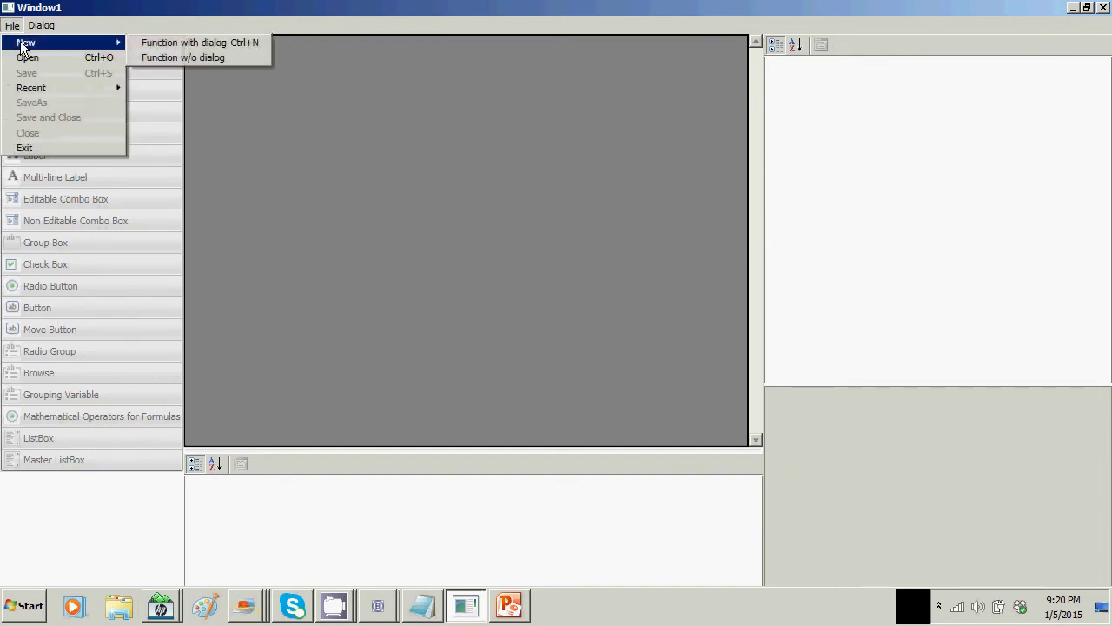
left_click(169, 46)
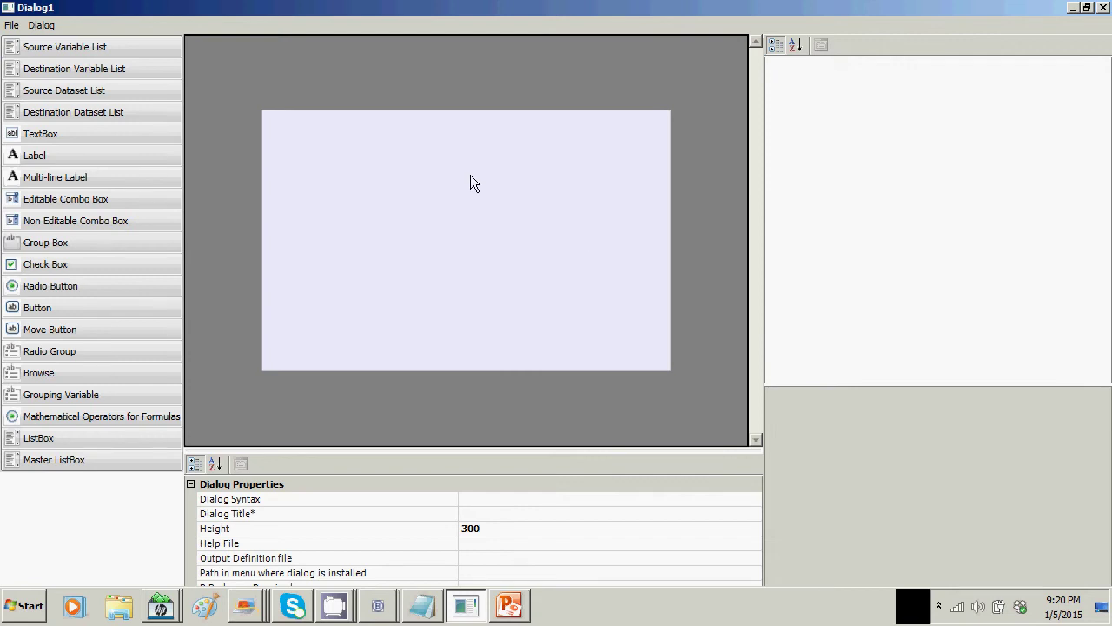
Add a source variable list near the left edge of the dialog canvas and name it source.
left_click(60, 49)
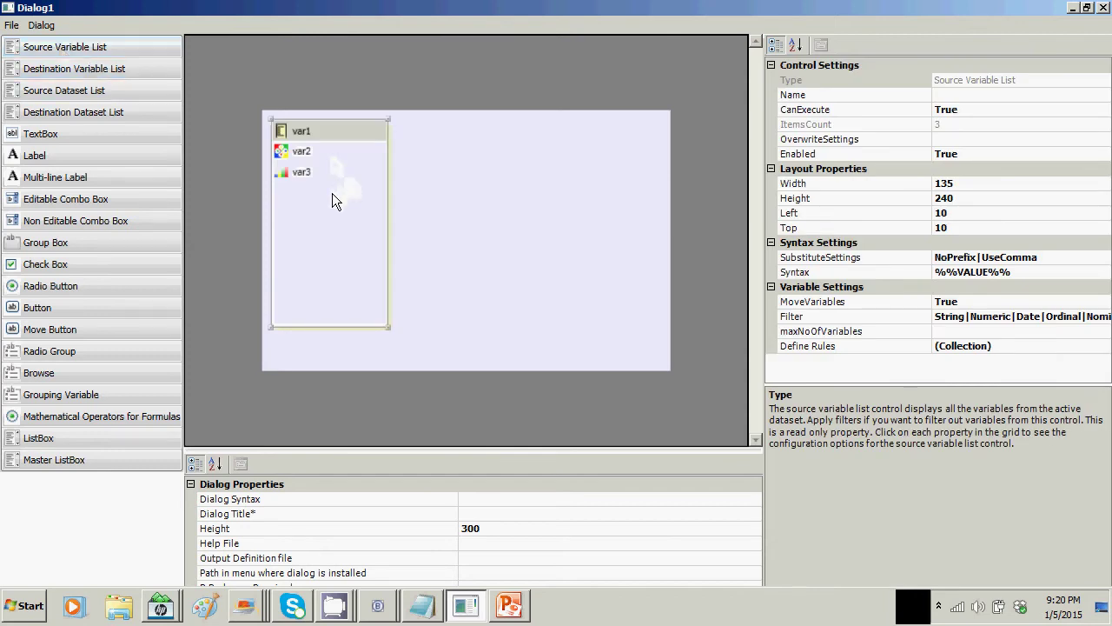
left_click_drag(332, 192, 341, 200)
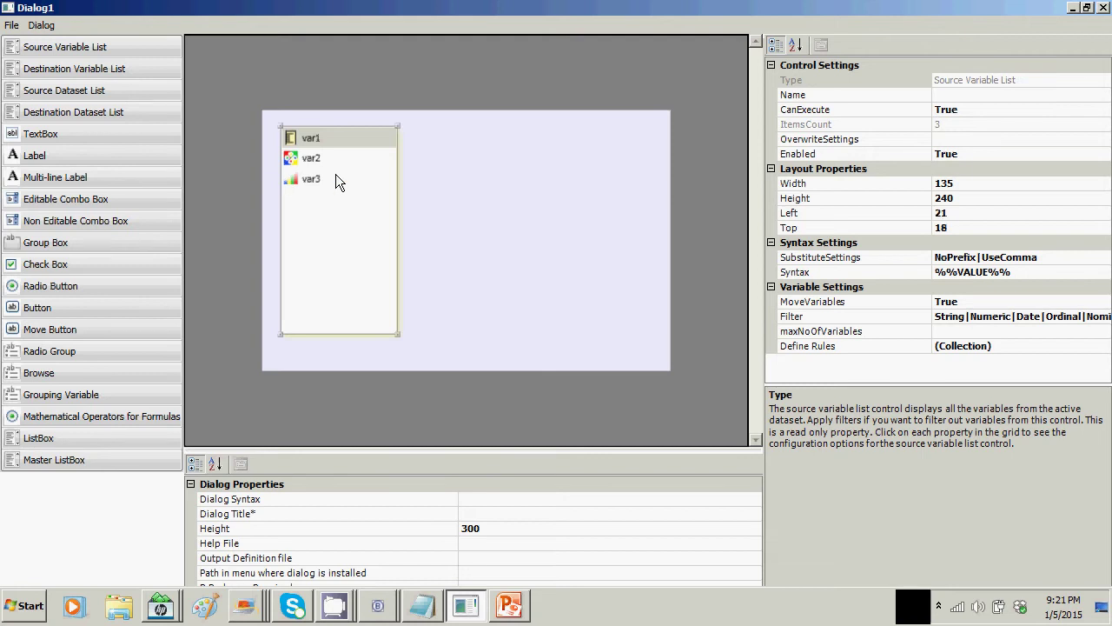
left_click(947, 96)
type("source")
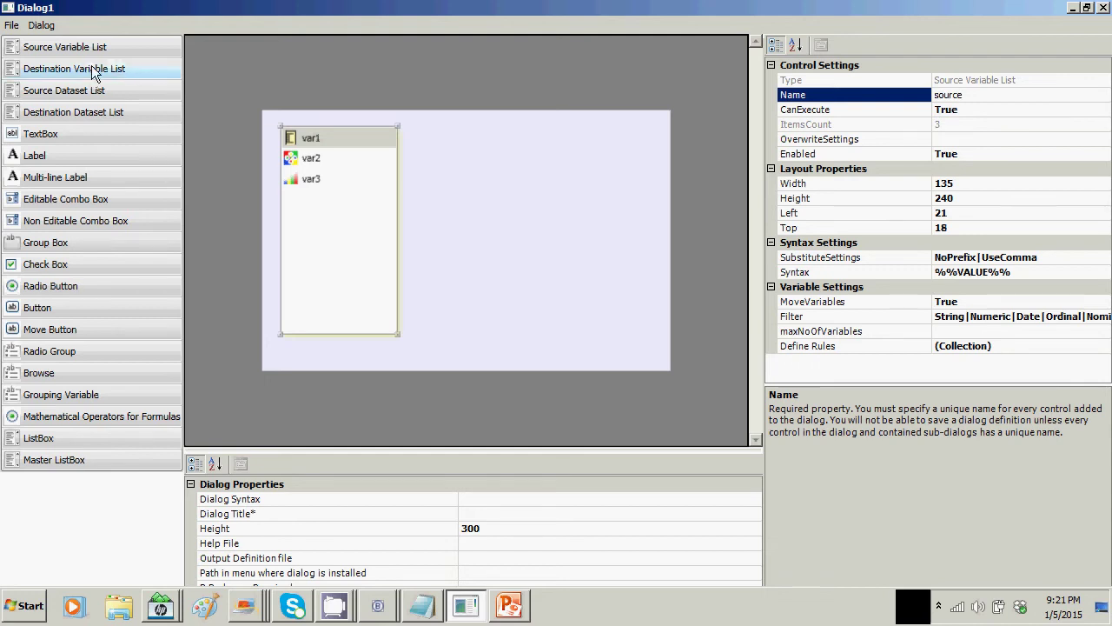
Add a destination variable list on the canvas's right half, shorten it to just below var3, and name it destination.
left_click_drag(90, 72, 569, 182)
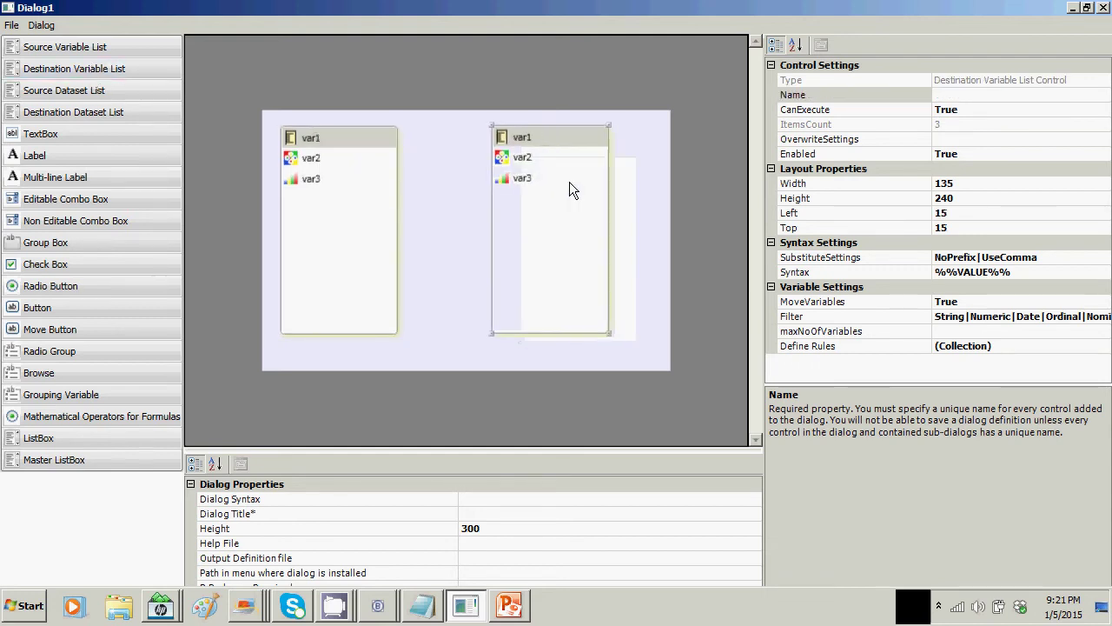
left_click_drag(610, 329, 616, 200)
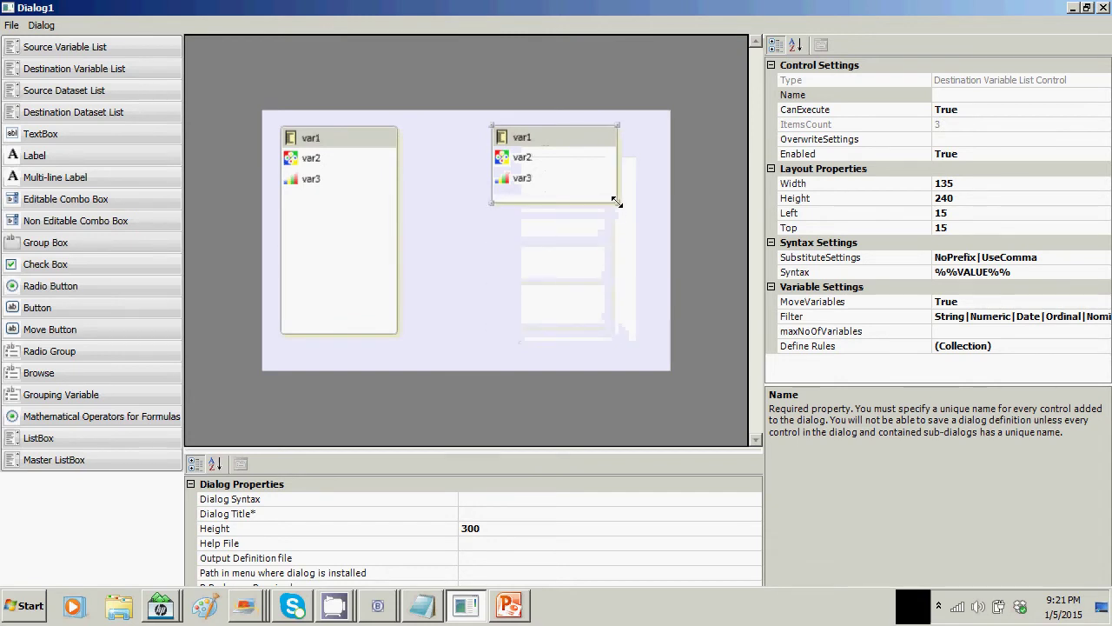
left_click(967, 94)
type("destination")
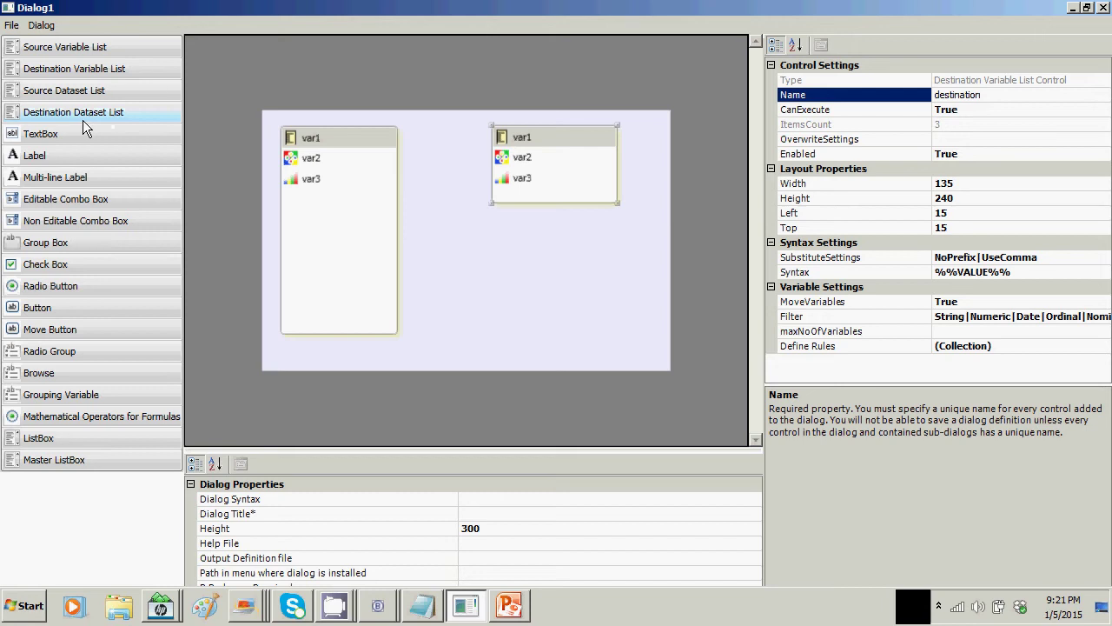
Add a radio group control to the dialog and place it directly beneath the destination variable list.
left_click(67, 356)
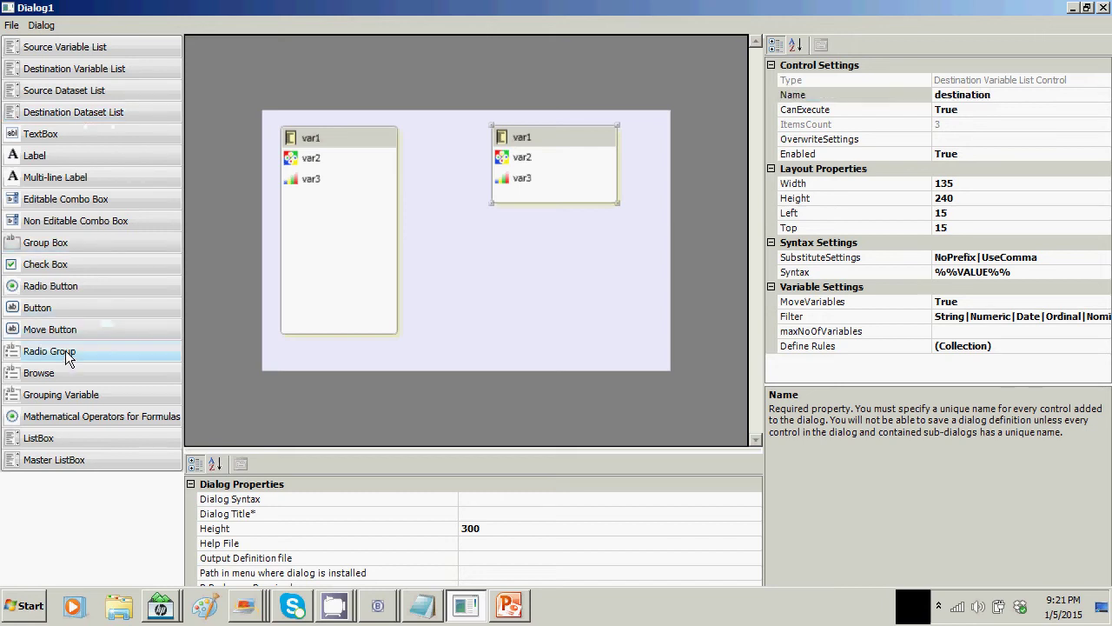
double_click(68, 356)
left_click_drag(287, 165, 300, 174)
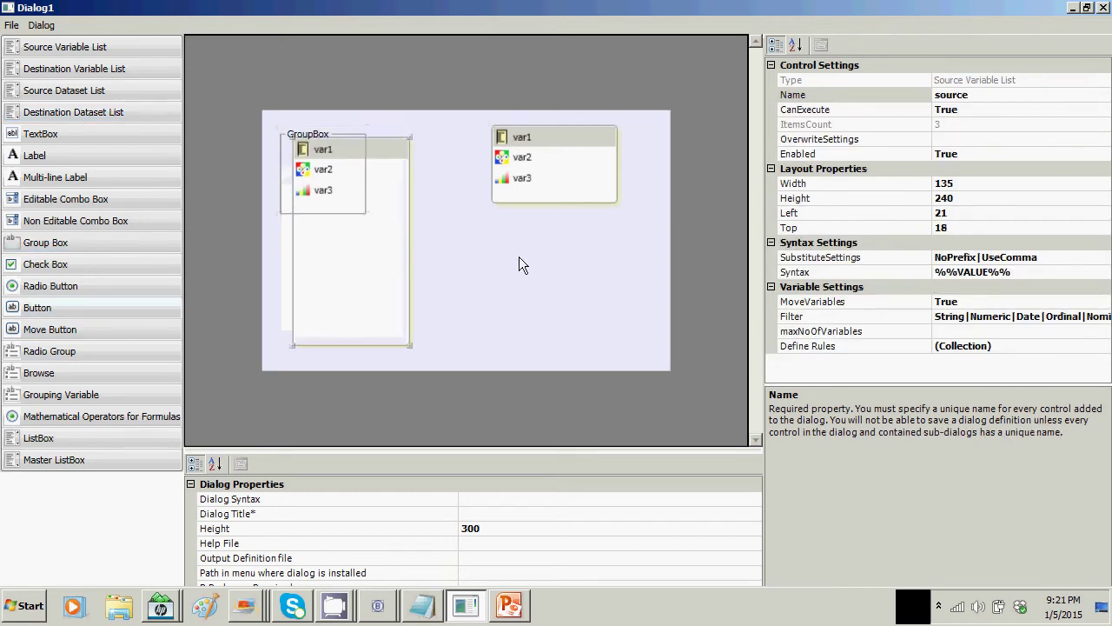
left_click(283, 163)
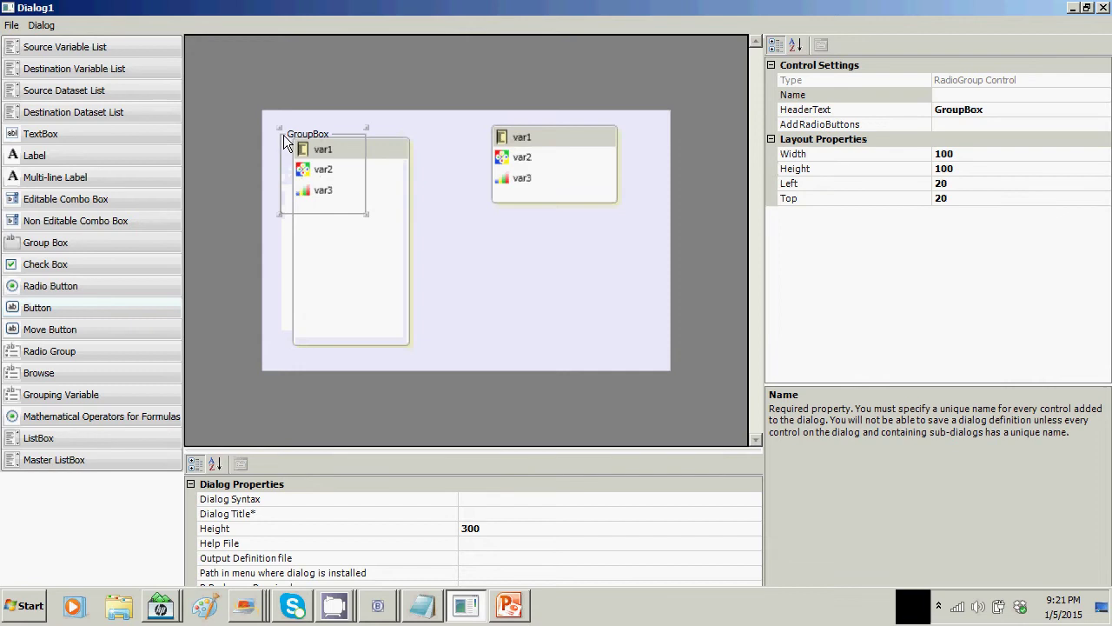
left_click_drag(284, 142, 497, 231)
Move the source variable list up and left to align its top with the destination list, and shorten it slightly.
left_click(330, 197)
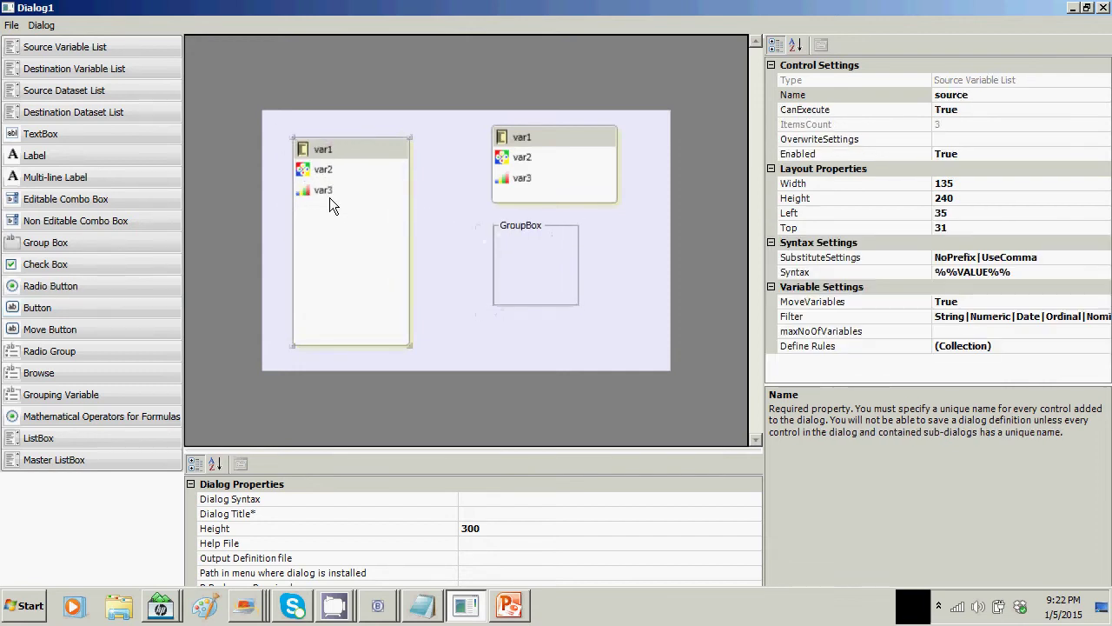
left_click_drag(339, 206, 325, 193)
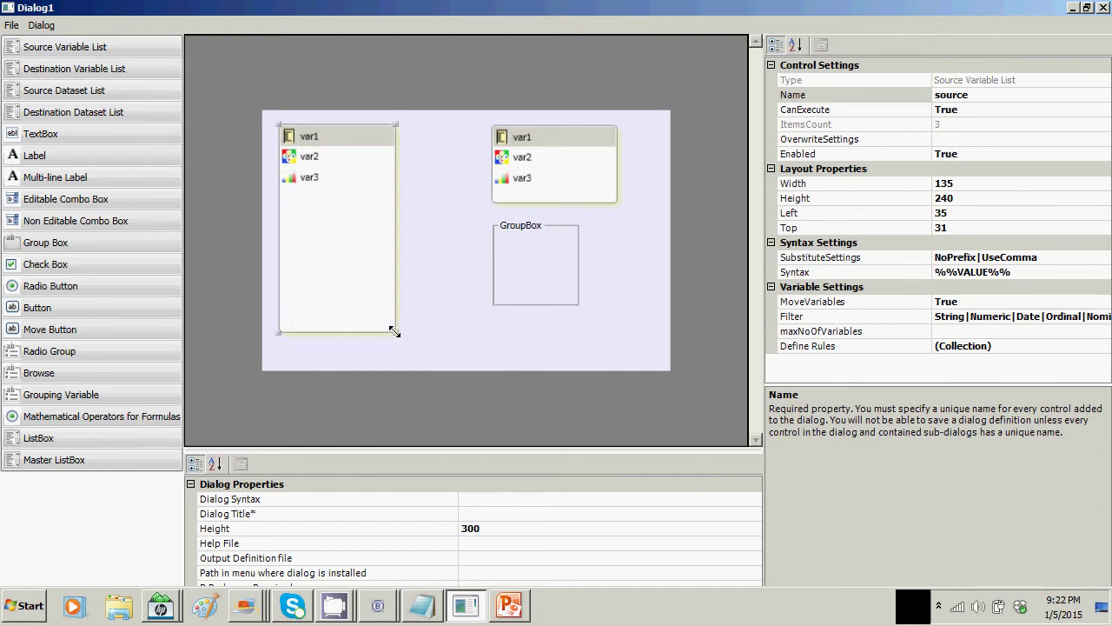
left_click_drag(393, 331, 395, 327)
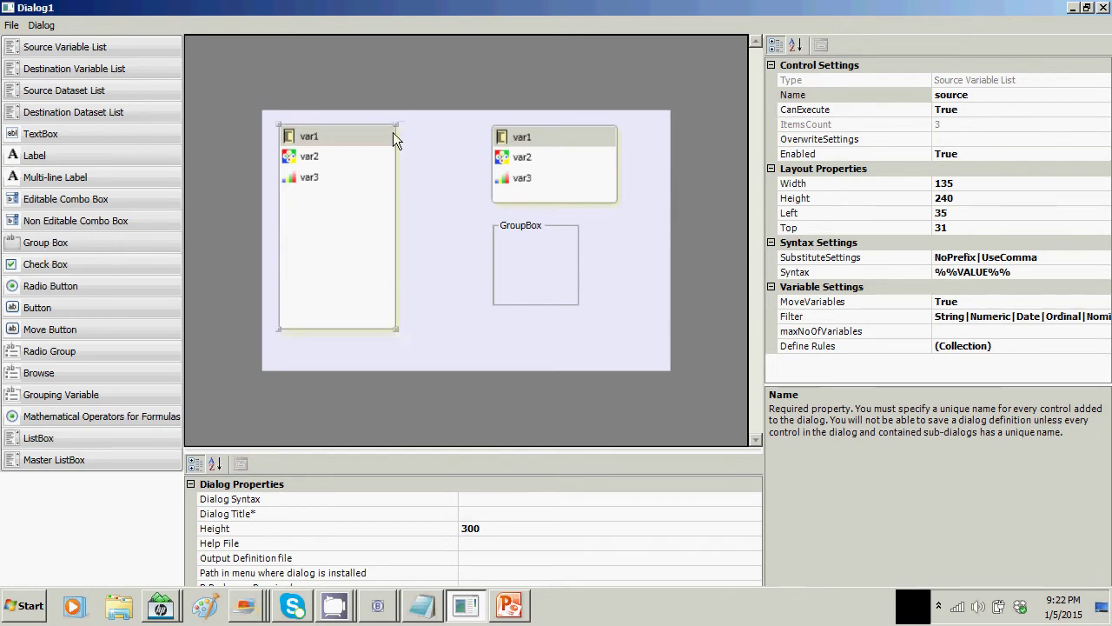
Name the radio group control rdgrpcrtl.
left_click(525, 238)
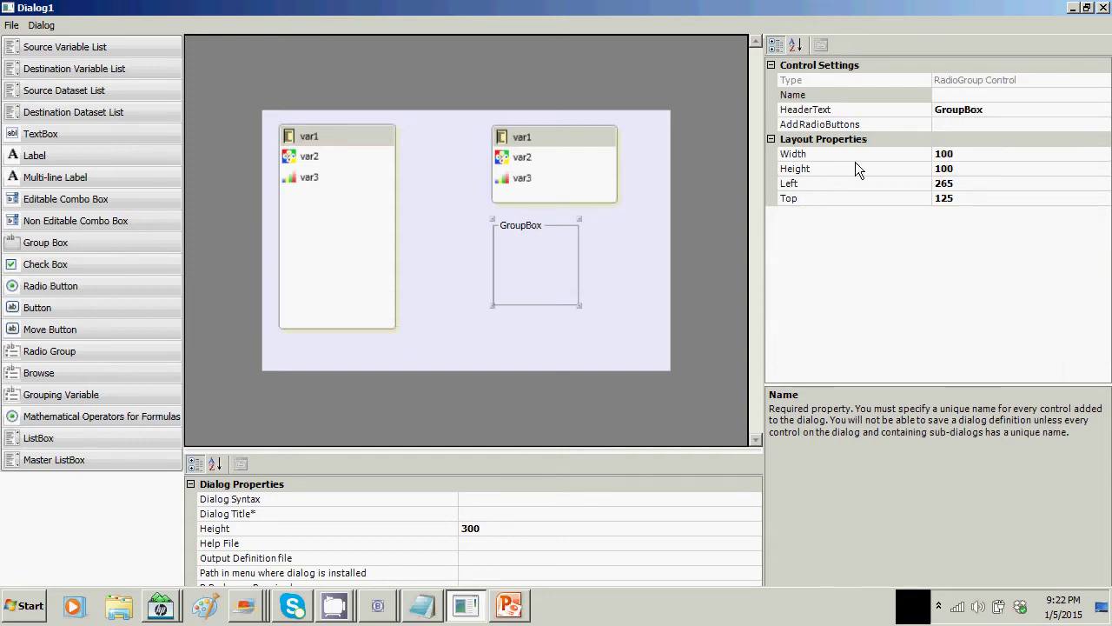
left_click(957, 94)
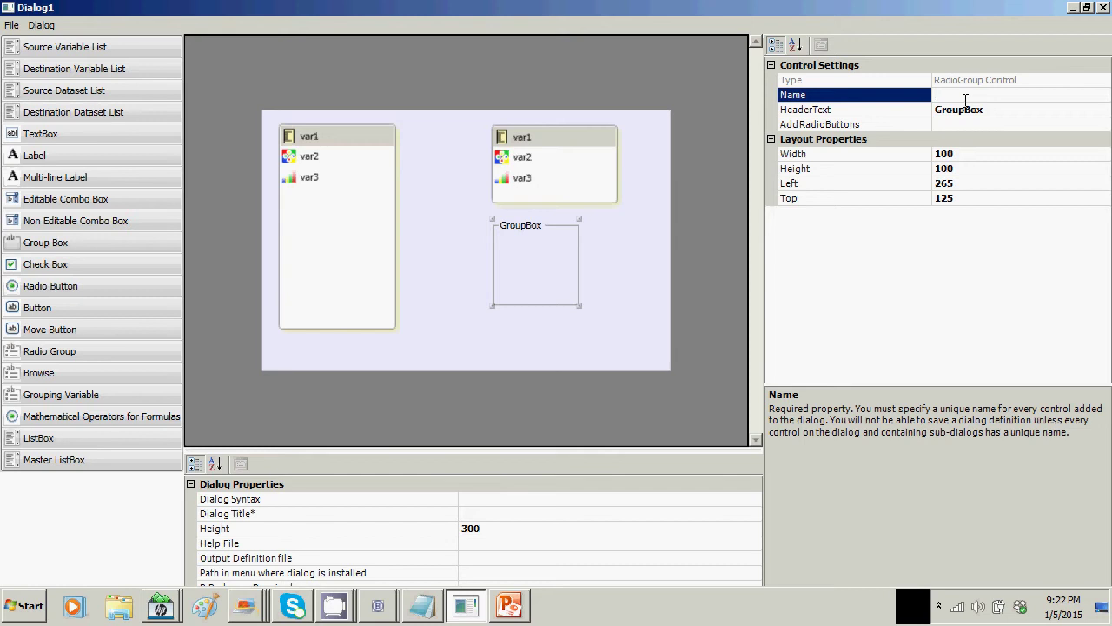
type("rdgrp")
type("ctrl")
Add radio button rd1 to the radio group with the text "Population Mean != mu" and make it selected by default.
left_click(993, 126)
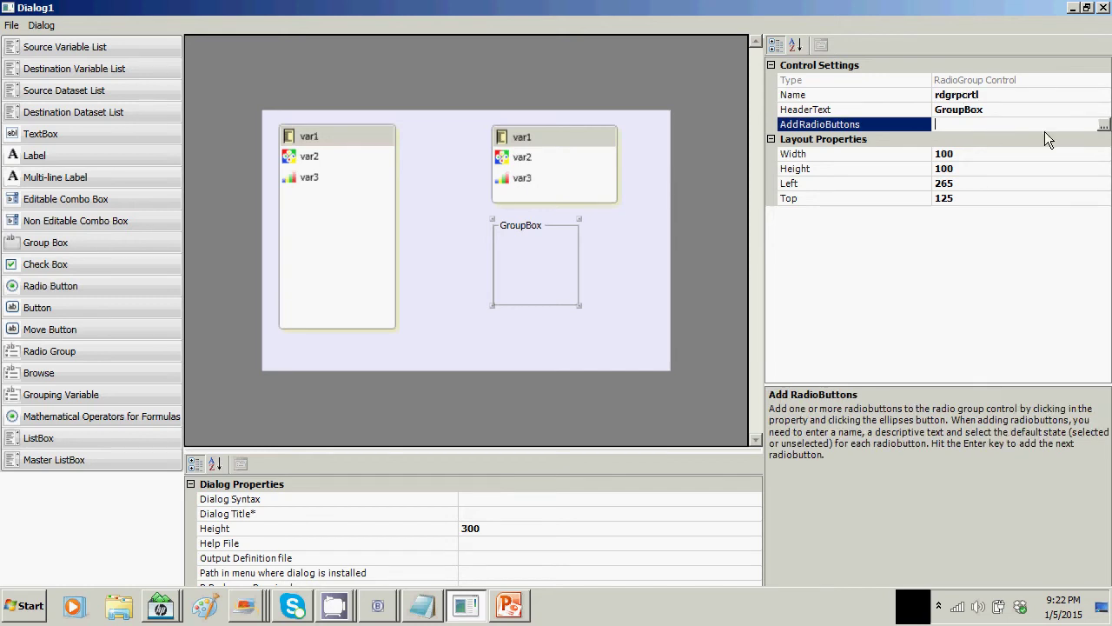
left_click(1103, 126)
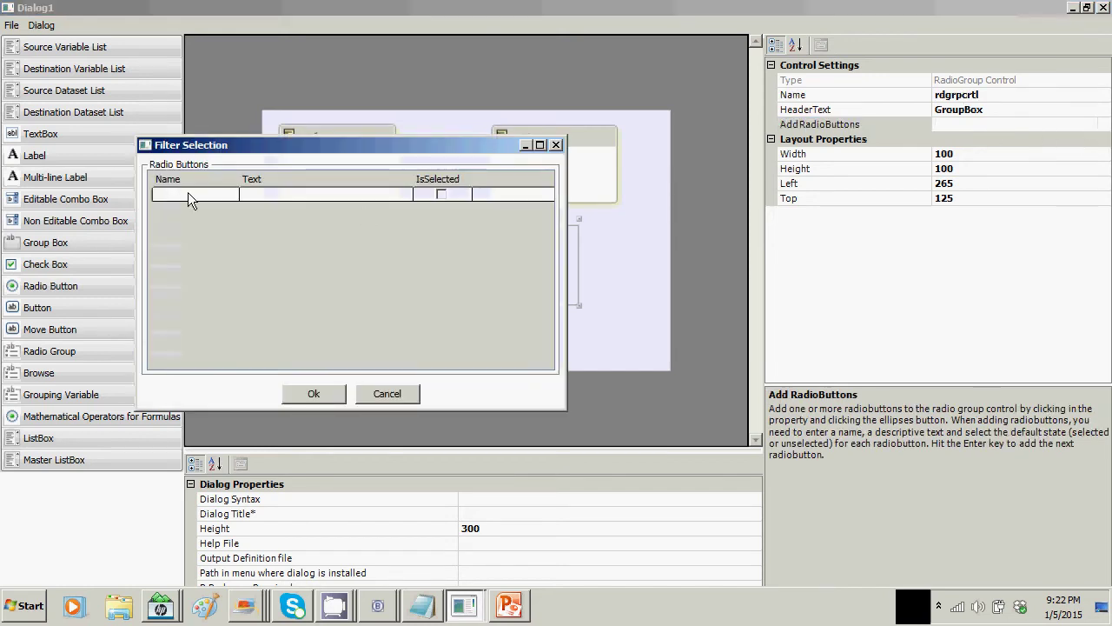
left_click(188, 192)
left_click(226, 194)
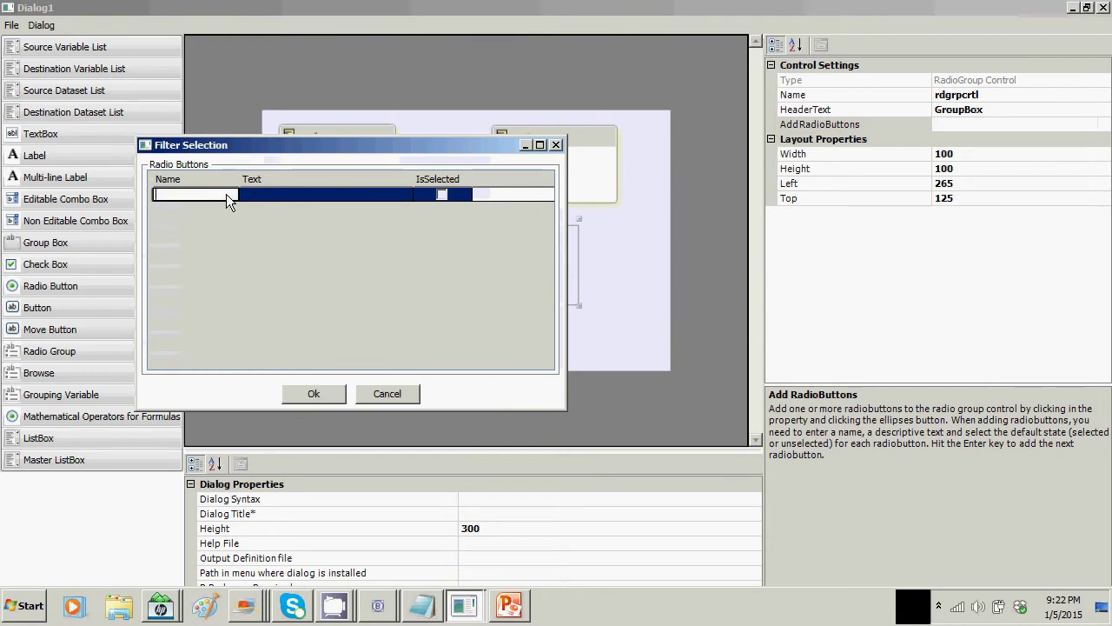
type("rd1")
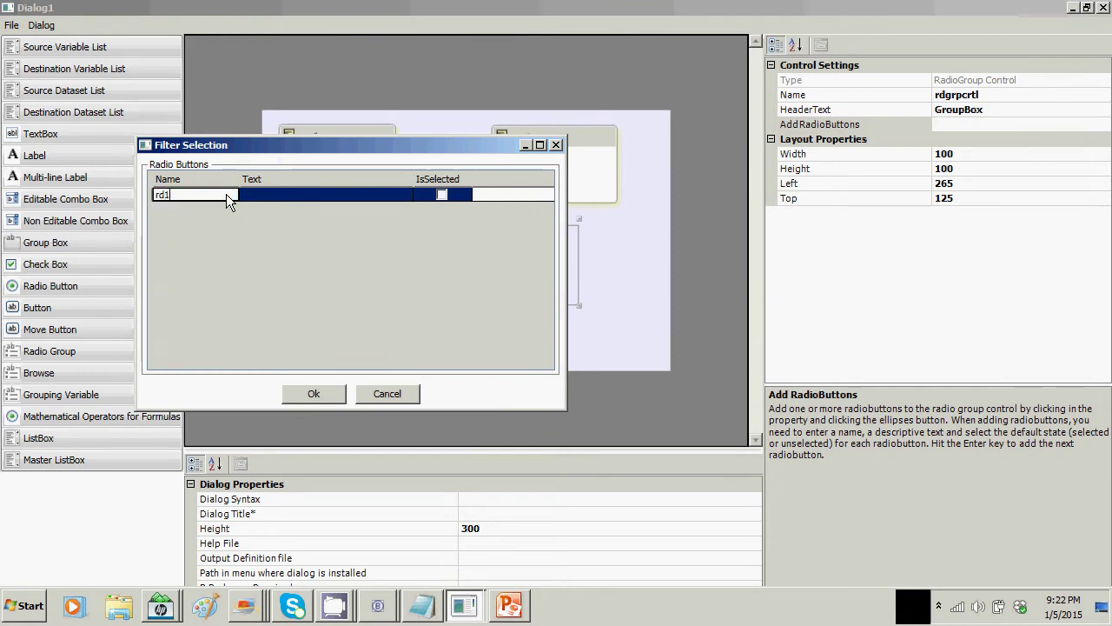
left_click(275, 194)
left_click(270, 194)
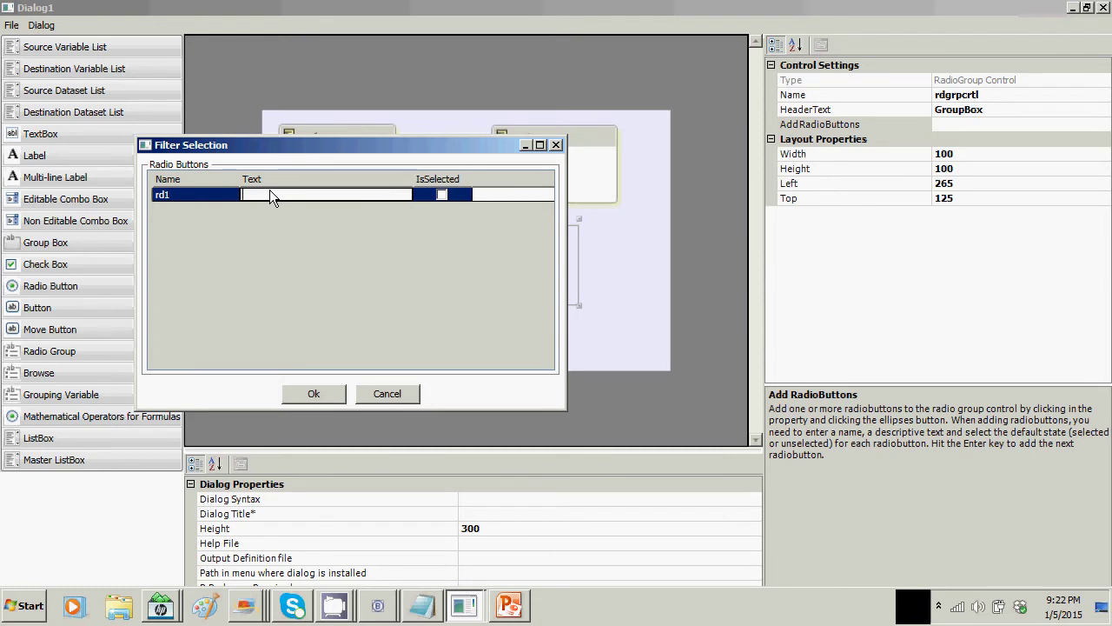
type("Popula")
type("tion Mean !=")
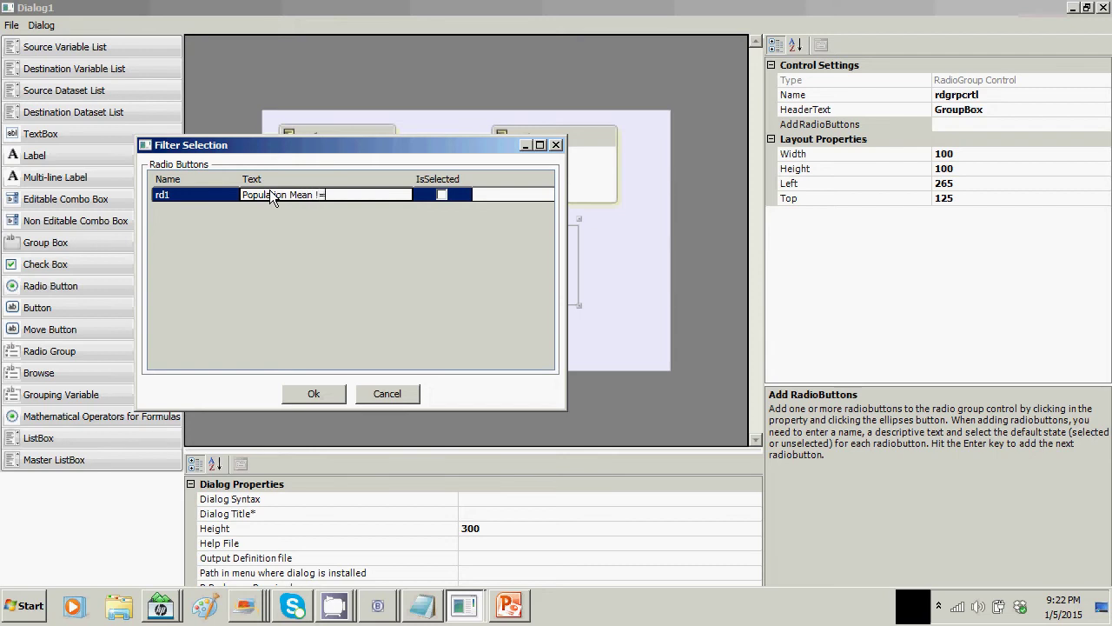
type(" mu")
left_click(439, 195)
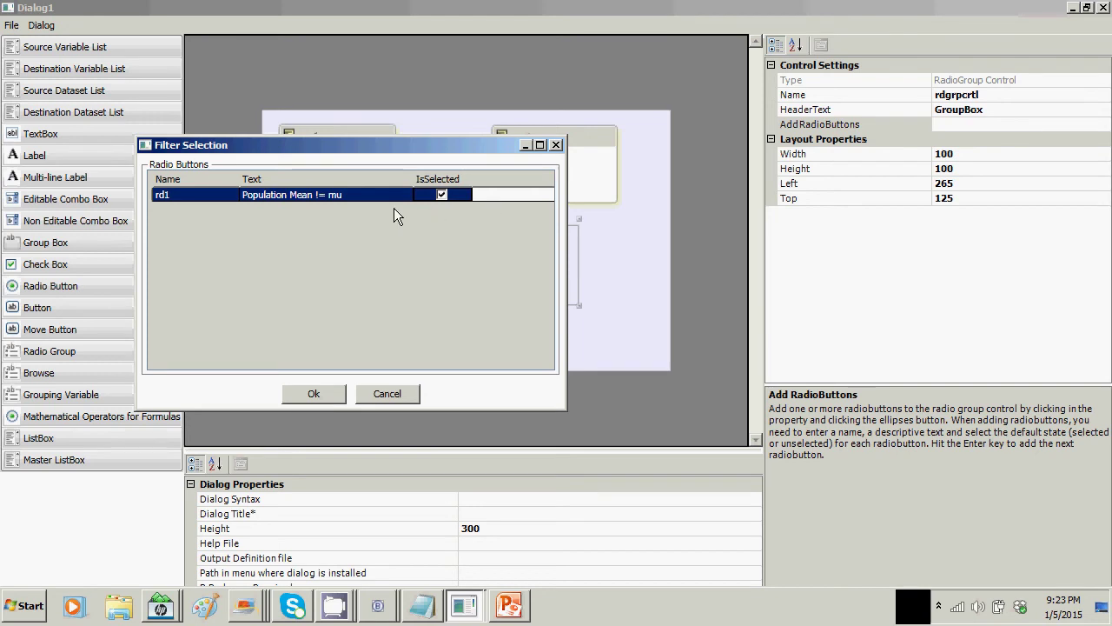
Add a second radio button named rd2 with the text "Population Mean > mu".
key("Return")
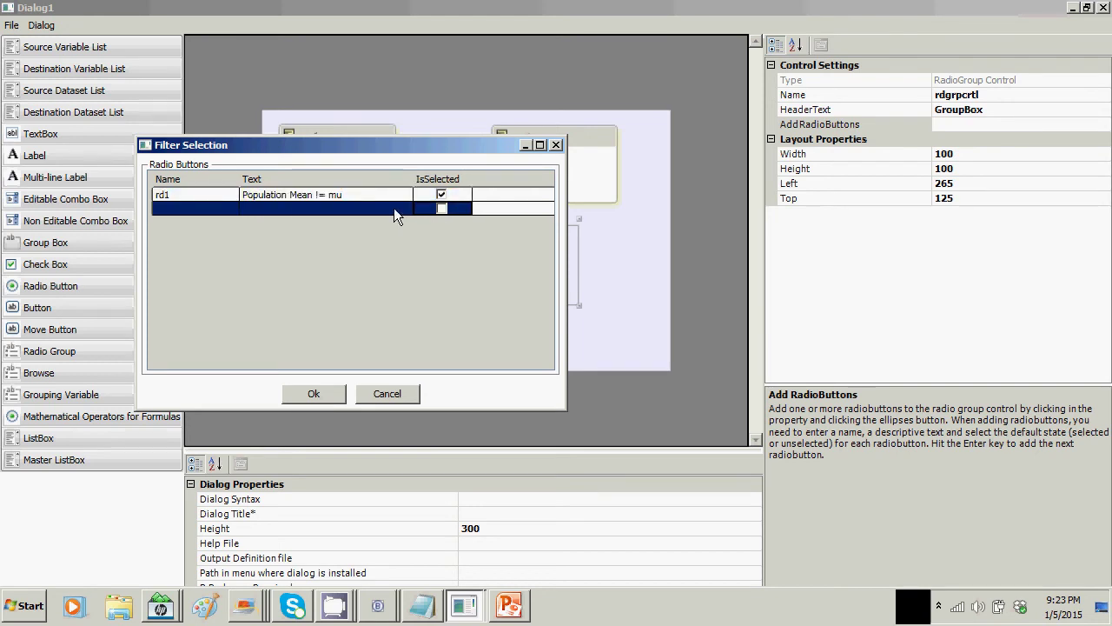
left_click(175, 209)
type("rd")
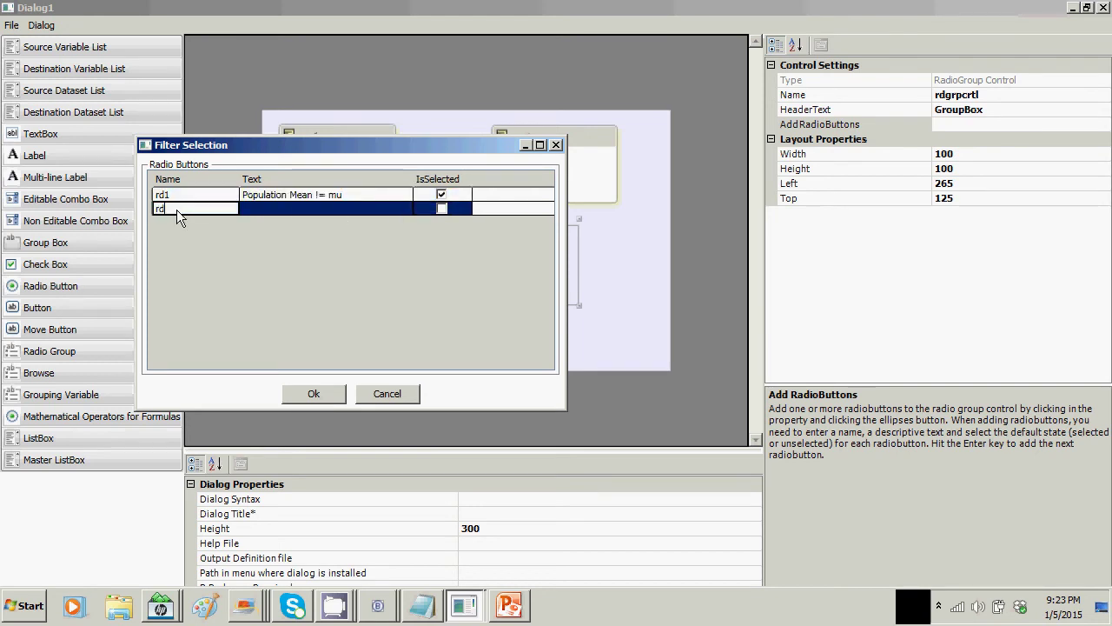
type("2")
left_click(298, 209)
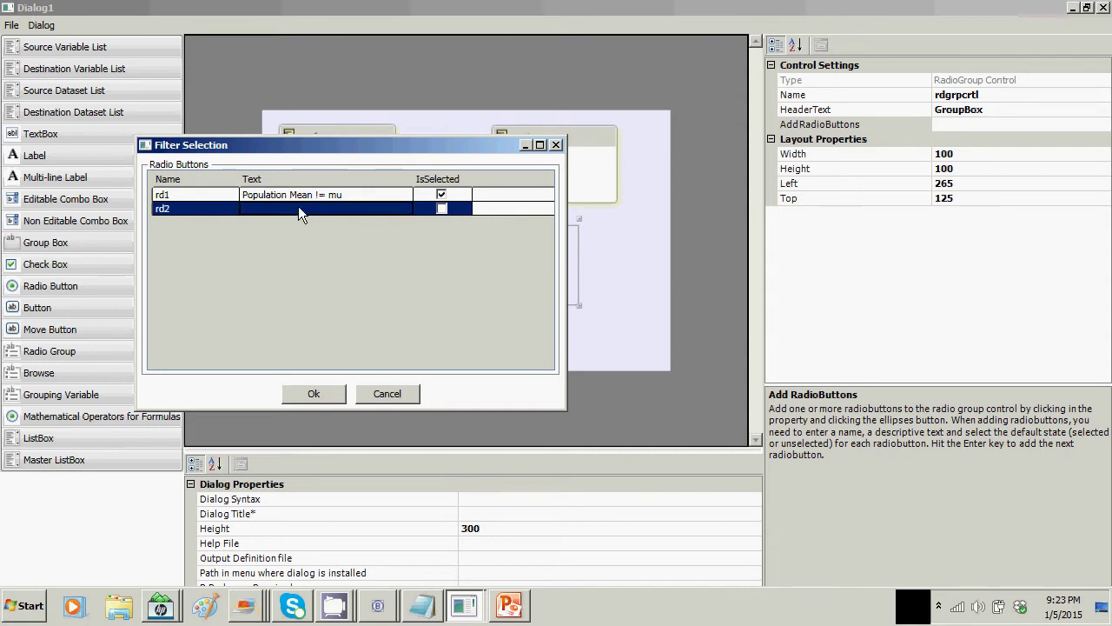
left_click(298, 208)
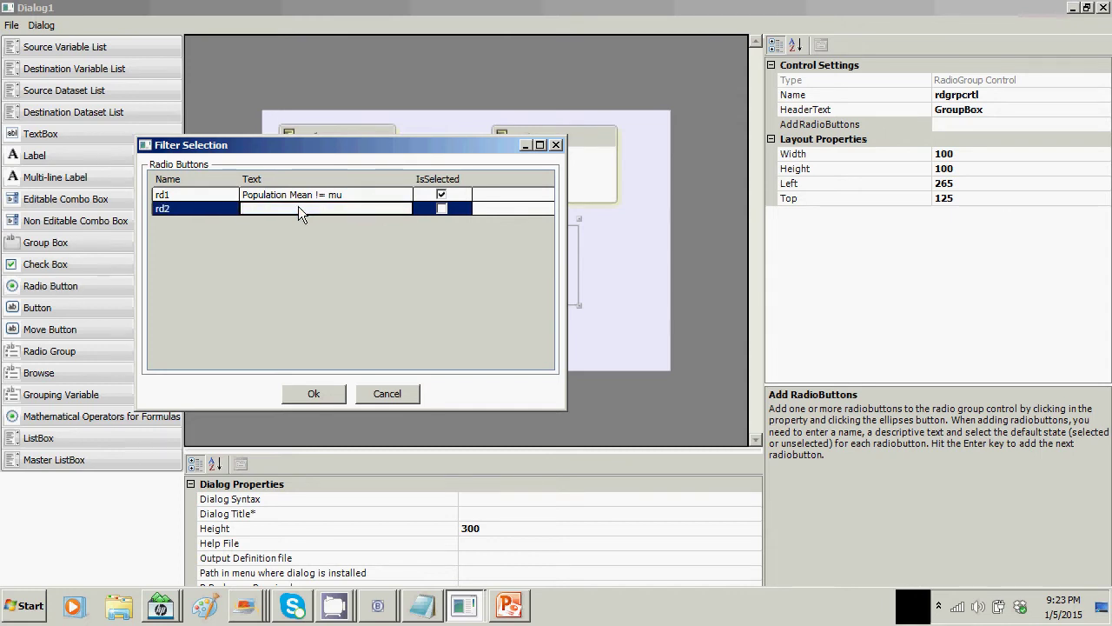
type("Population Mean > mu")
Add a third radio button named rd3 with the text "Population Mean < mu" and accept the radio button list.
key("Return")
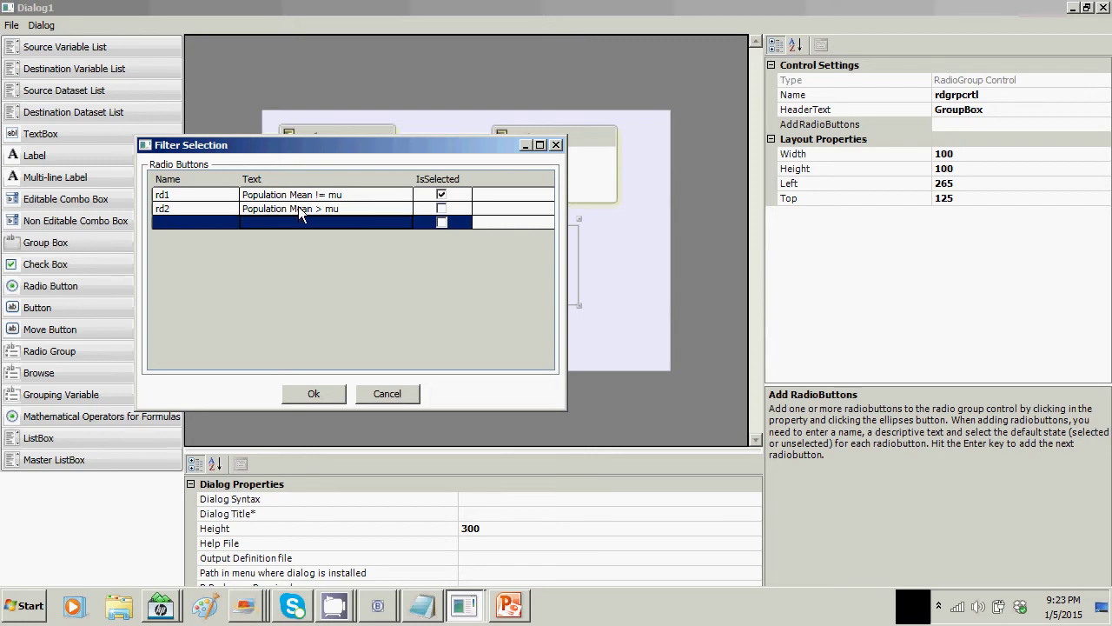
left_click(208, 223)
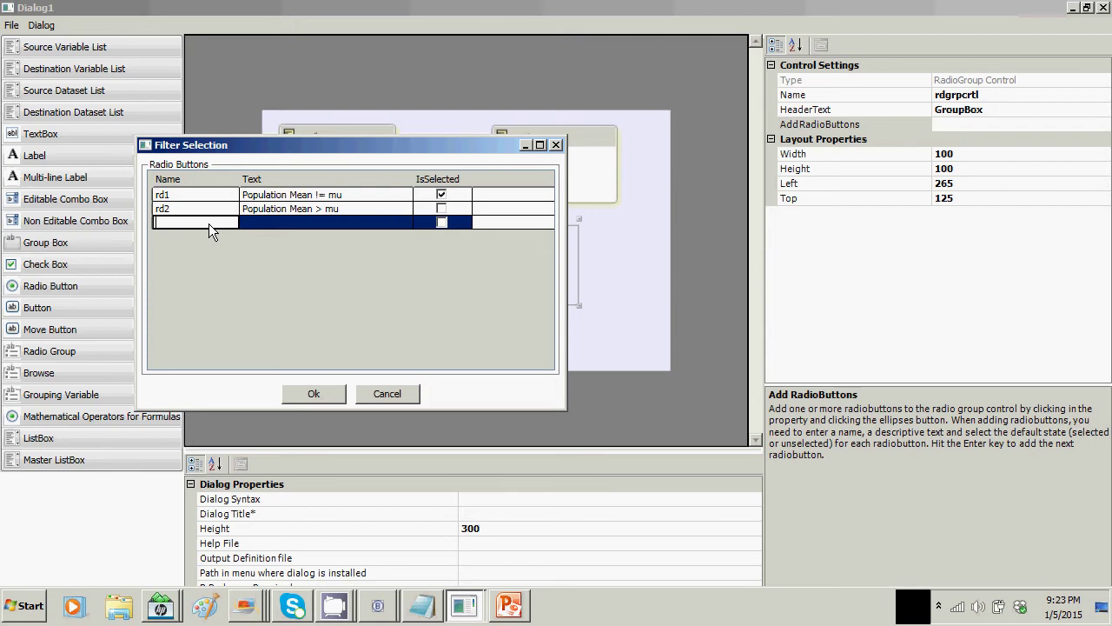
type("rd3")
left_click(303, 226)
type("P")
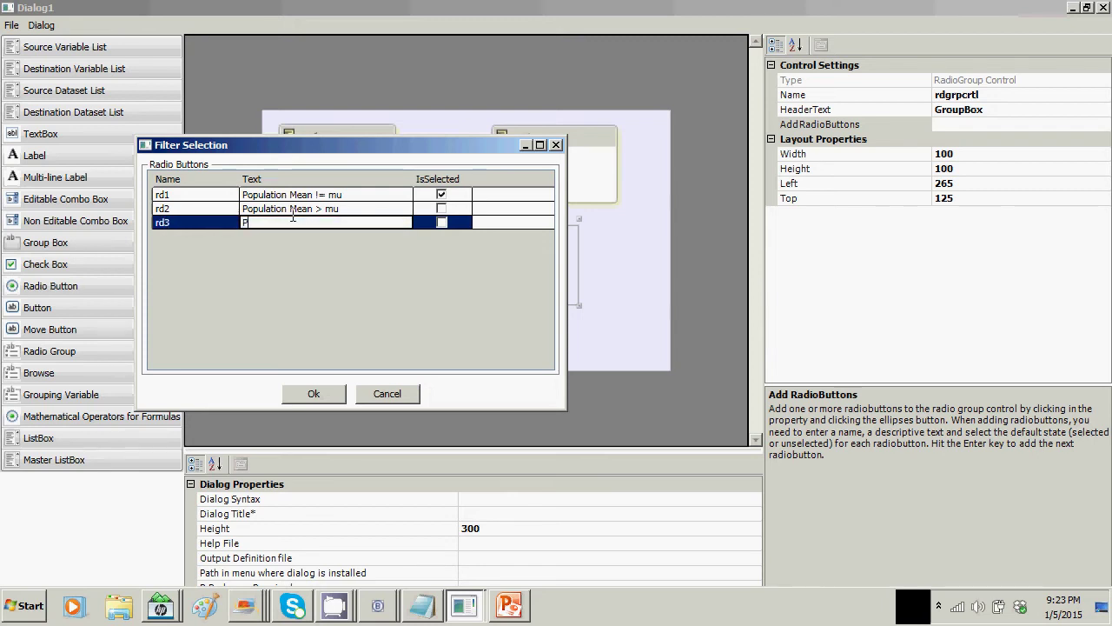
type("opulation Mean < mu")
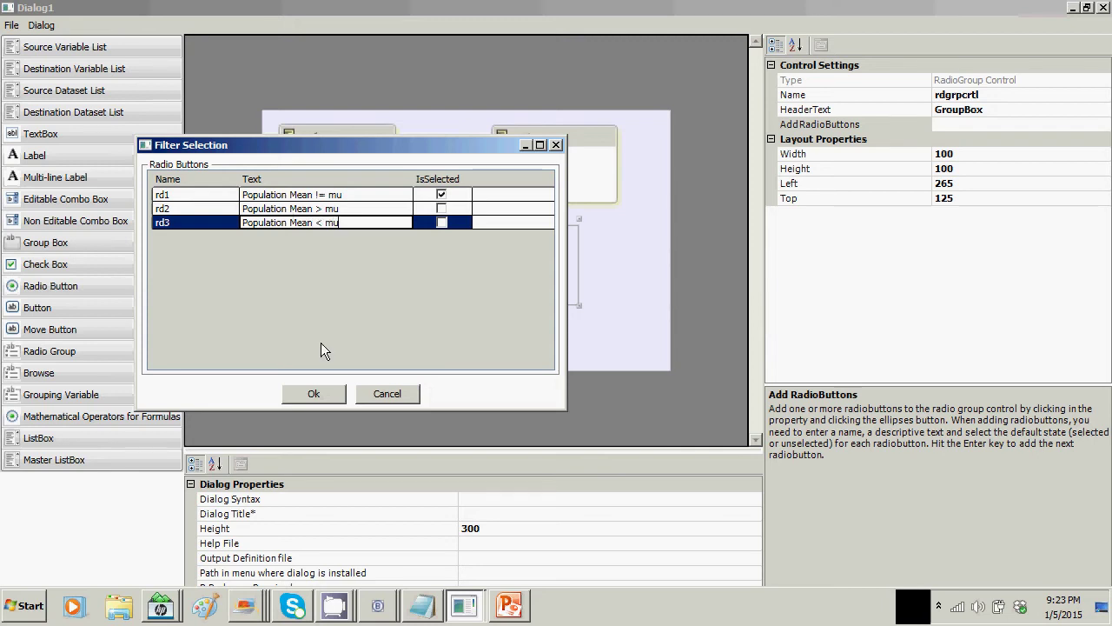
left_click(317, 395)
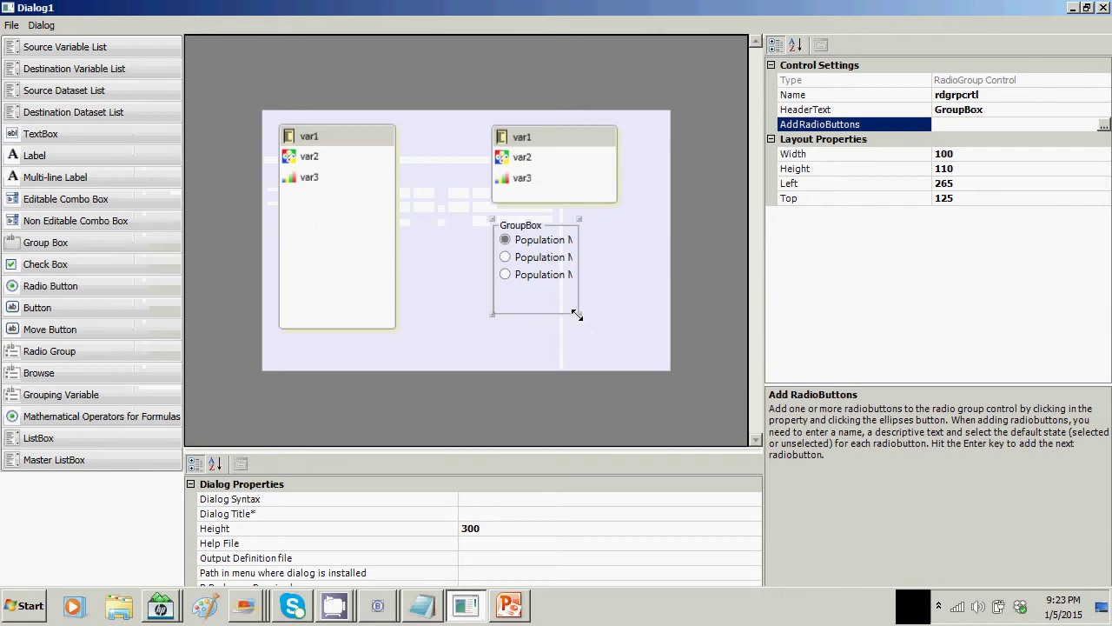
Resize the radio group to about 171 by 81 to fit its labels and nudge it slightly down.
mouse_move(579, 313)
left_mouse_down()
mouse_move(629, 313)
mouse_move(638, 289)
left_mouse_up()
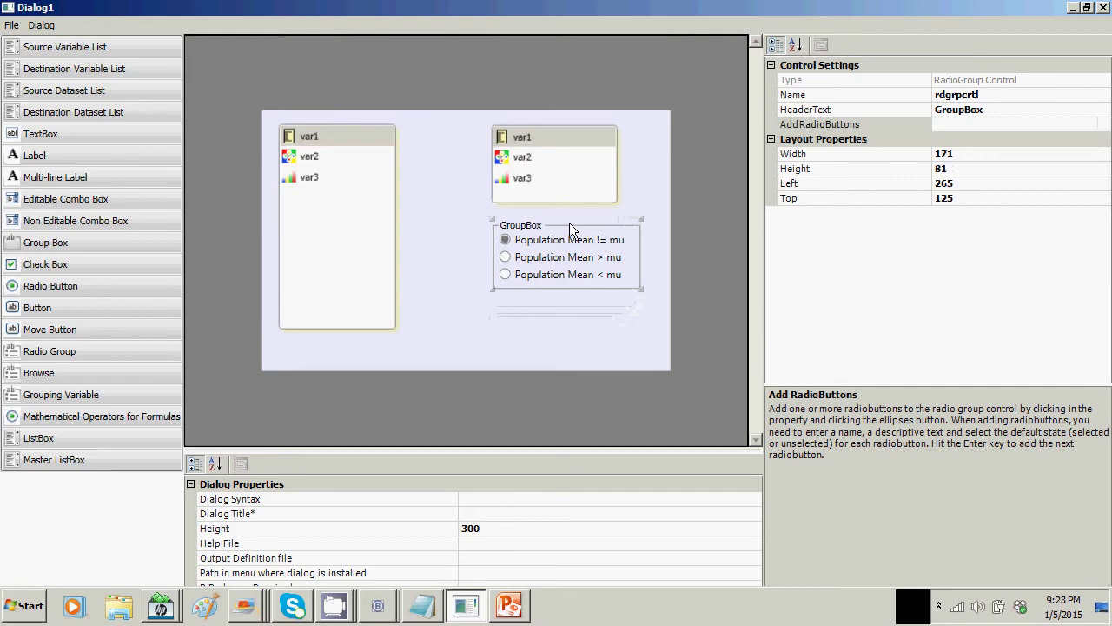
left_click_drag(569, 226, 568, 230)
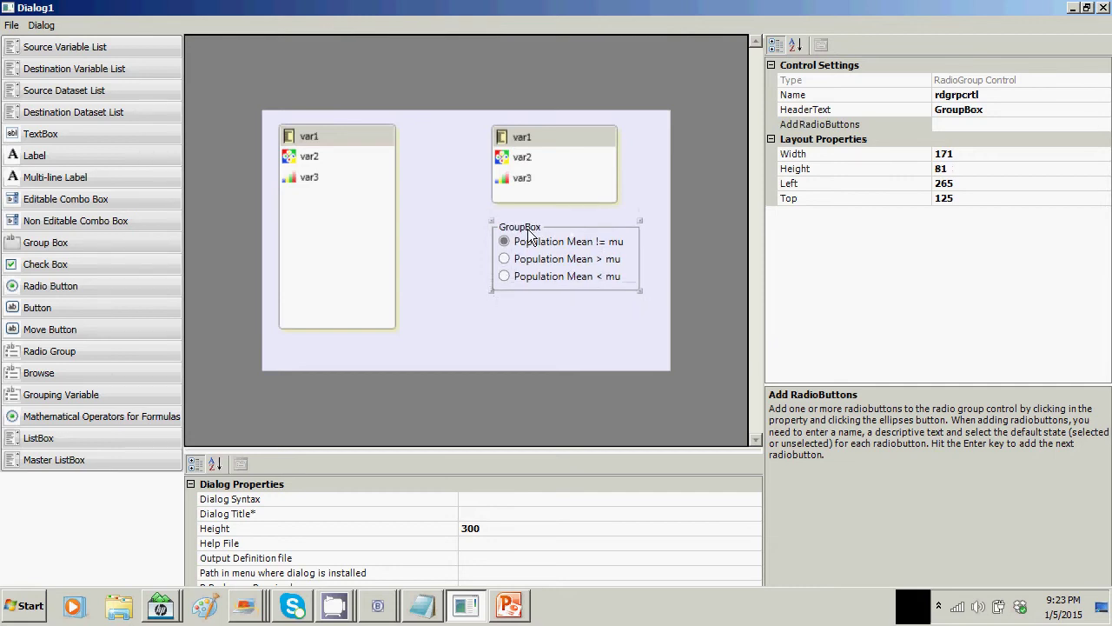
Nudge the radio group slightly and set its header text to "Alternate Hypothesis".
left_click_drag(521, 228, 520, 231)
left_click(990, 109)
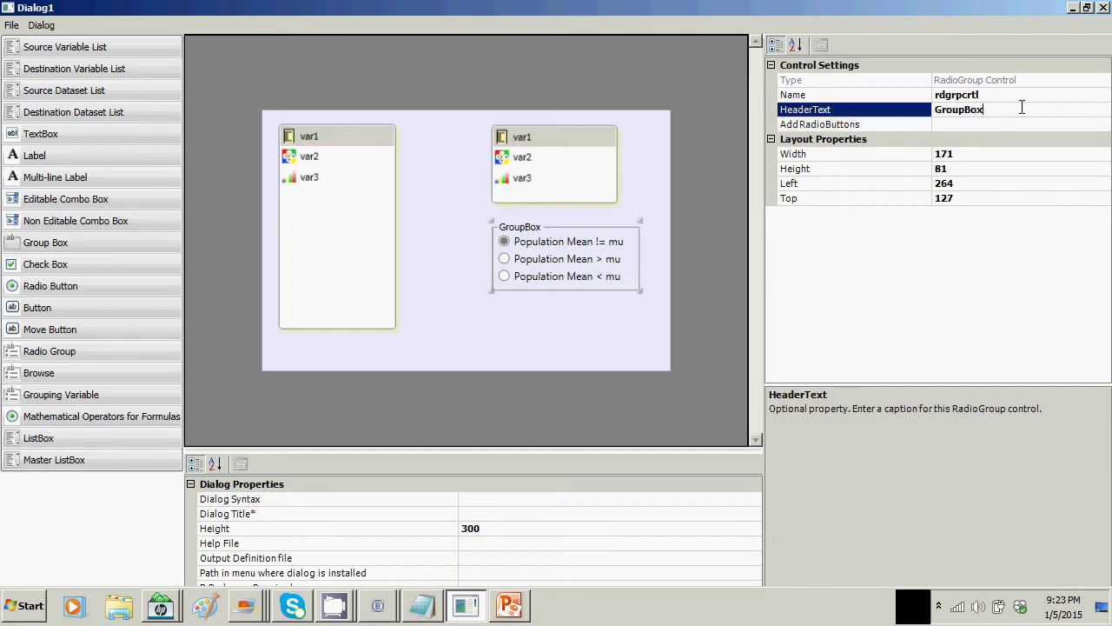
key("BackSpace")
key("BackSpace")
key("BackSpace")
key("BackSpace")
key("BackSpace")
key("BackSpace")
key("BackSpace")
key("BackSpace")
type("Alternate Hypothesis")
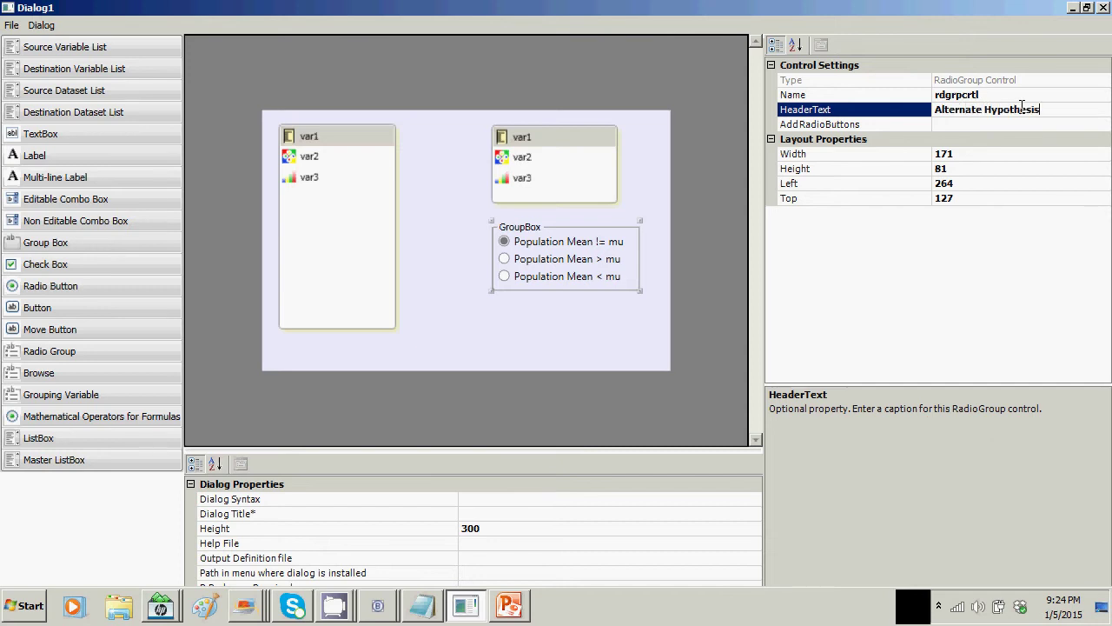
left_click(606, 316)
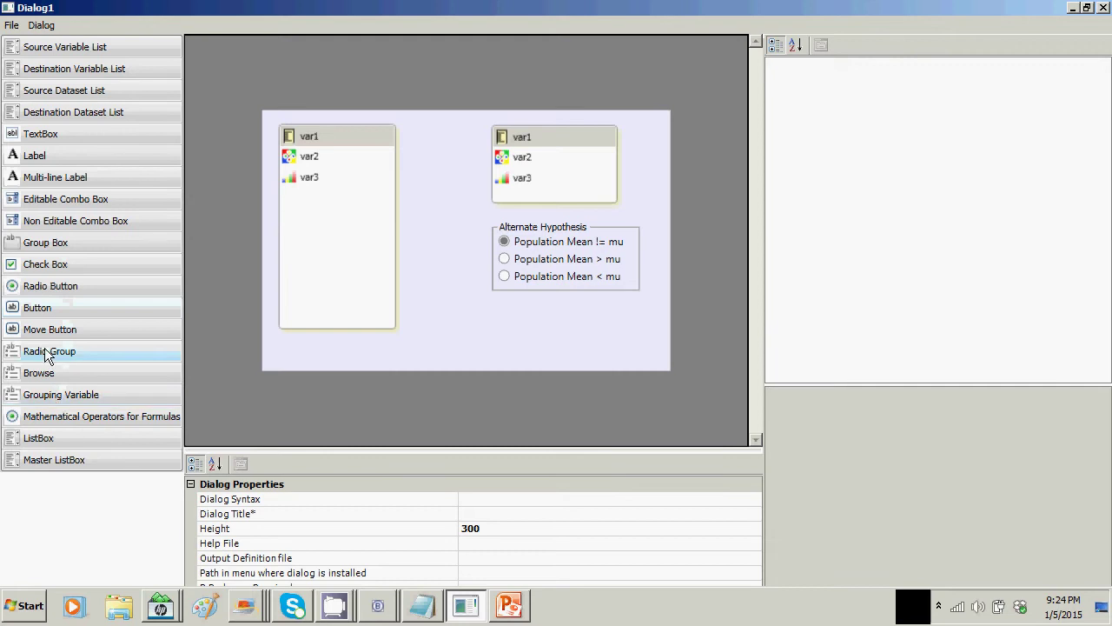
Add a text box below the radio group and name it textbox1.
left_click_drag(56, 136, 576, 320)
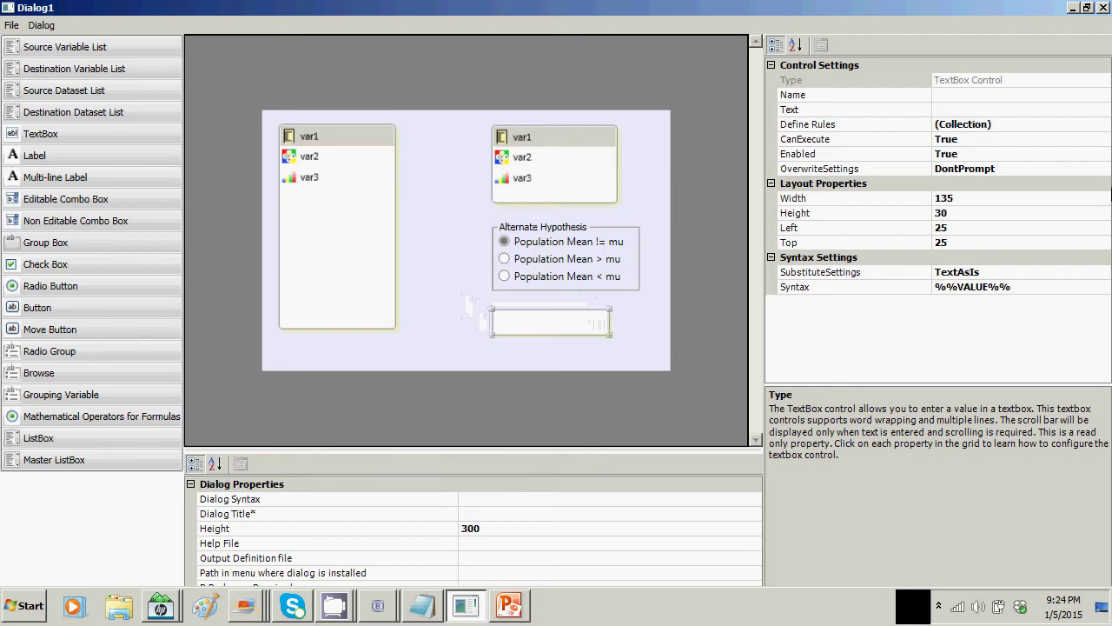
left_click(964, 93)
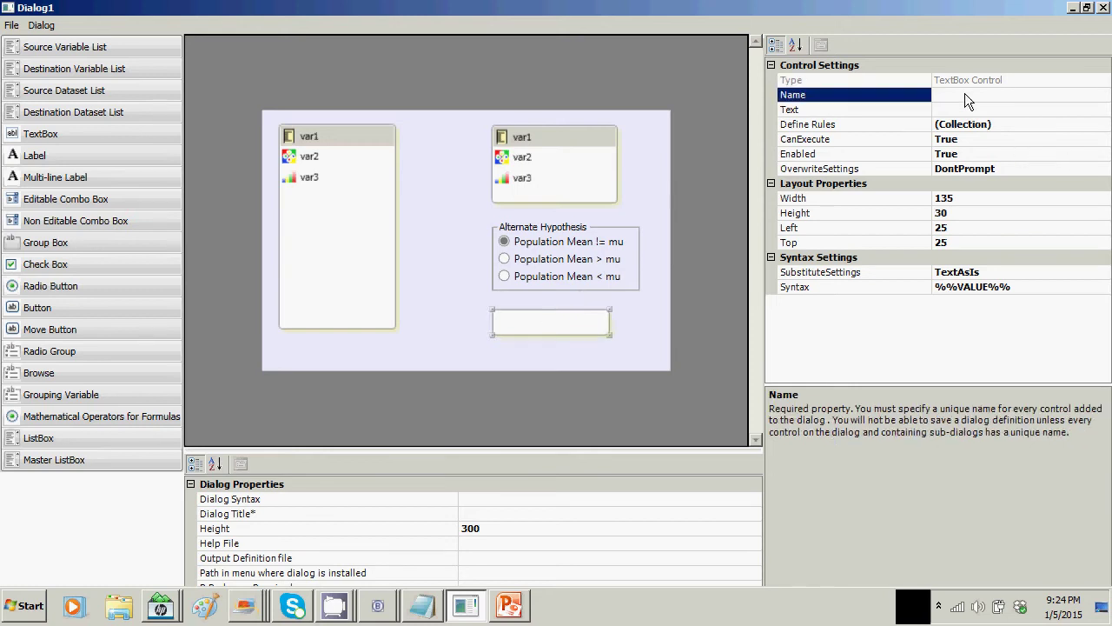
type("textbox1")
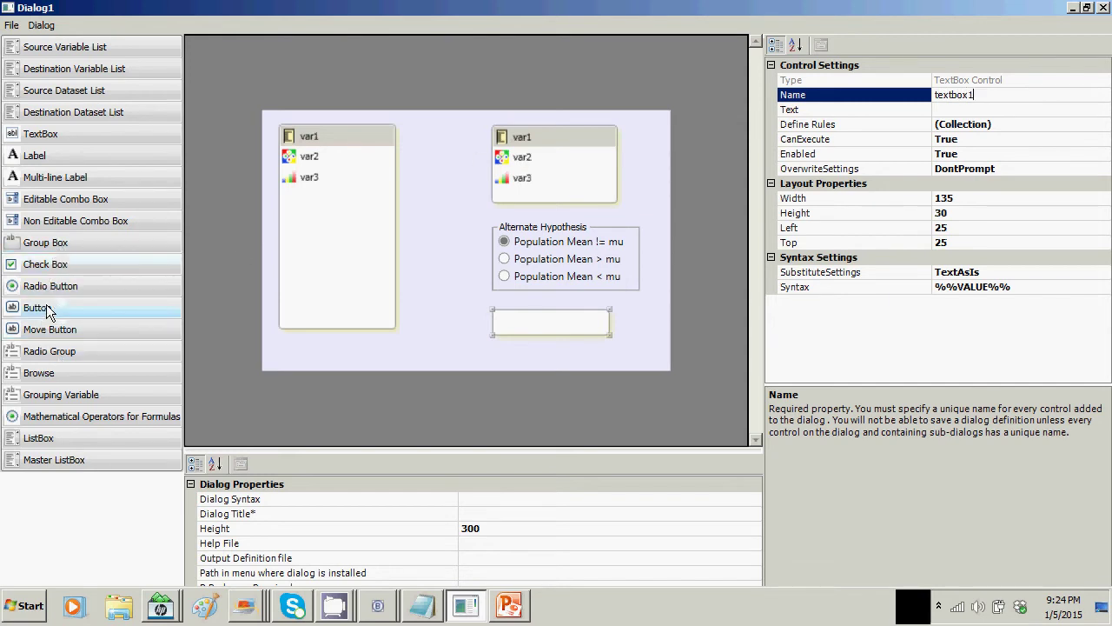
Add a second text box directly below the first, spacing the two apart, and name it textbox2.
left_click(61, 130)
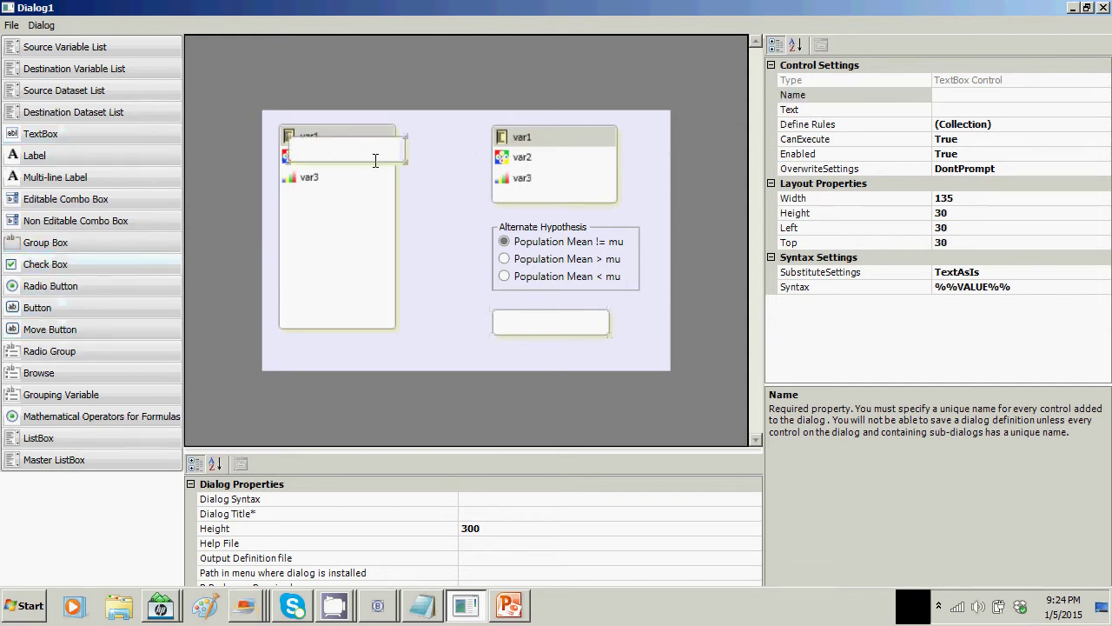
left_click_drag(375, 160, 548, 314)
left_click(546, 322)
left_click(540, 351)
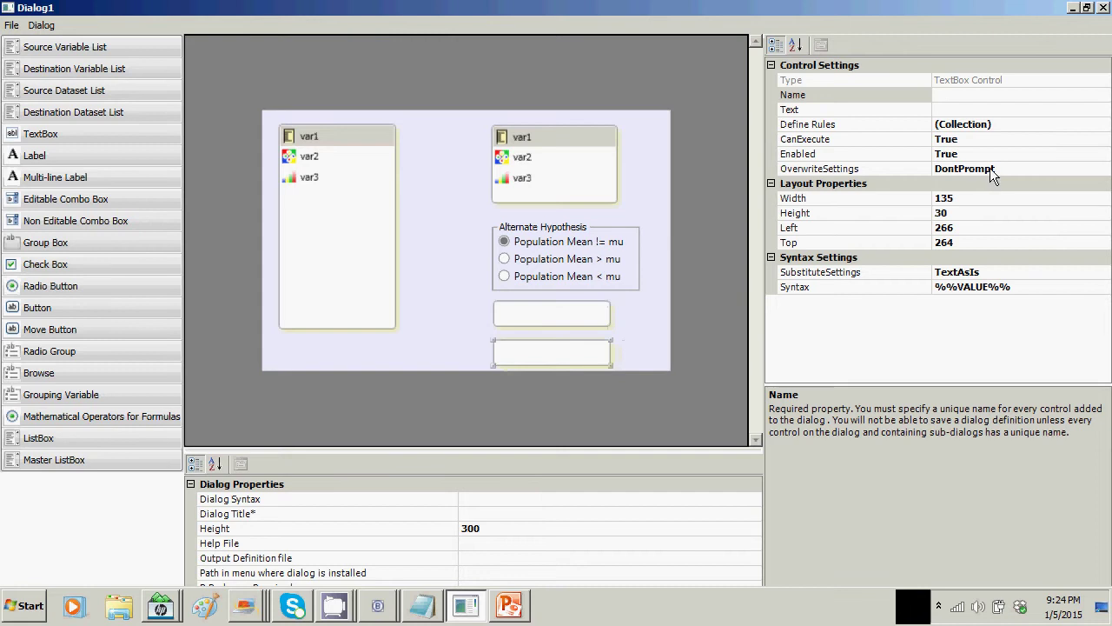
left_click(974, 95)
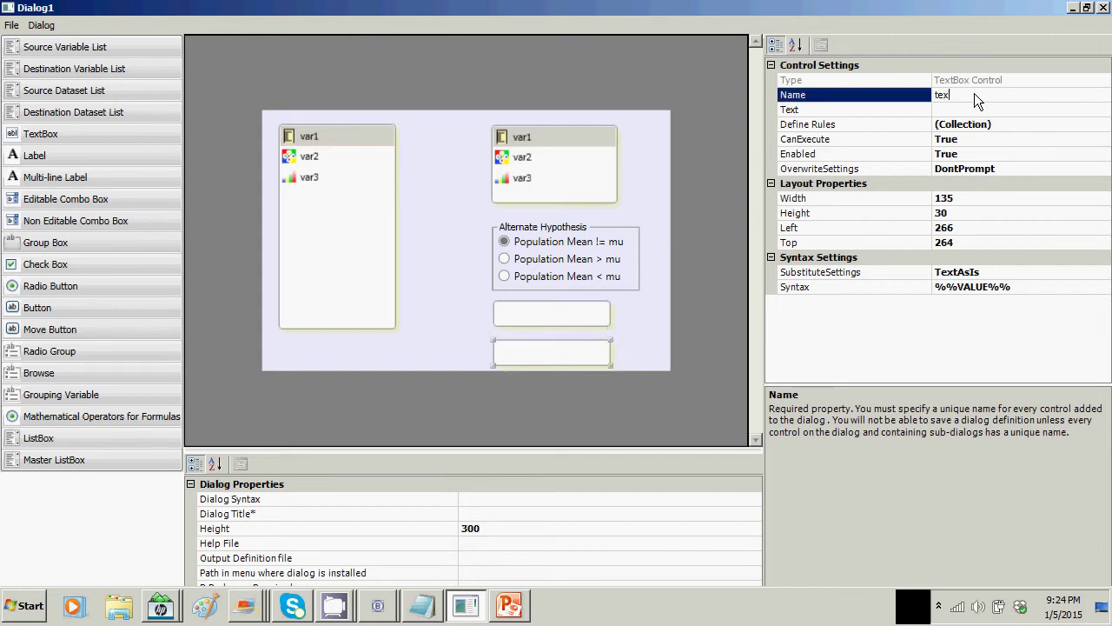
type("textbox2")
left_click(647, 303)
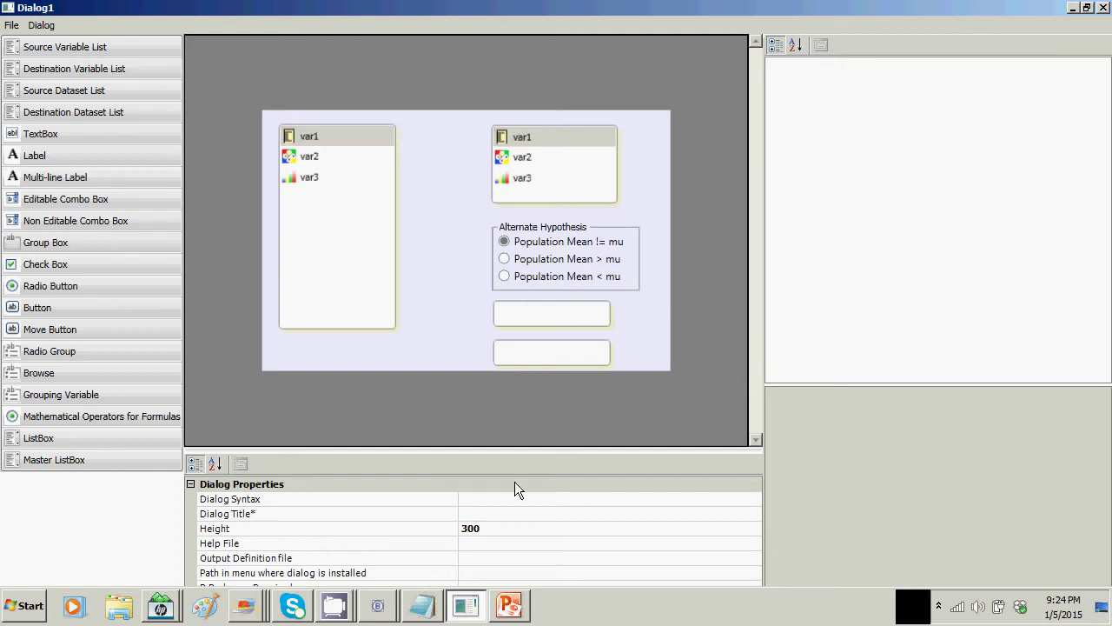
Set the dialog height to 350.
left_click(493, 529)
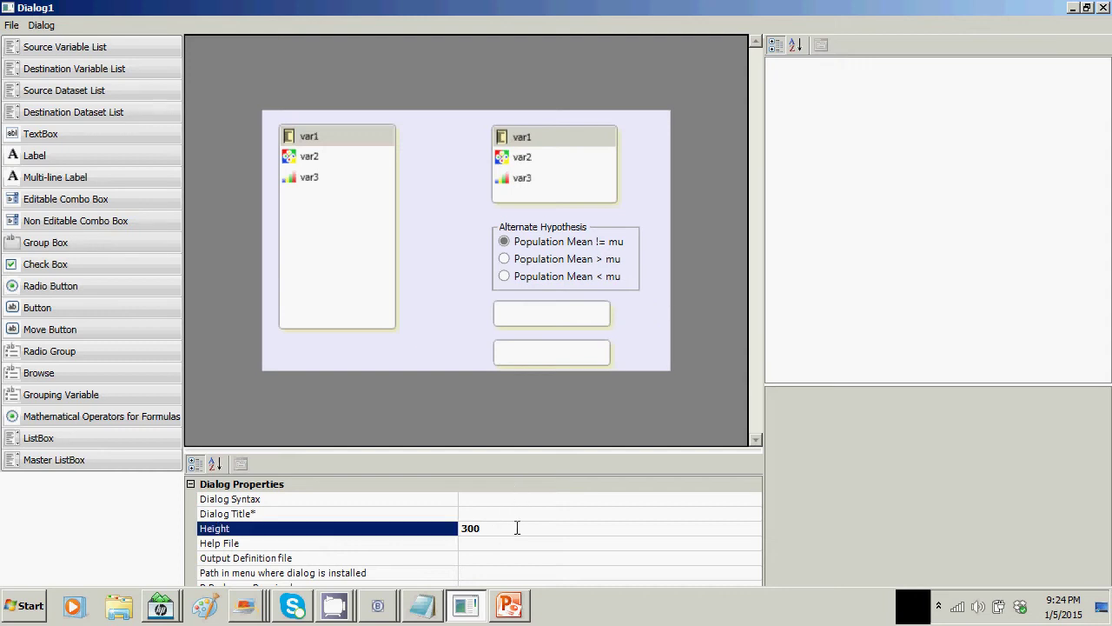
key("BackSpace")
key("BackSpace")
type("50")
key("Return")
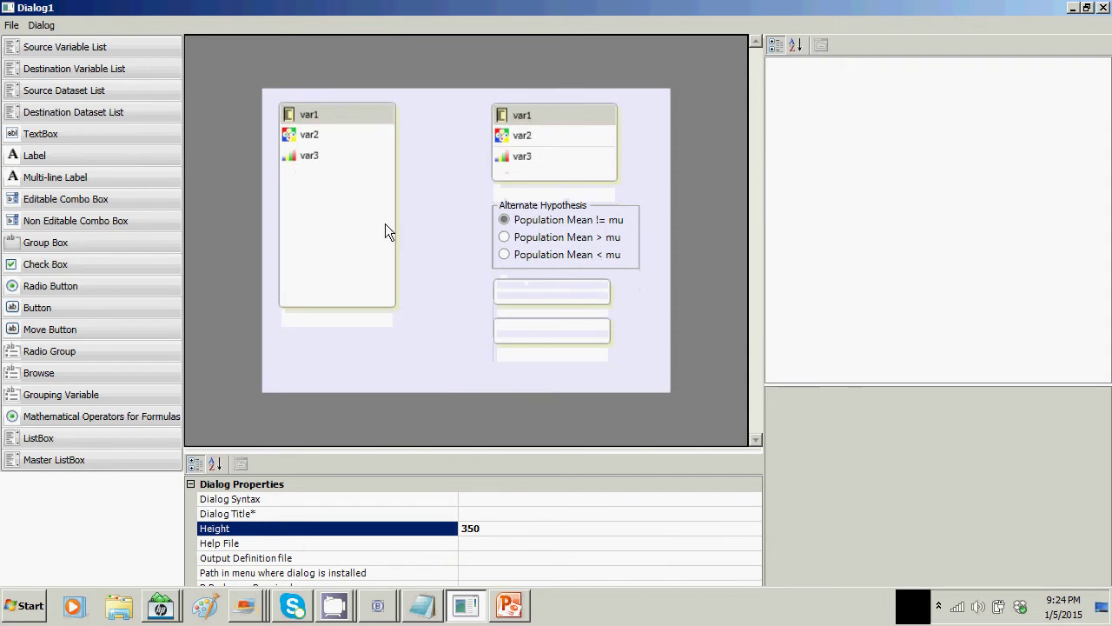
Shift the source variable list slightly and enlarge it to about 159 by 302 to fill the taller dialog.
left_click(333, 229)
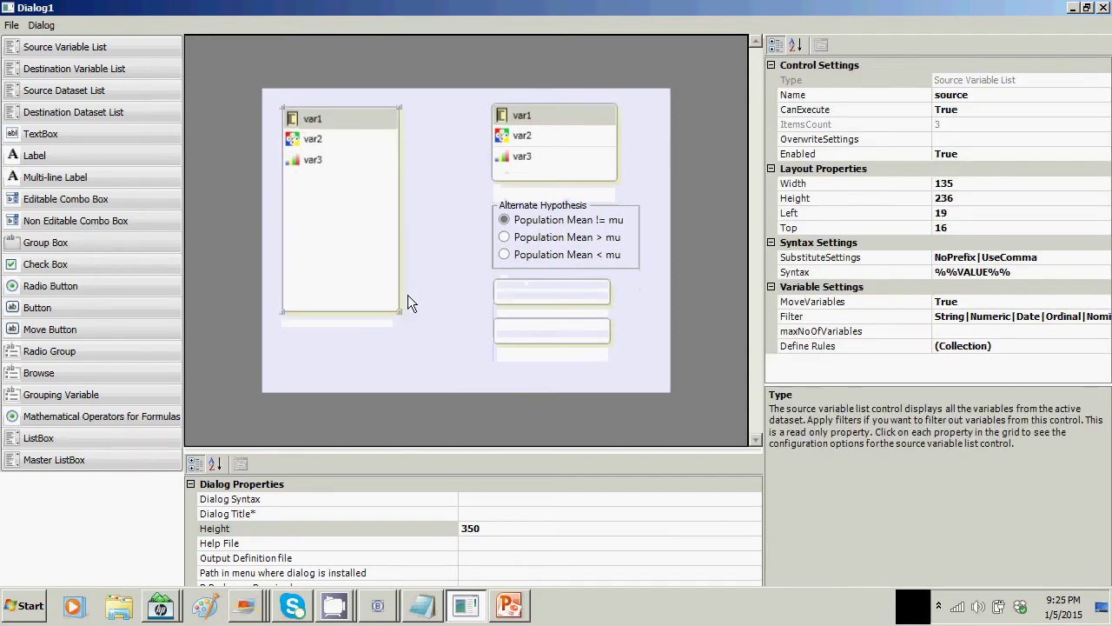
left_click_drag(377, 279, 374, 271)
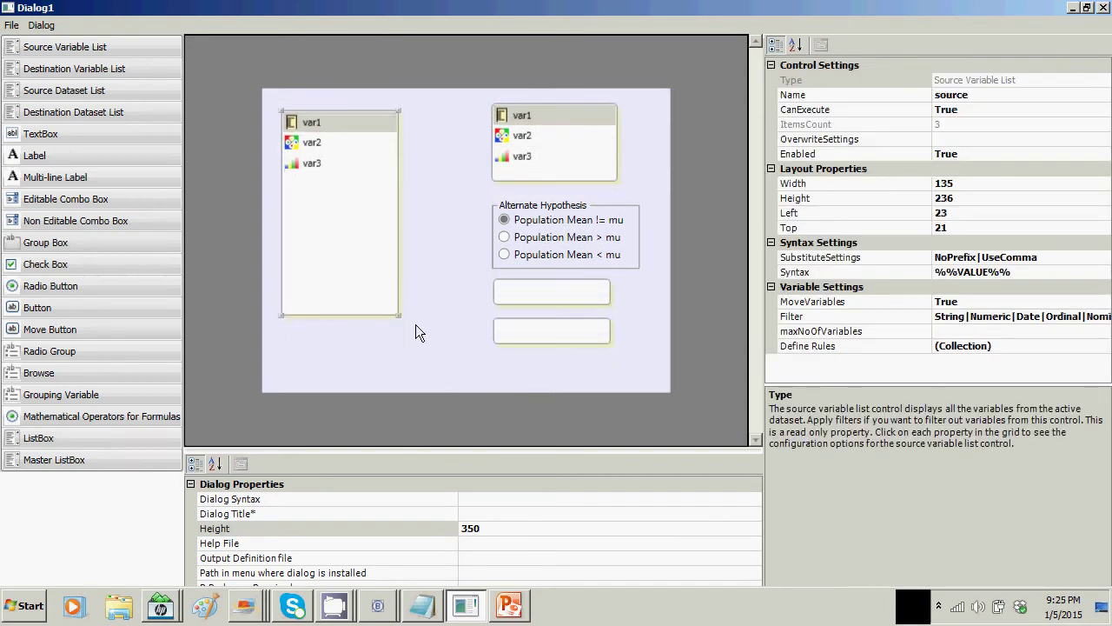
left_click_drag(399, 314, 419, 372)
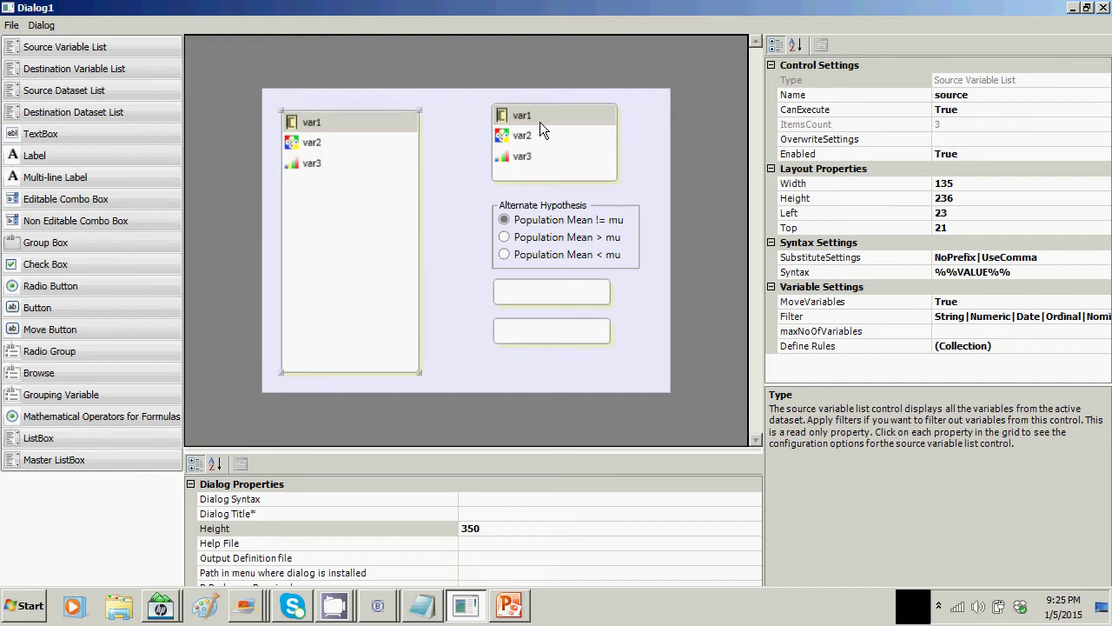
Place a move button between the source and destination lists and lower the destination list slightly to line up with the source list.
double_click(61, 329)
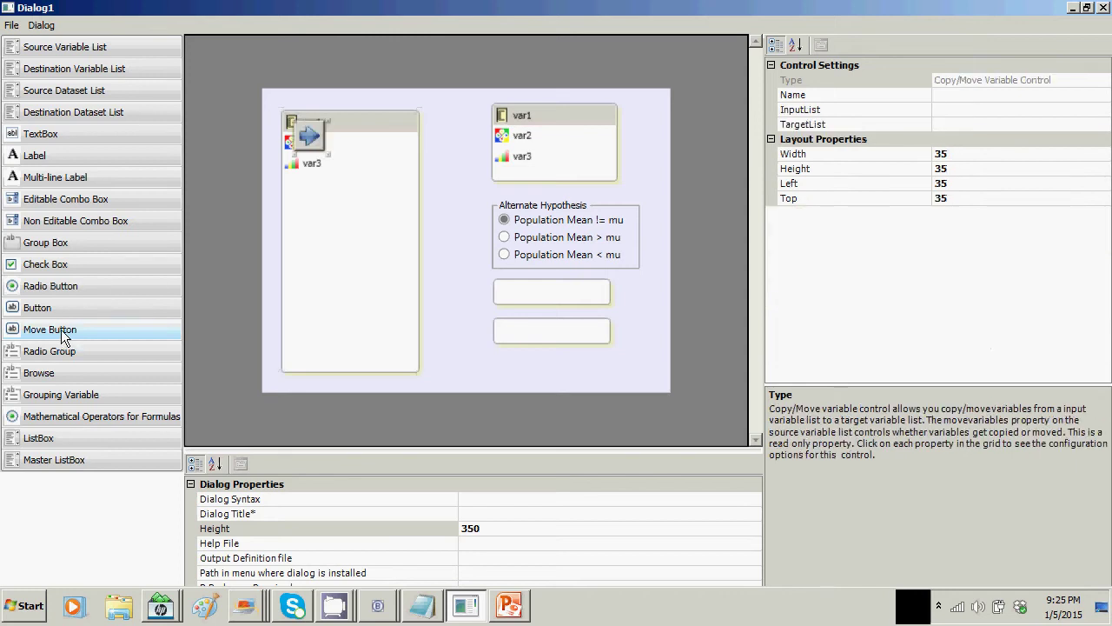
left_click_drag(311, 139, 456, 126)
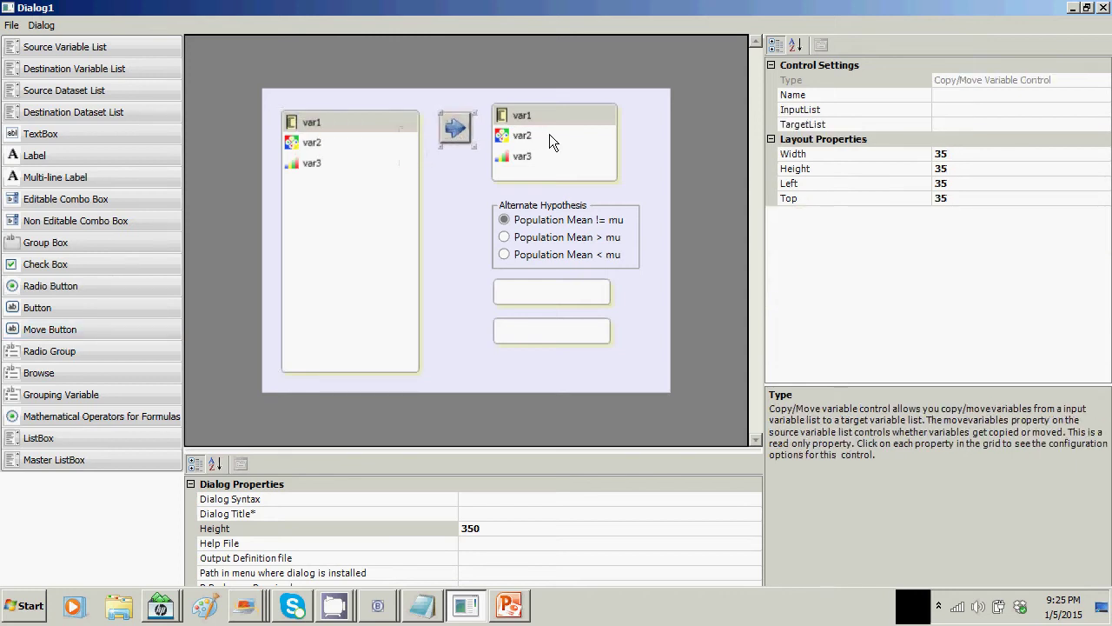
left_click_drag(550, 134, 550, 141)
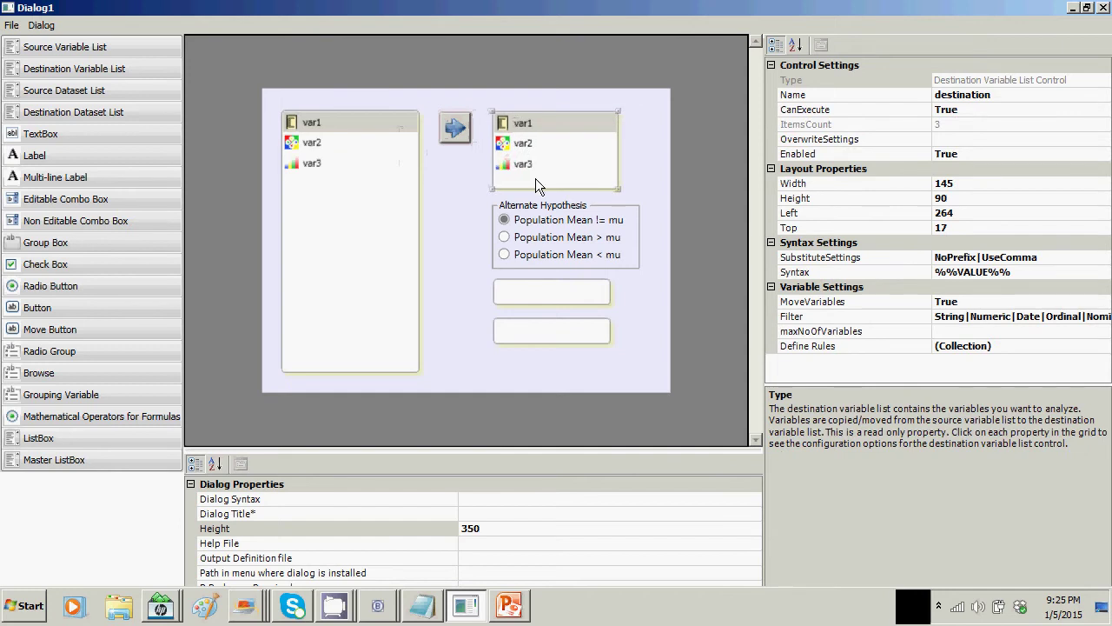
Name the move button "move" and set its input list to source, checking the names of both variable lists.
left_click(456, 139)
left_click(967, 94)
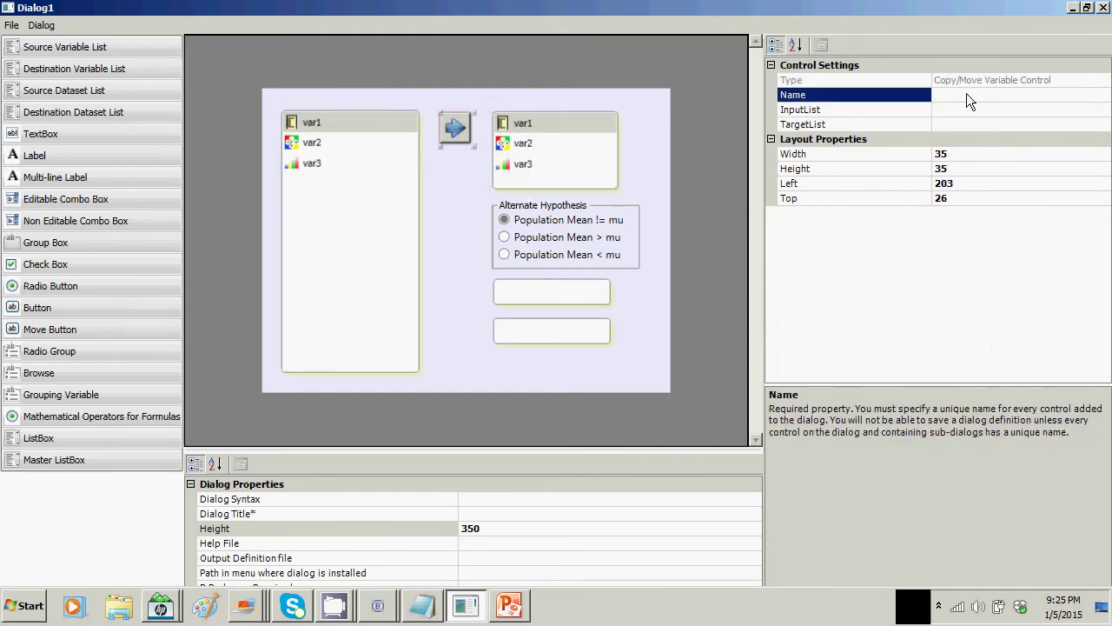
type("move")
left_click(953, 107)
left_click(324, 156)
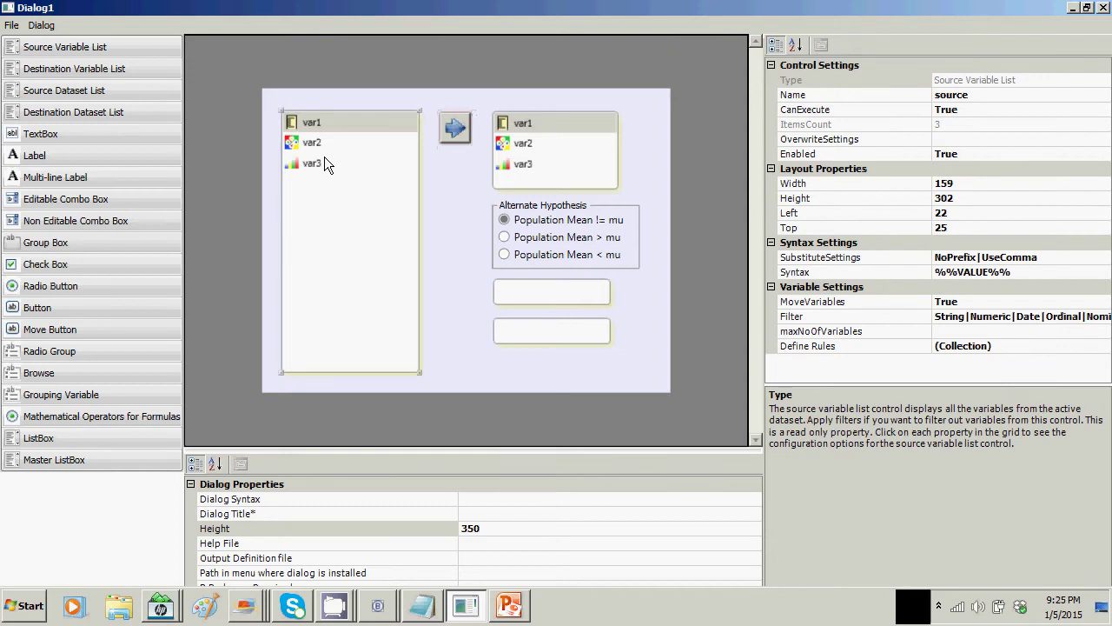
left_click(529, 142)
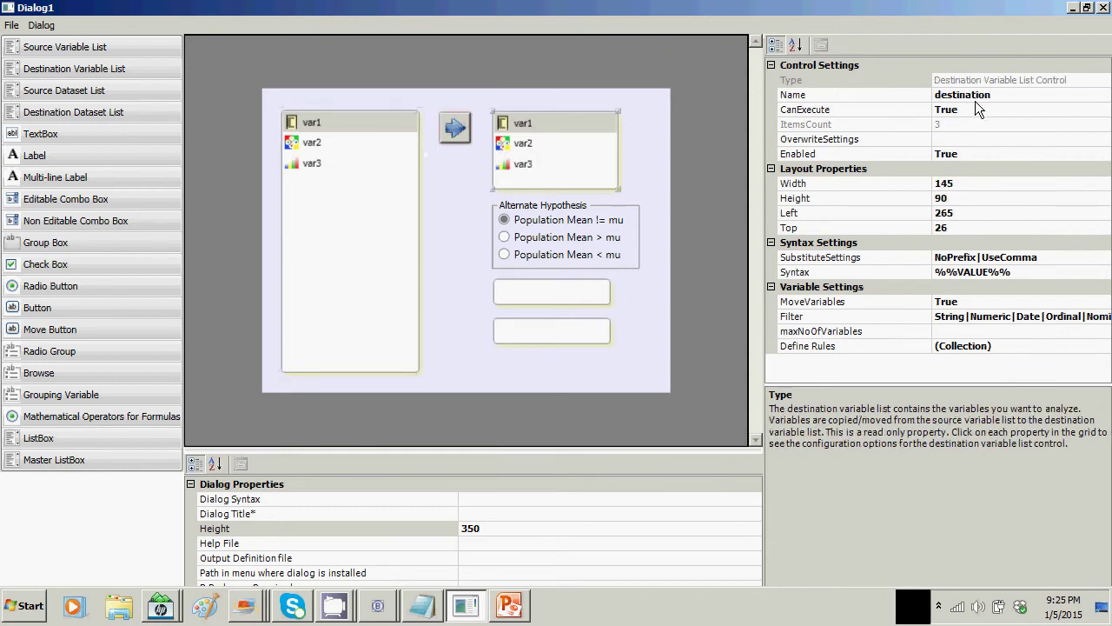
left_click(466, 119)
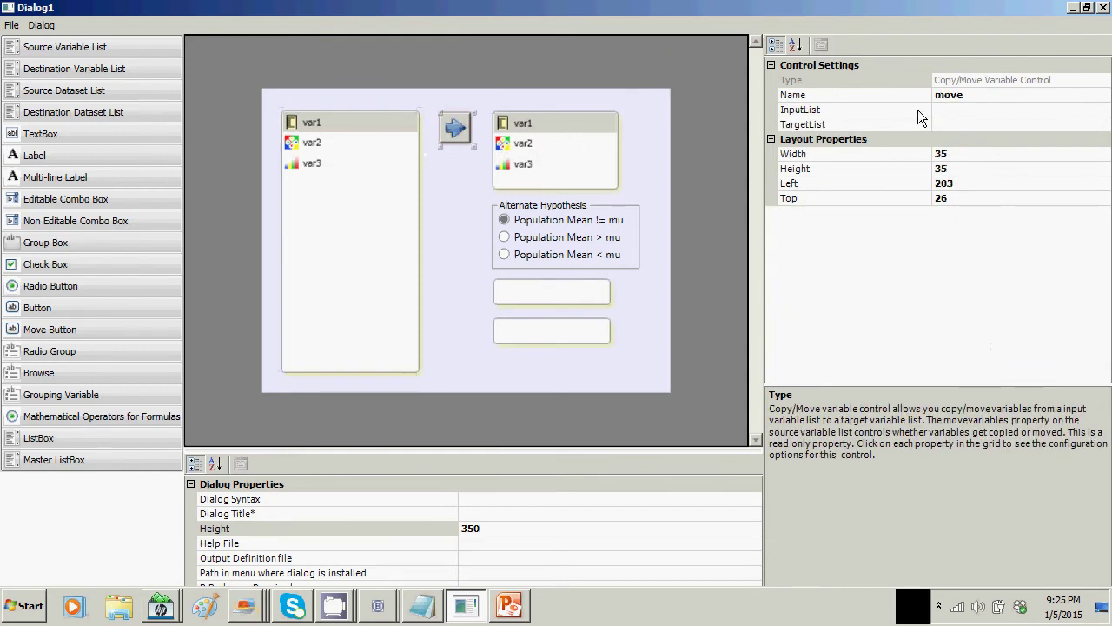
left_click(963, 110)
type("source")
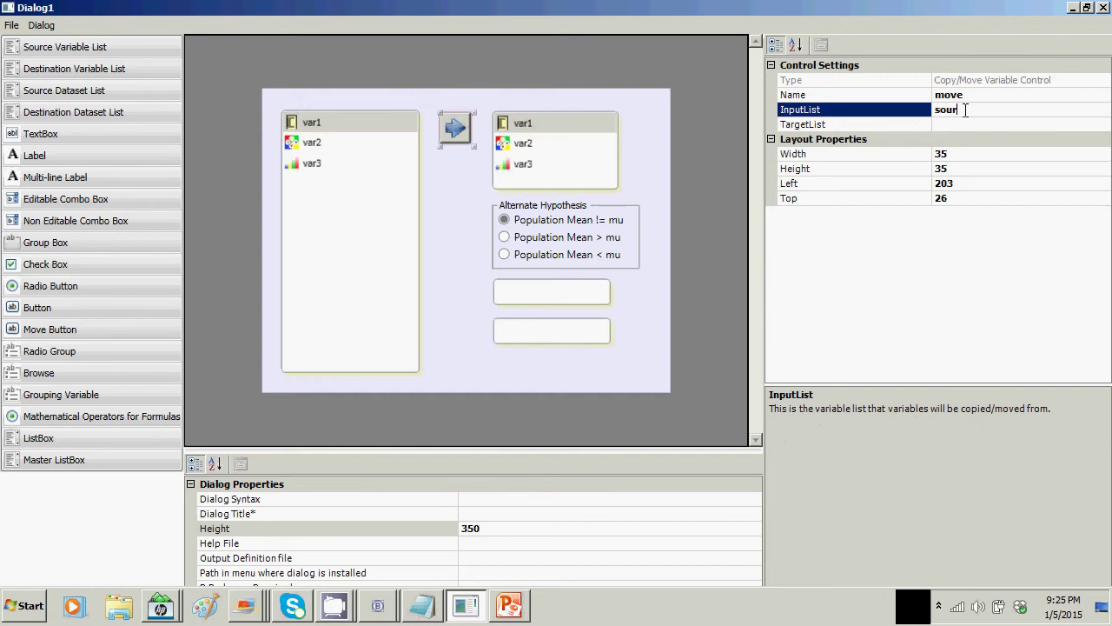
Set the move button's target list to destination.
left_click(544, 161)
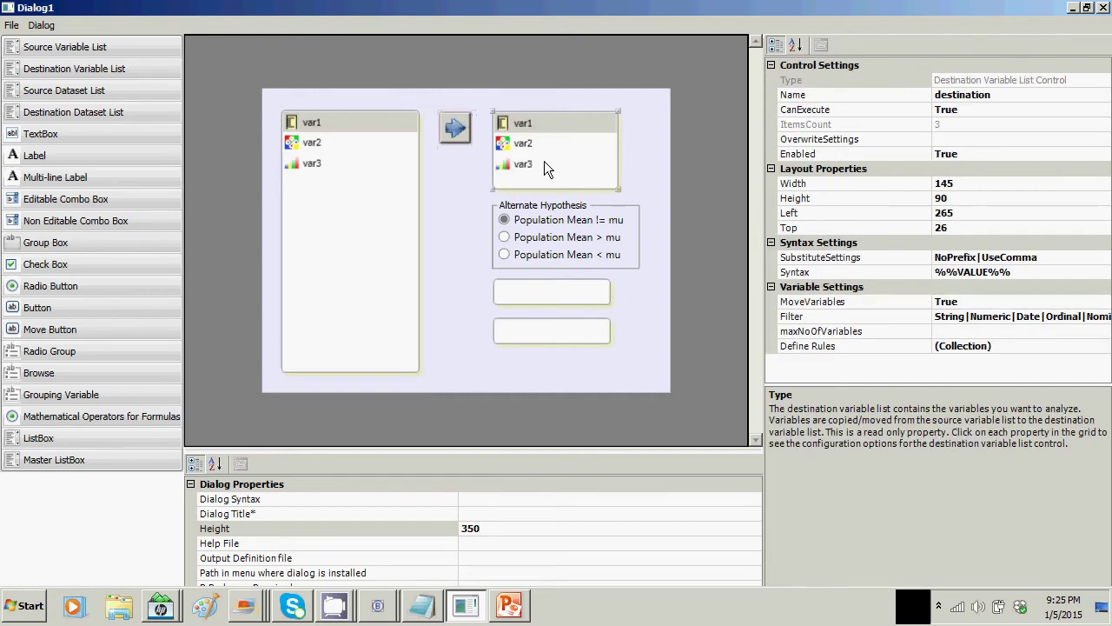
left_click(454, 135)
left_click(978, 124)
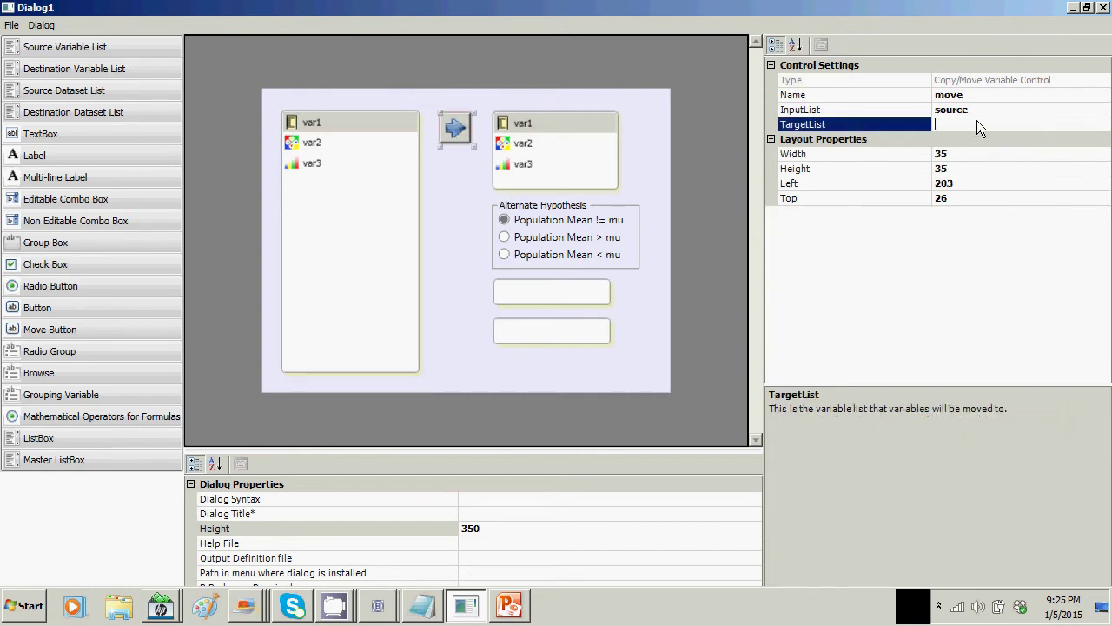
type("destination")
Widen the destination list and the upper text box to match the width of the radio group.
left_click(590, 146)
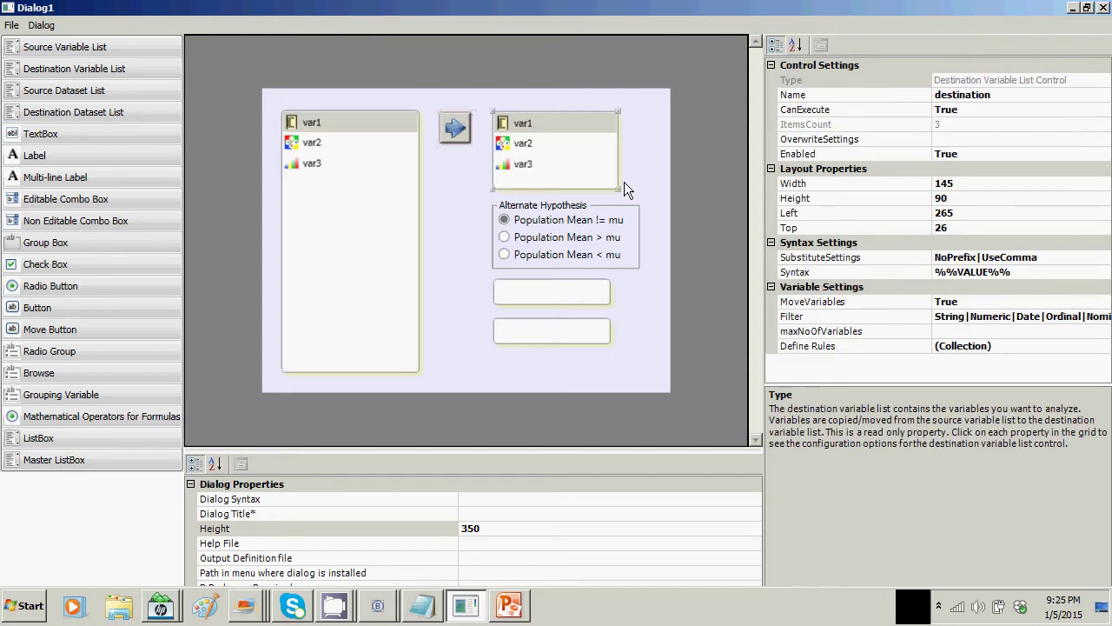
left_click_drag(616, 189, 638, 190)
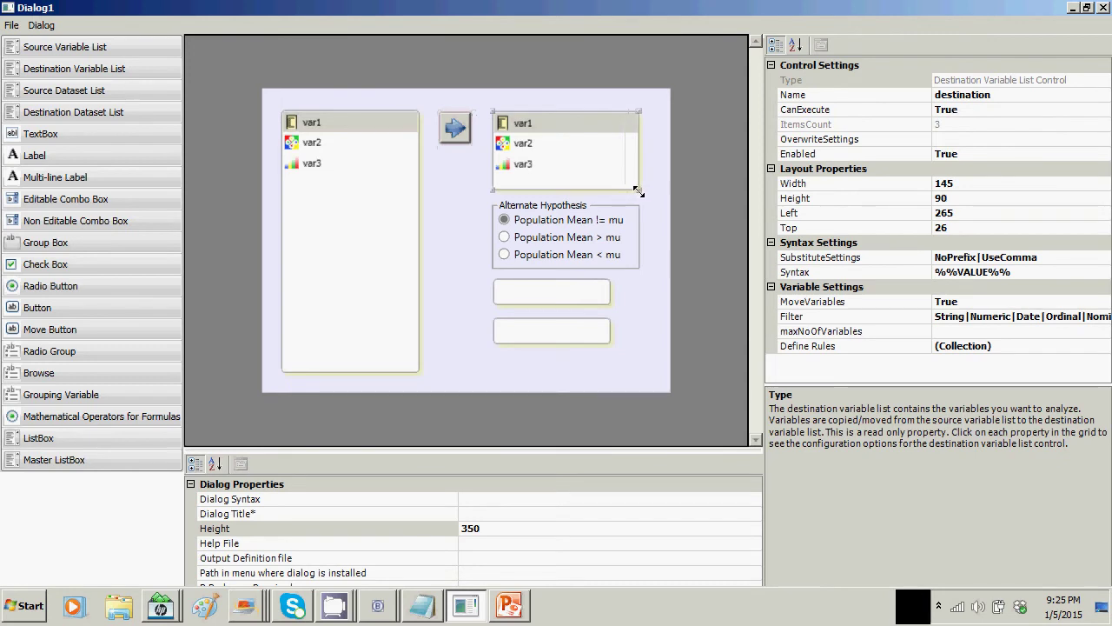
left_click(579, 291)
left_click_drag(609, 305, 638, 305)
Move textbox2 down and widen it to match the controls above, and lower textbox1 to leave space above each box.
left_click(560, 334)
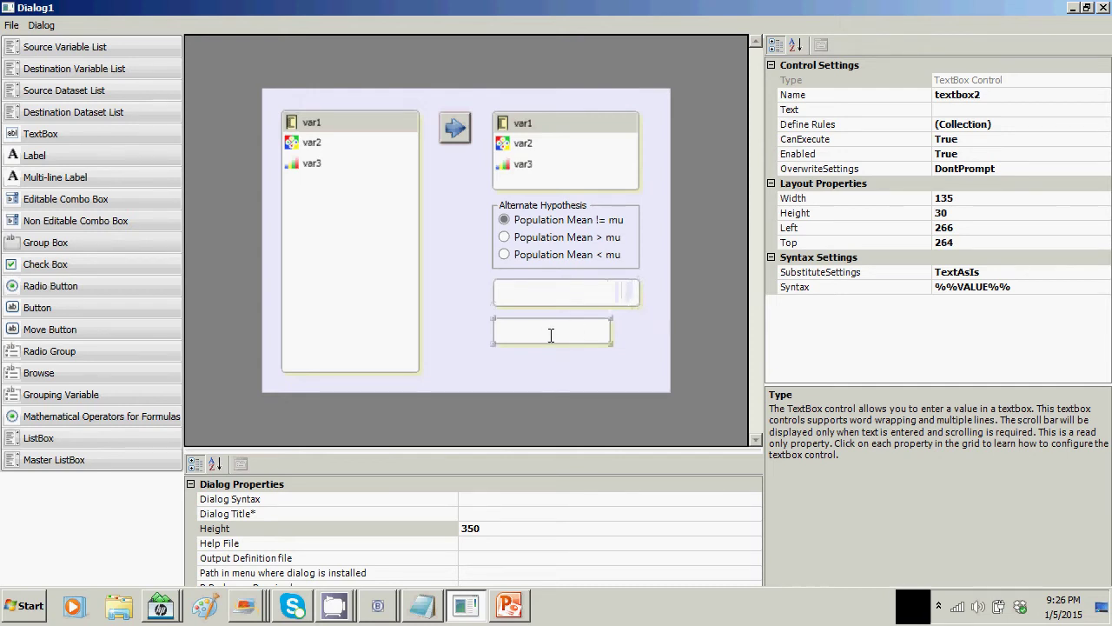
left_click_drag(548, 336, 553, 369)
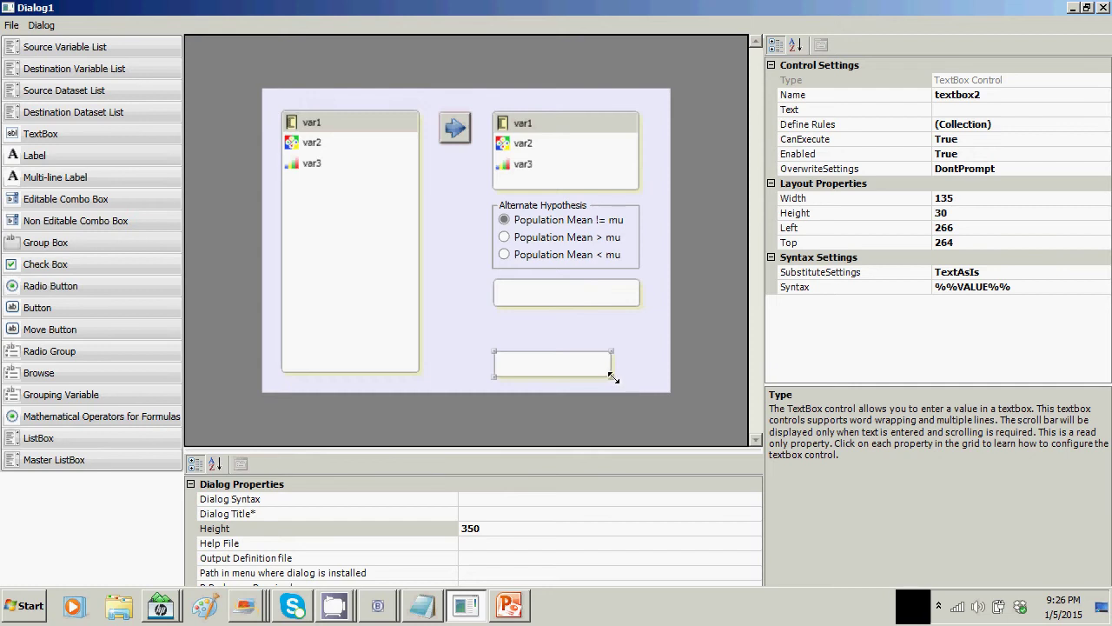
left_click_drag(611, 376, 638, 376)
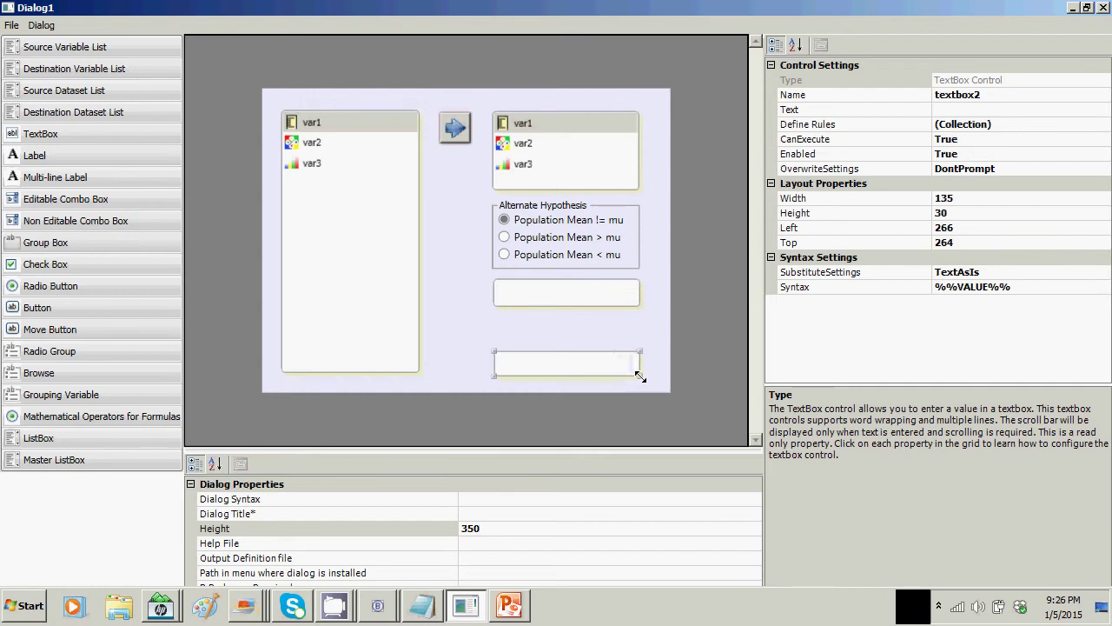
left_click_drag(568, 294, 566, 310)
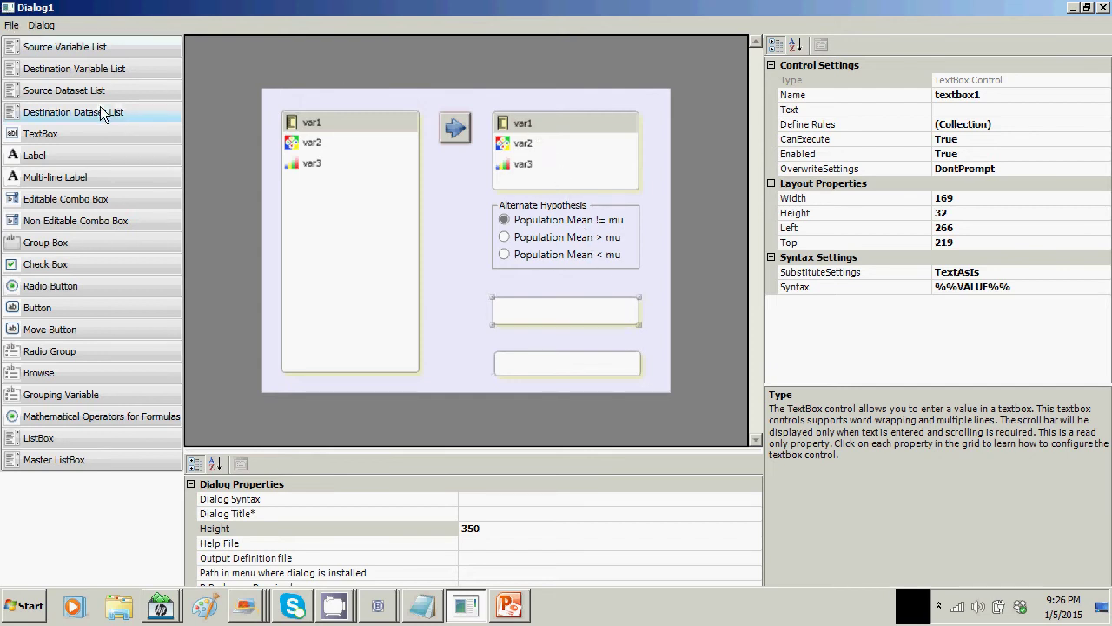
Add a label above the source variable list, name it lab1 and set its text to "Source Variables:".
left_click_drag(62, 152, 293, 104)
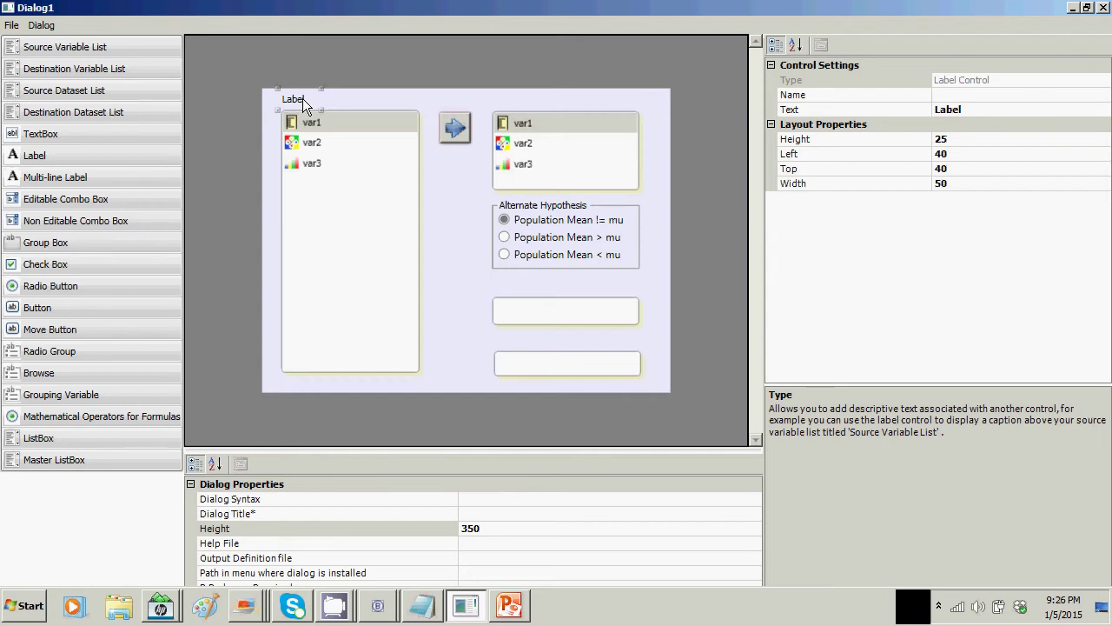
left_click(985, 94)
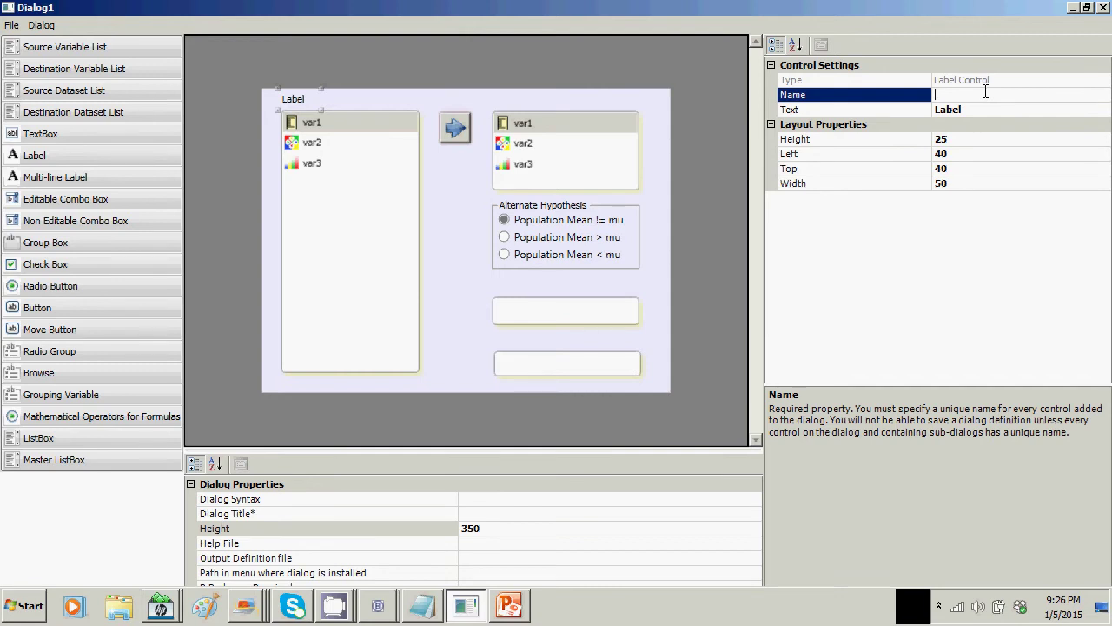
type("lab1")
left_click(979, 111)
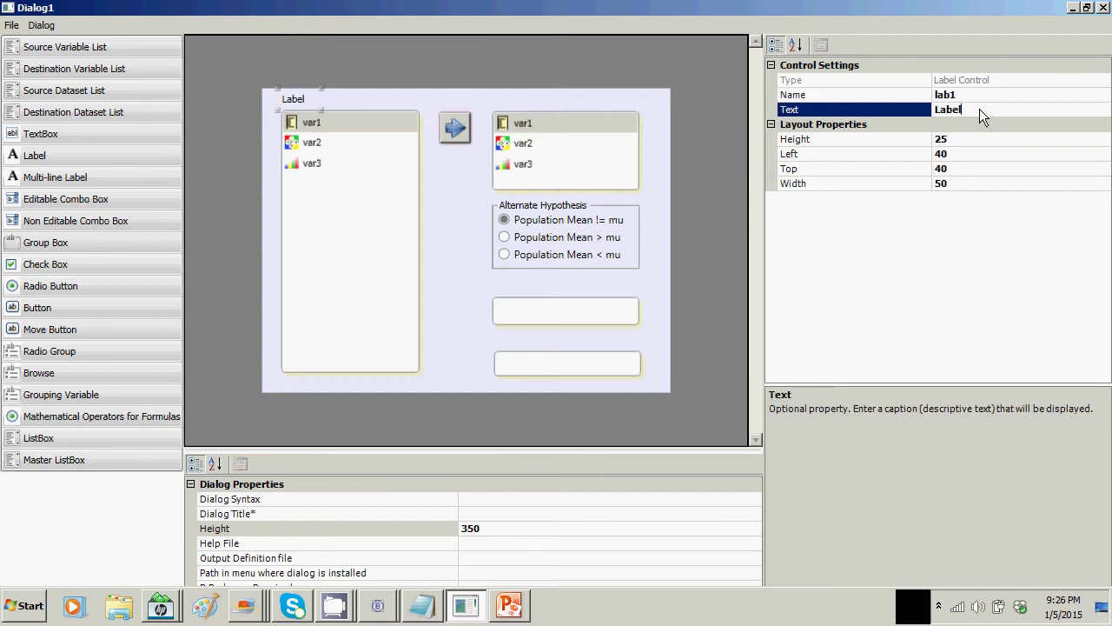
key("BackSpace")
key("BackSpace")
key("BackSpace")
key("BackSpace")
type("Source Variables:")
left_click(311, 96)
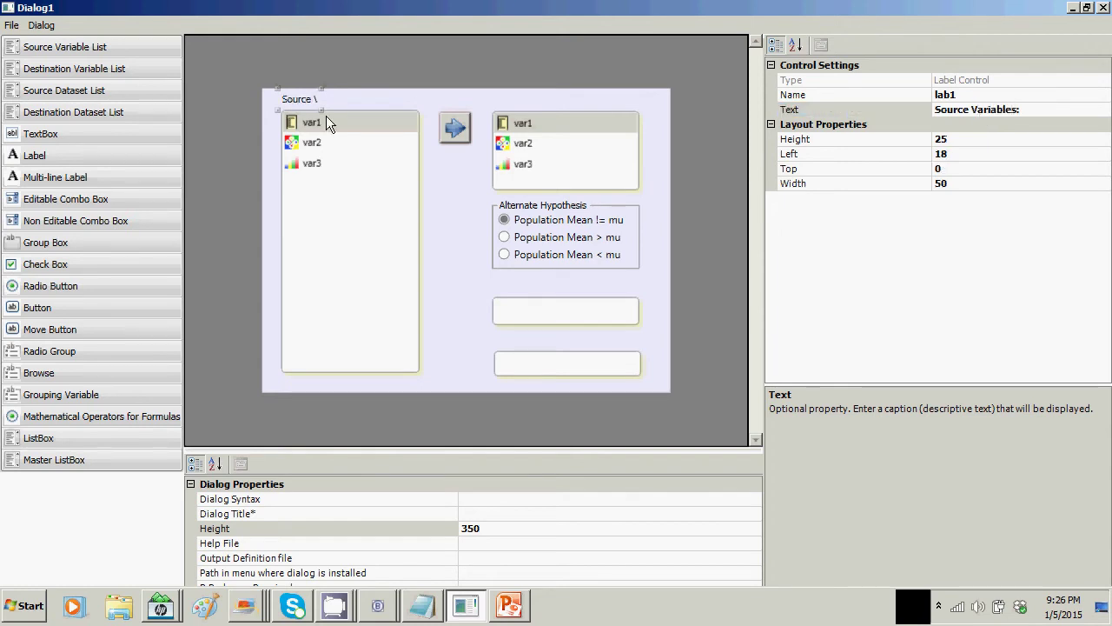
Widen the label above the source variable list to fit its full text.
left_click_drag(340, 114, 371, 116)
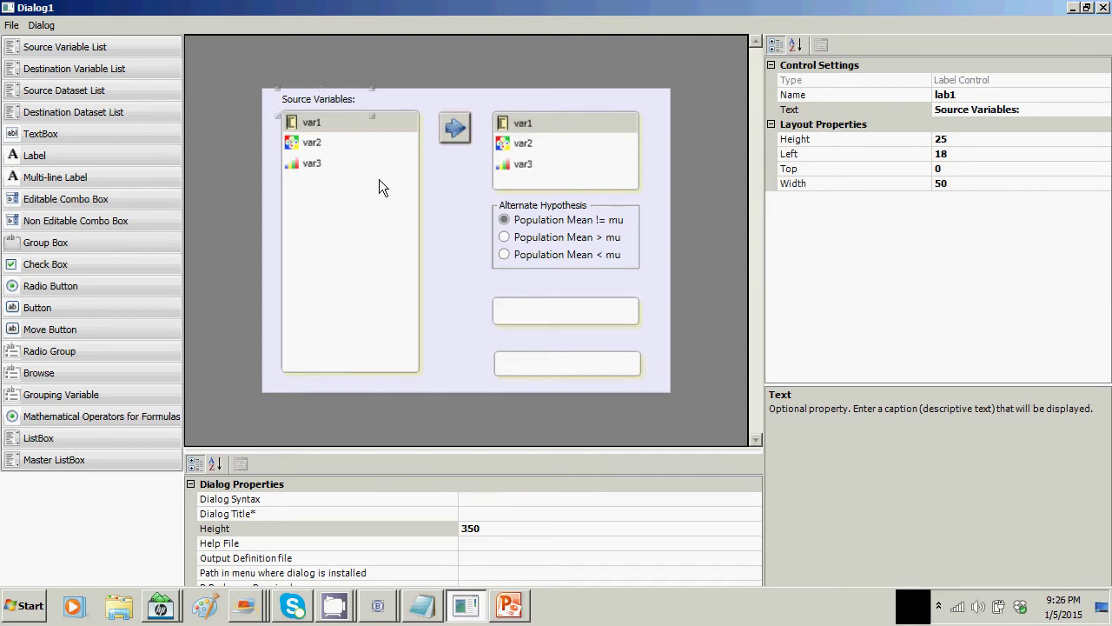
Add a label above the destination variable list, name it lab2 and set its text to "Destination variables:".
left_click_drag(47, 155, 502, 110)
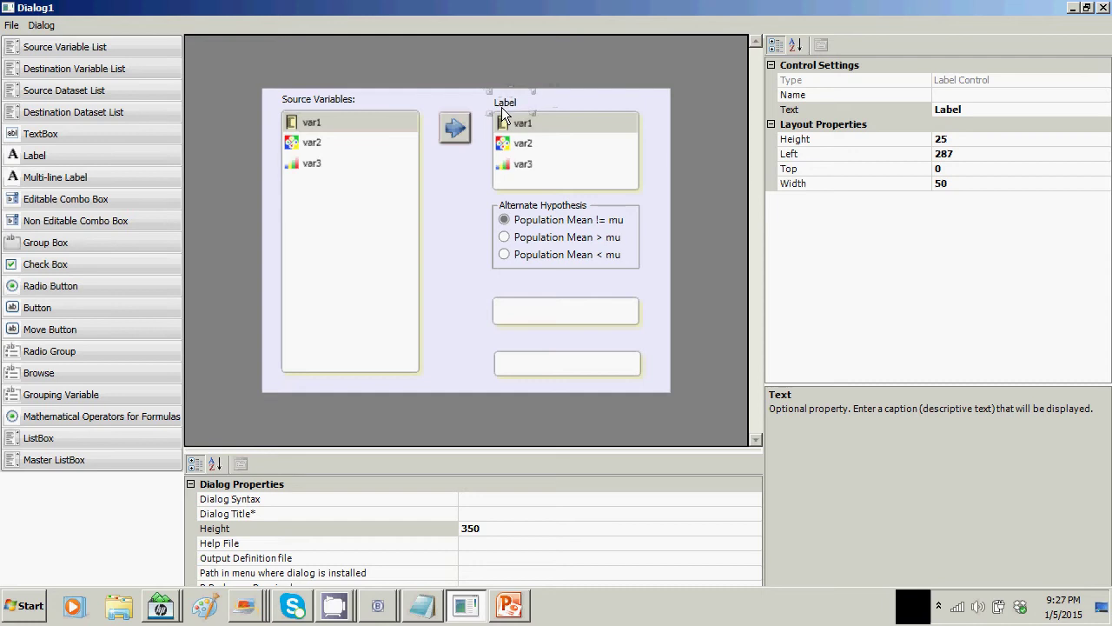
left_click(1004, 95)
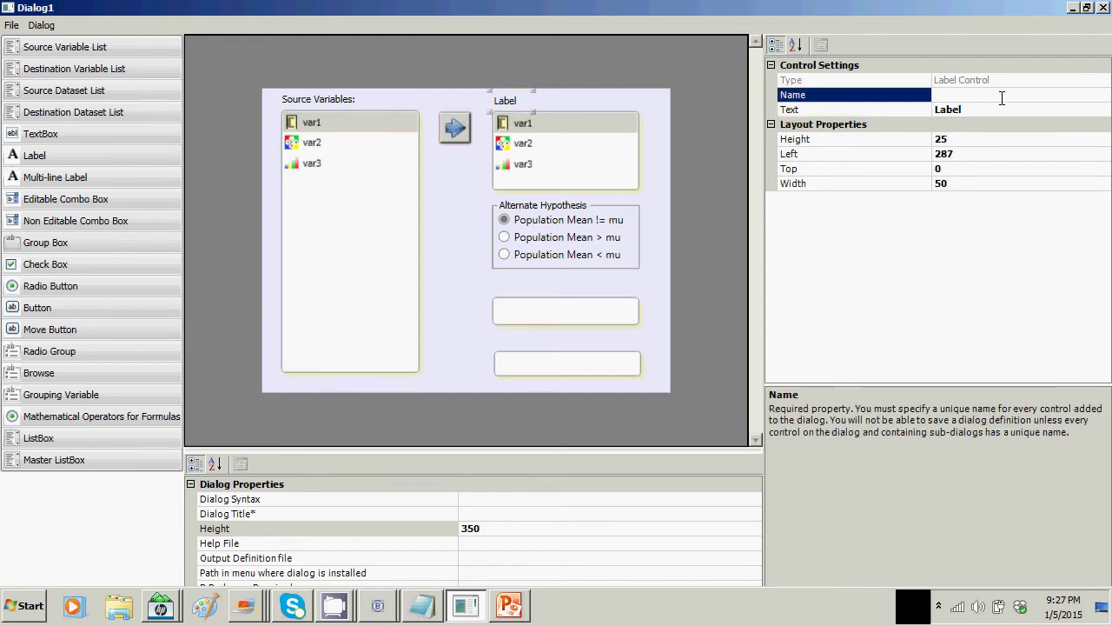
type("lab2")
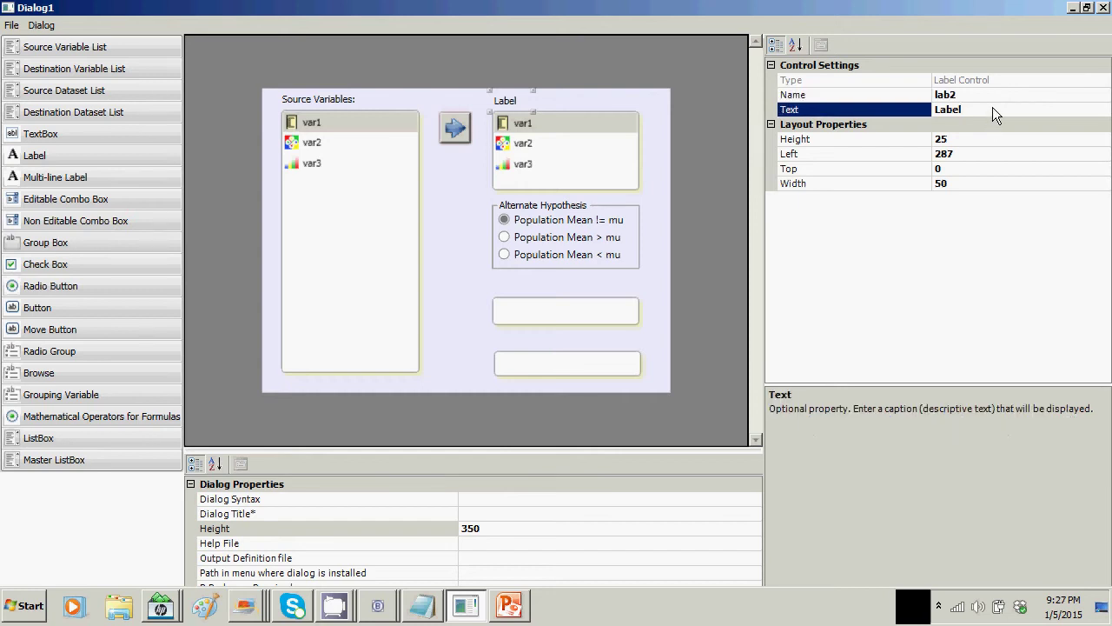
key("BackSpace")
key("BackSpace")
key("BackSpace")
key("BackSpace")
key("BackSpace")
type("Destination variables:")
left_click(476, 282)
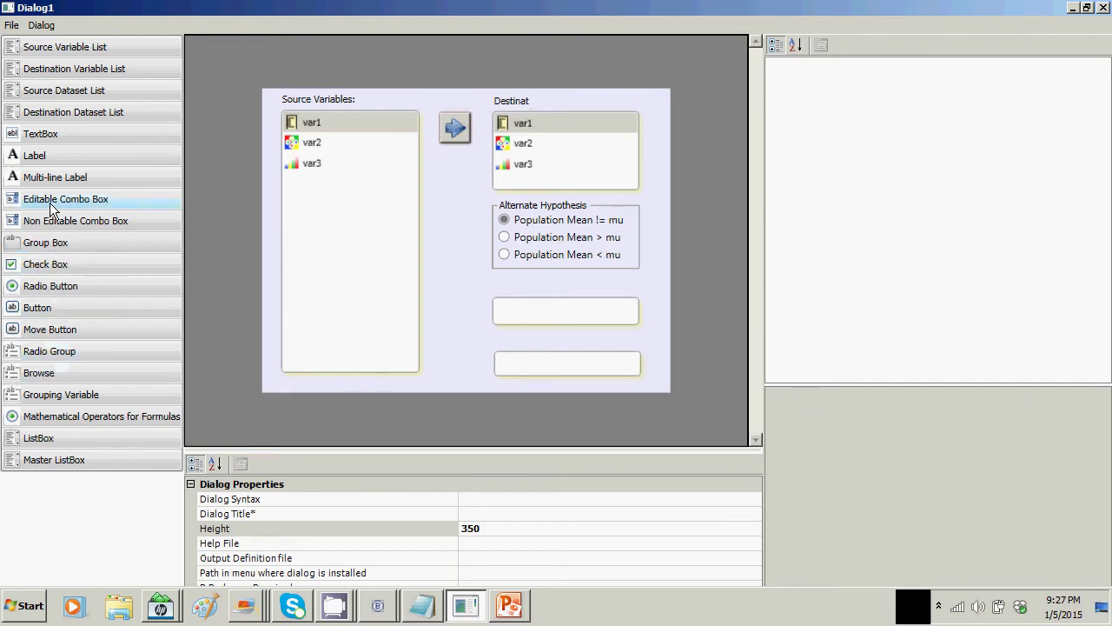
Add a label named lab3 above the upper text box with the text "Confidence Interval:" and widen it to fit.
left_click_drag(52, 155, 512, 287)
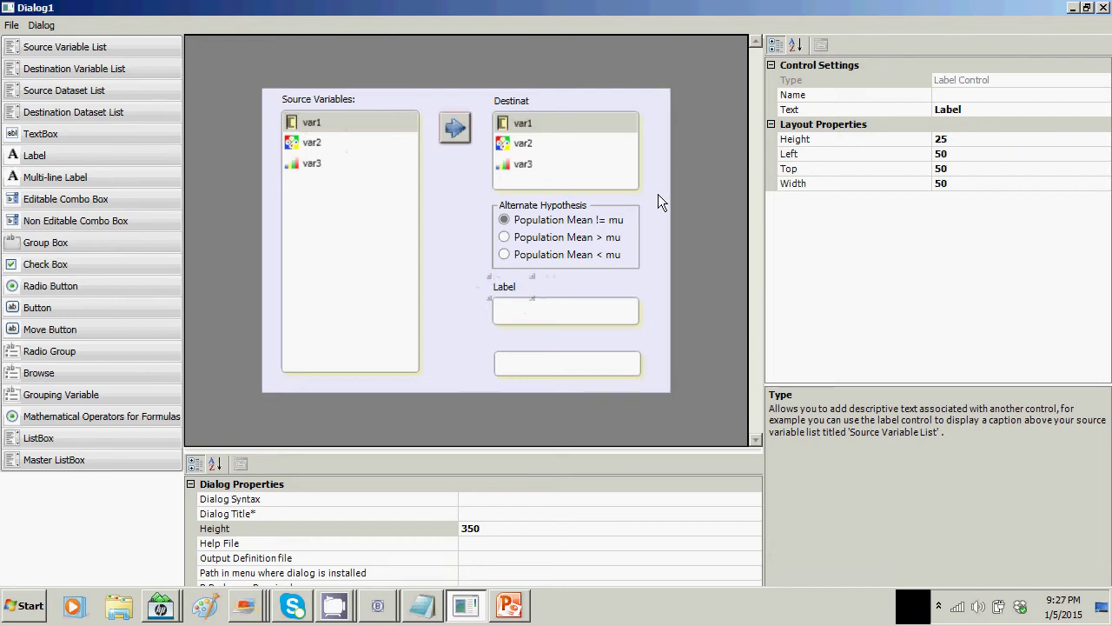
left_click(977, 94)
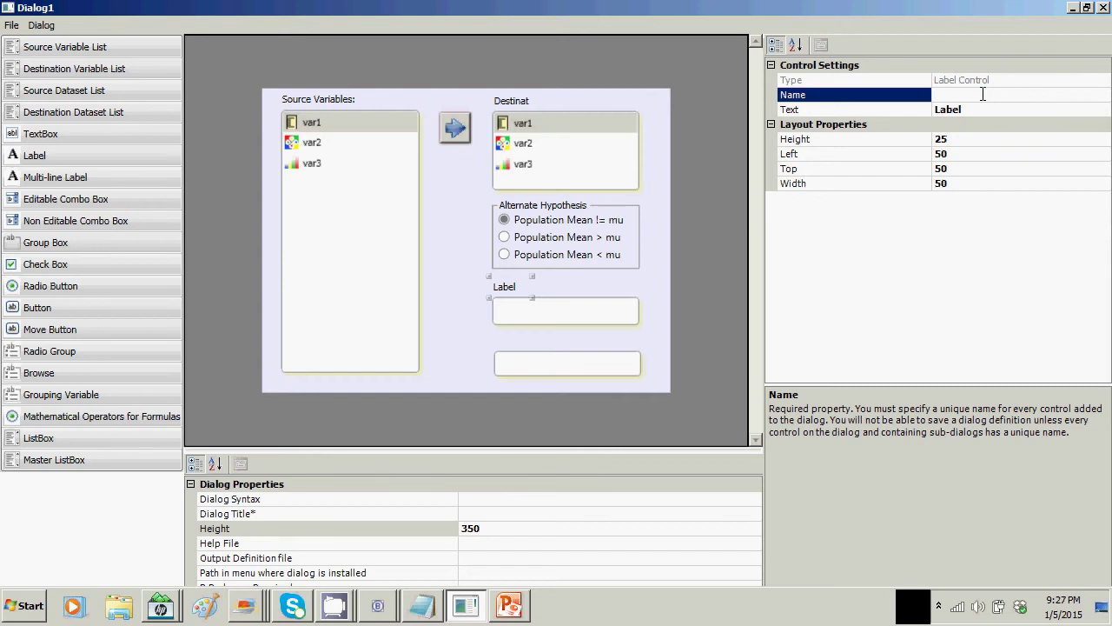
type("lab3")
left_click(978, 109)
key("BackSpace")
key("BackSpace")
key("BackSpace")
key("BackSpace")
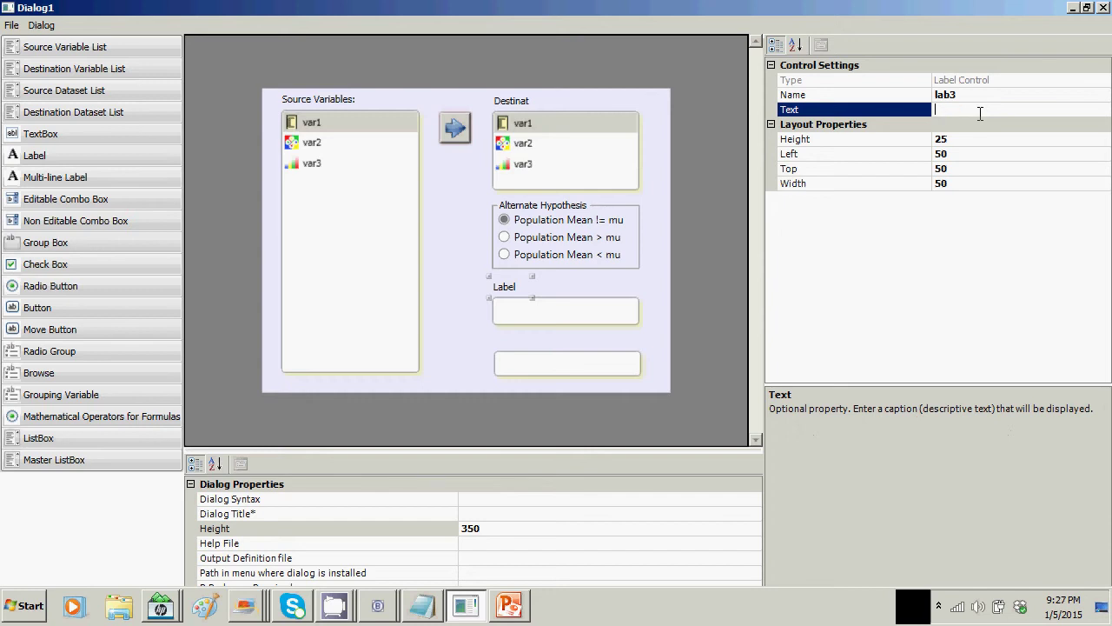
type("Confidence Interval:")
key("Return")
left_click(502, 285)
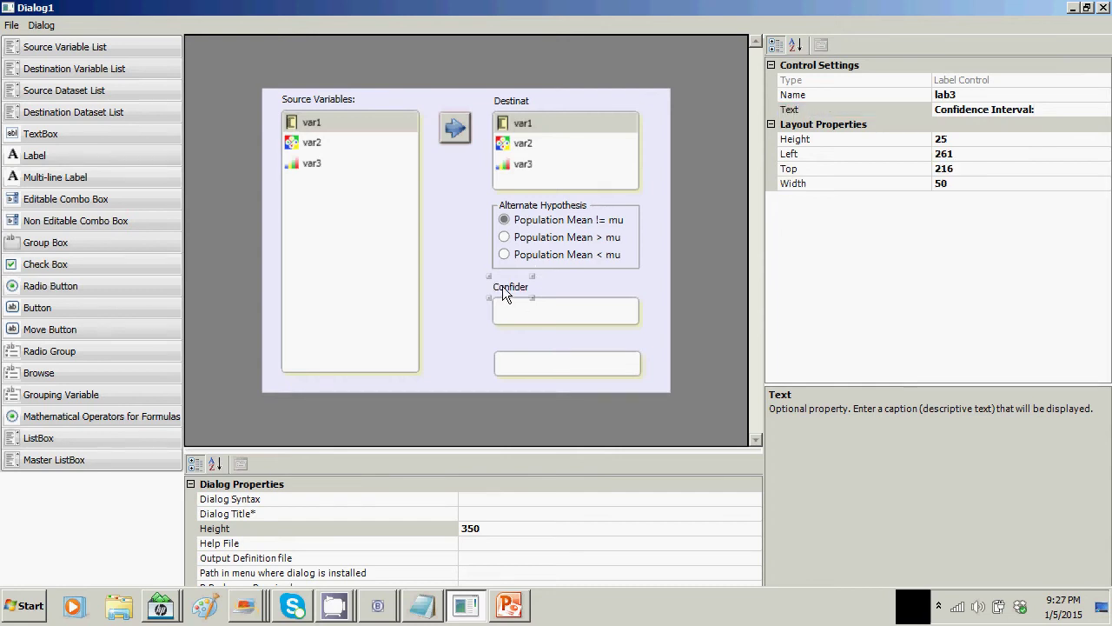
left_click_drag(533, 297, 589, 299)
Add a label above the lower text box.
left_click(82, 153)
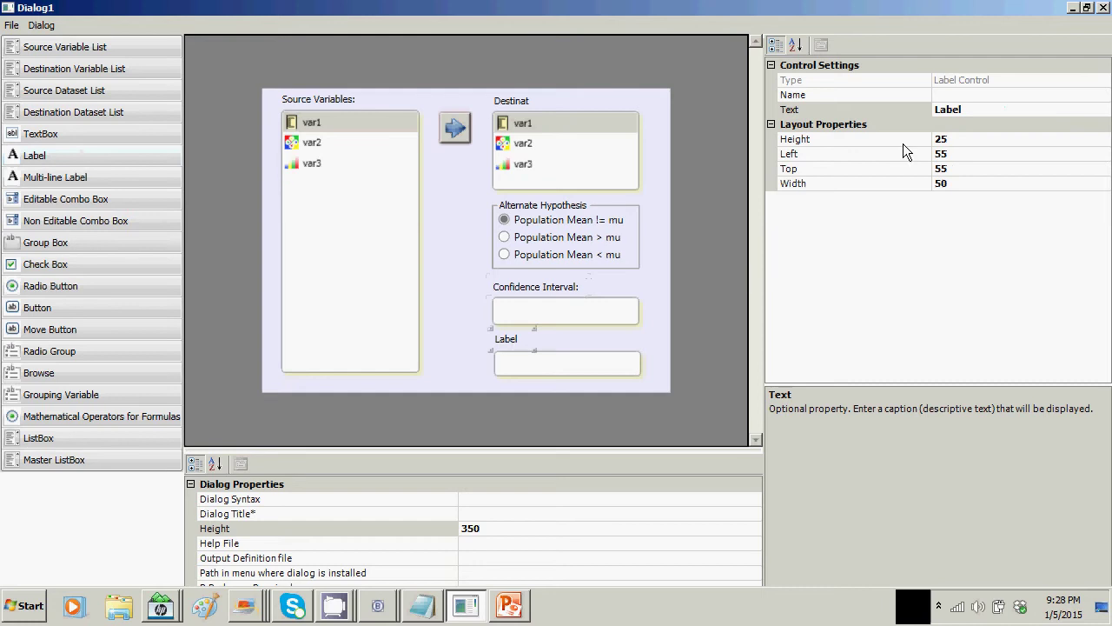
left_click(959, 96)
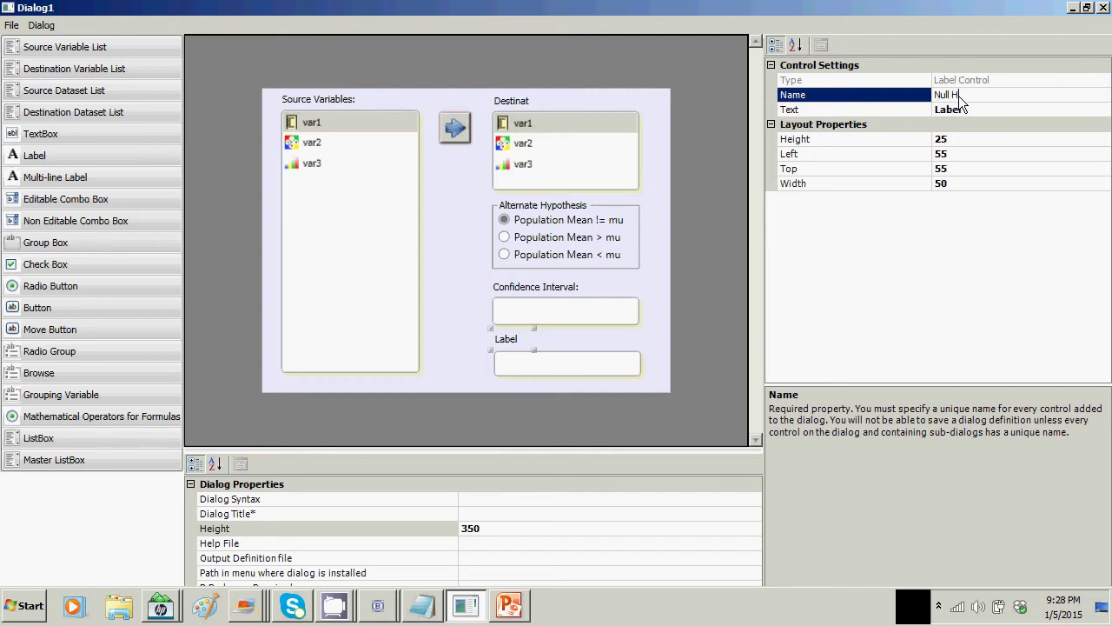
type("Null Hypothesis:")
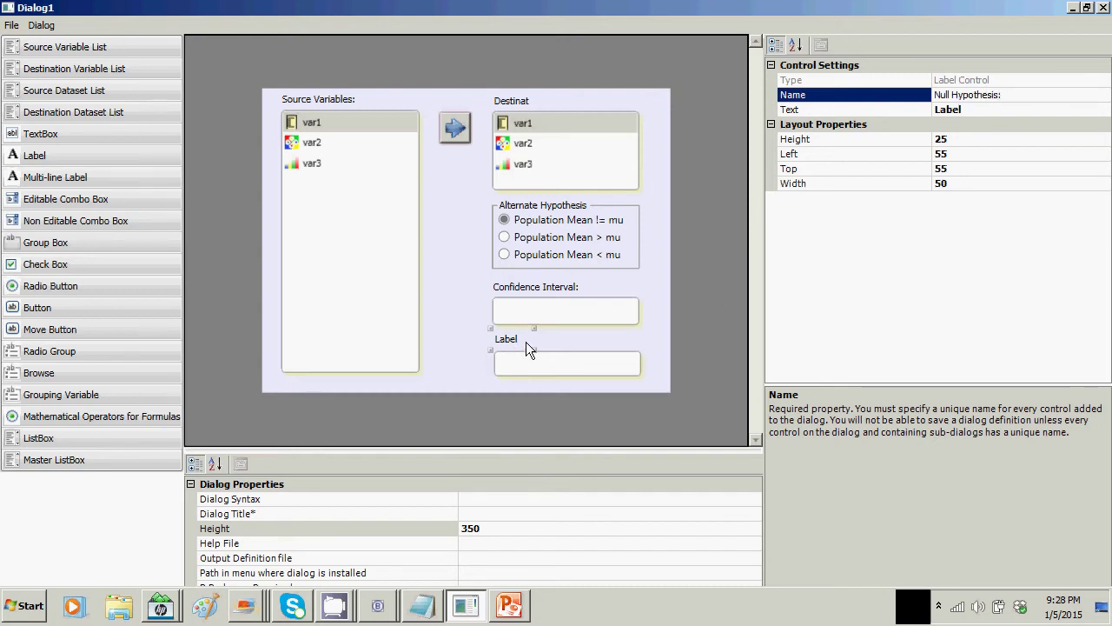
left_click(526, 342)
left_click(619, 338)
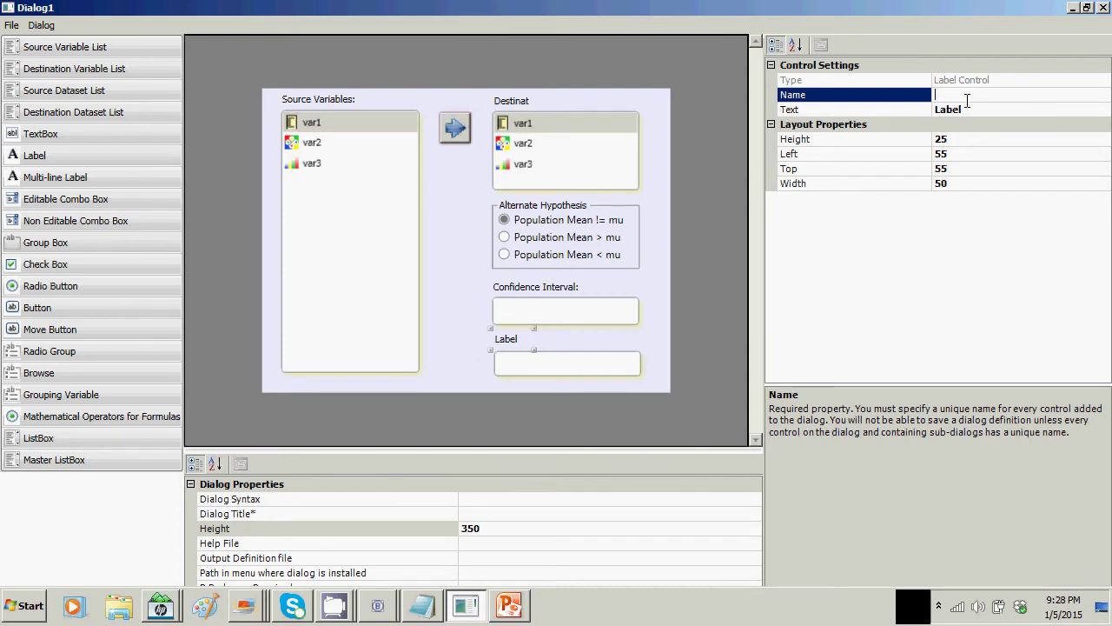
Name the label above the lower text box label4 and set its text to "Null Hypothesis:".
type("label4")
left_click(980, 109)
key("BackSpace")
key("BackSpace")
key("BackSpace")
key("BackSpace")
key("BackSpace")
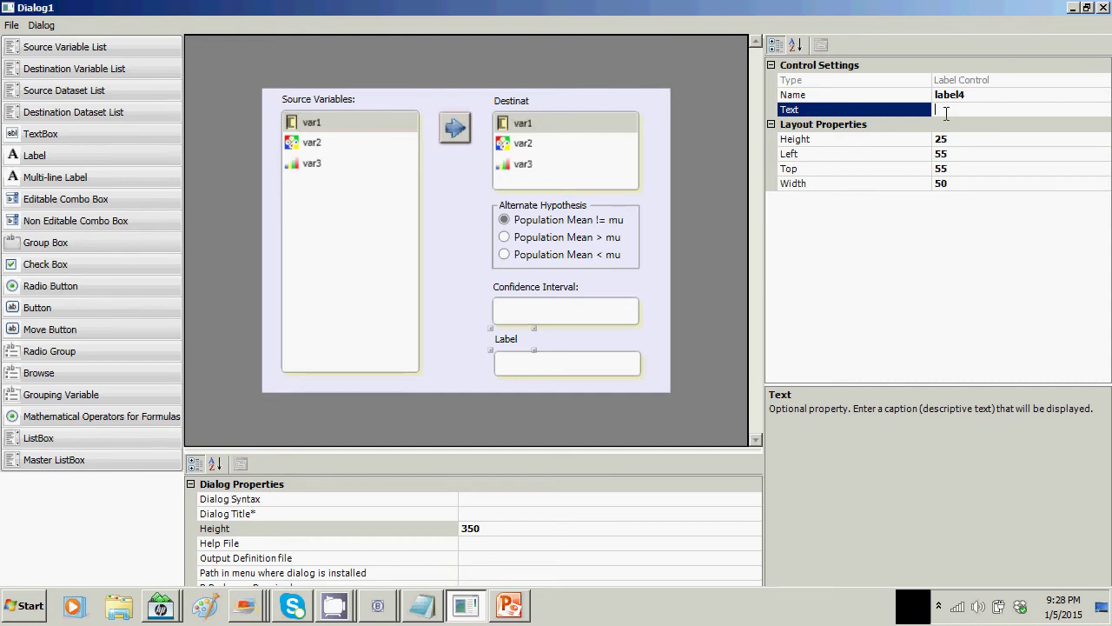
type("Null Hypothesis:")
key("Return")
left_click(453, 259)
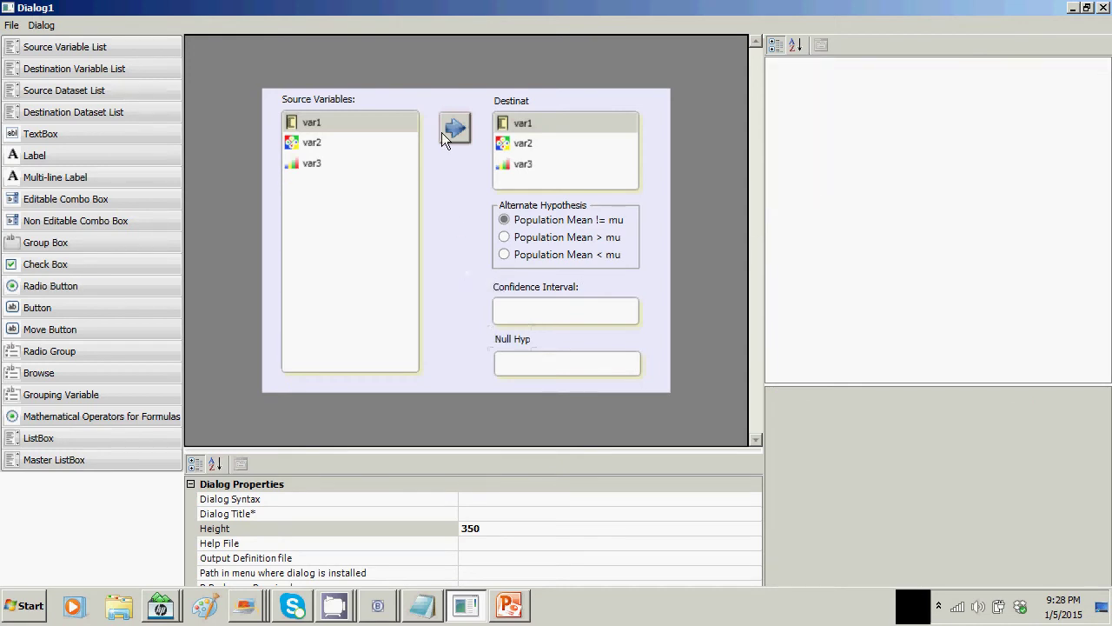
Try to save the dialog definition.
left_click(10, 26)
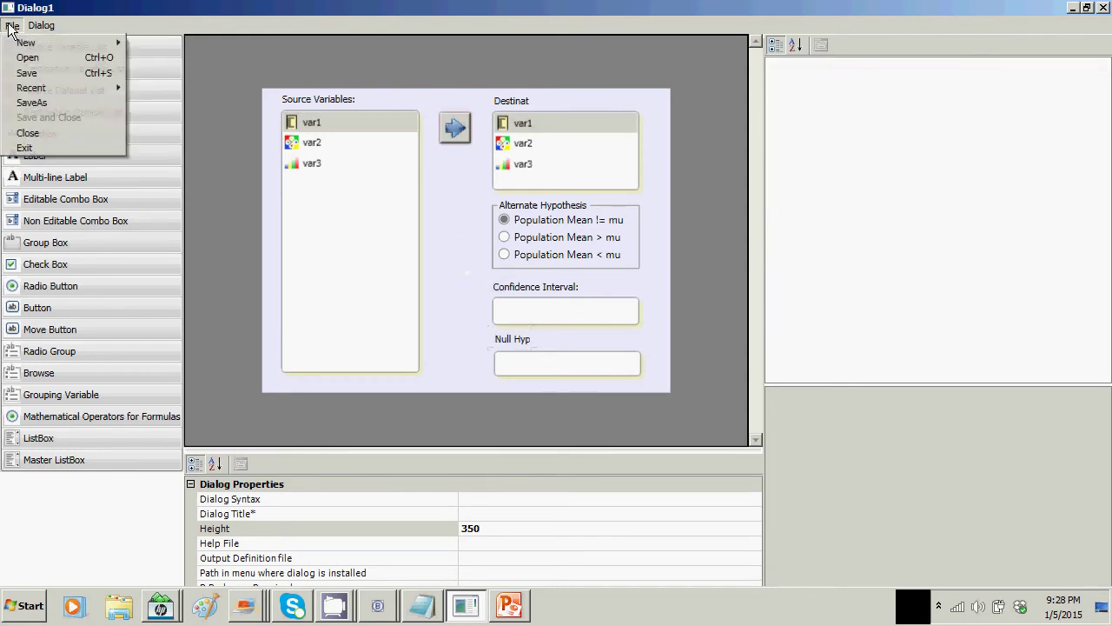
left_click(24, 73)
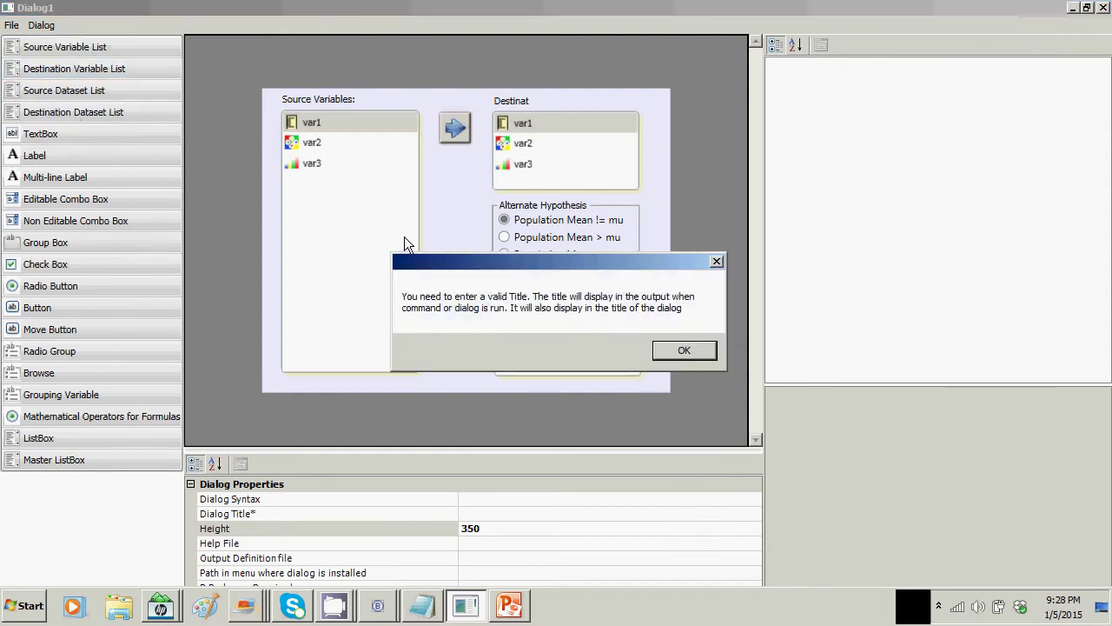
left_click(681, 352)
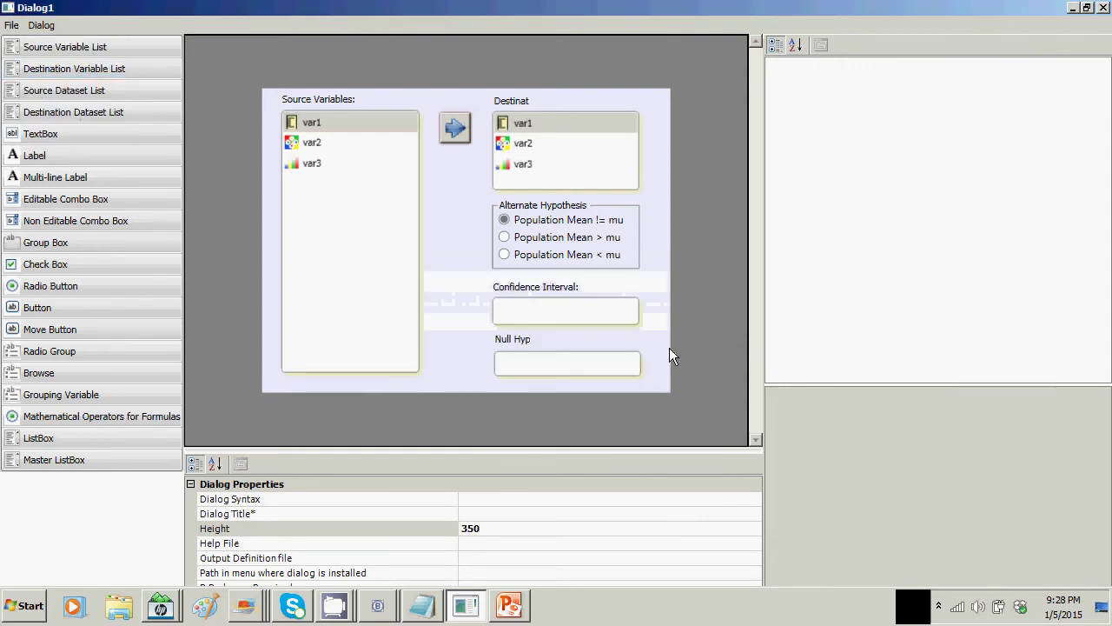
Set the dialog title to "One Sample T-test".
left_click(495, 511)
type("One")
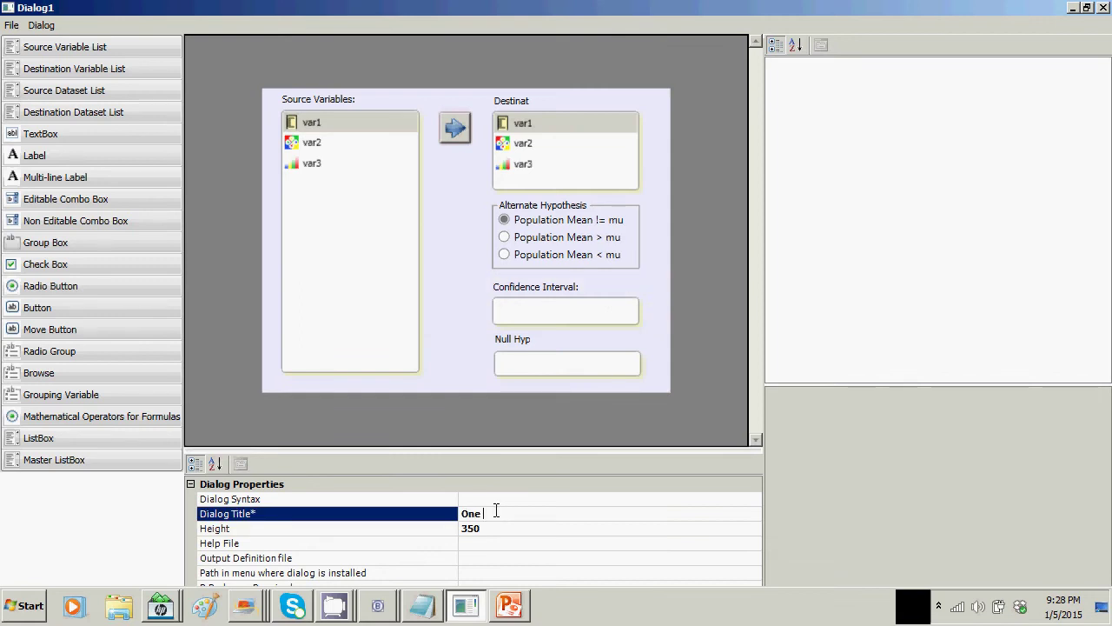
type(" Sample T-test")
Save the dialog as "One Sample T test" in the personal folder of iCloud Drive, replacing the existing file.
left_click(12, 25)
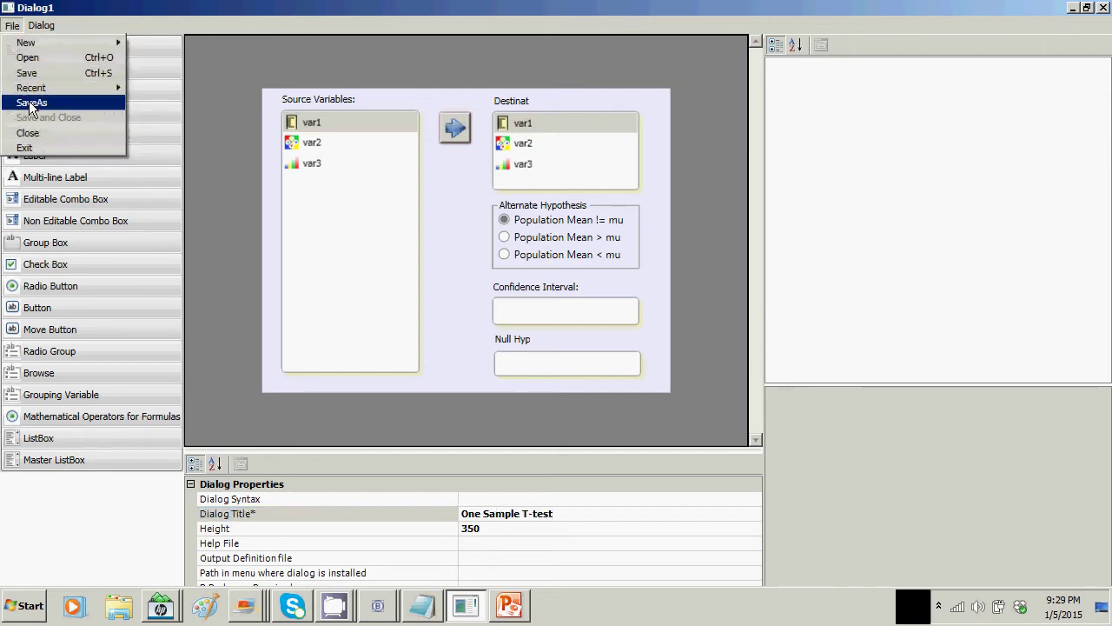
left_click(26, 73)
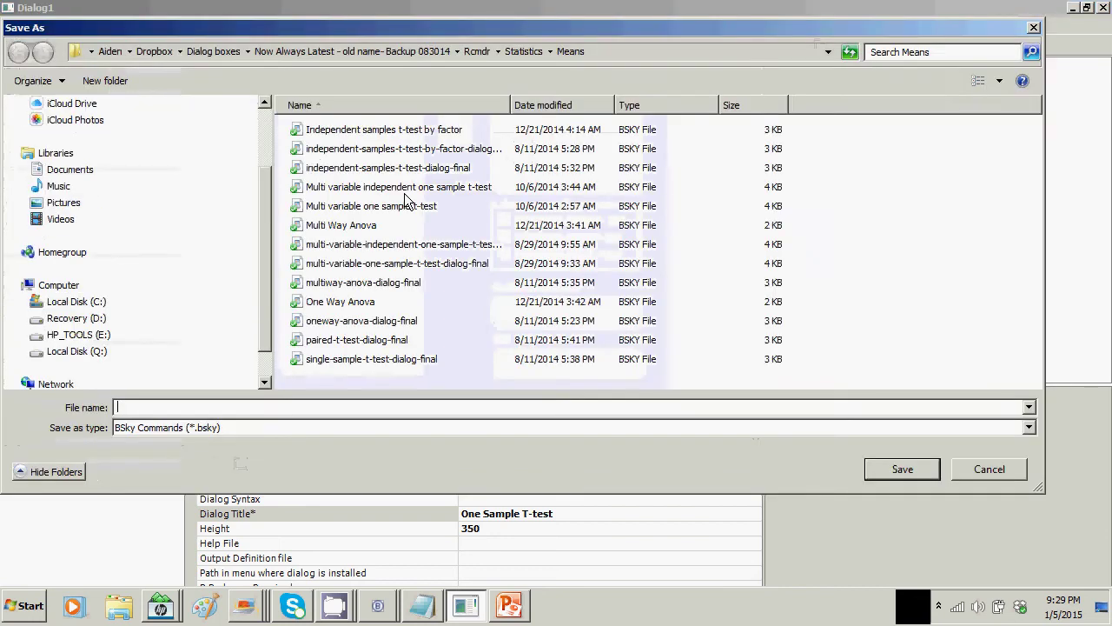
scroll(96, 122, "up", 2)
left_click(100, 139)
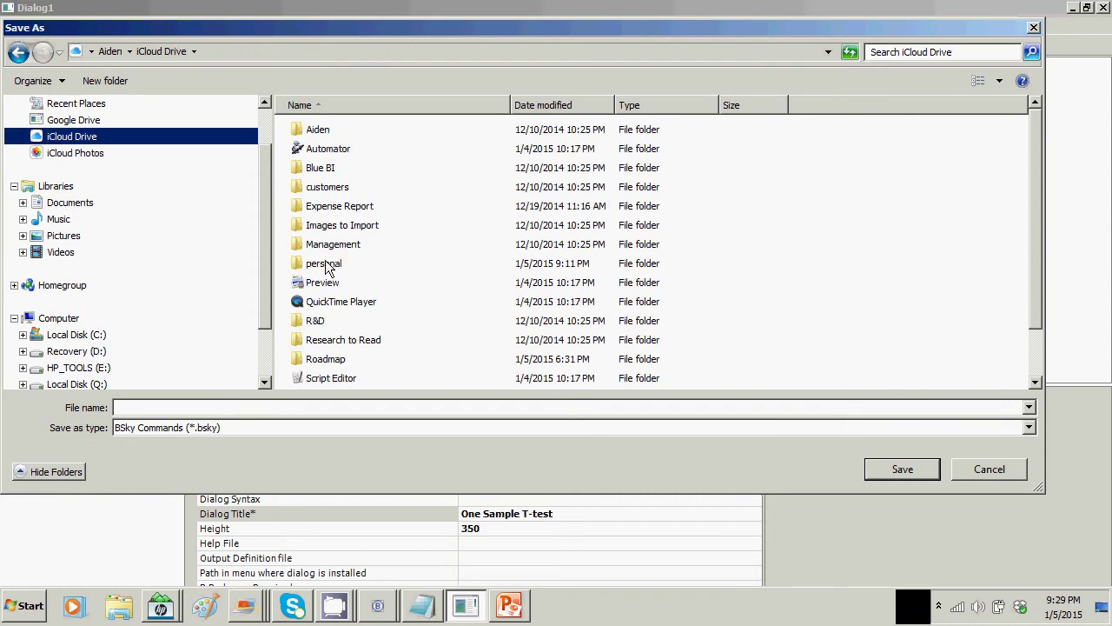
double_click(326, 268)
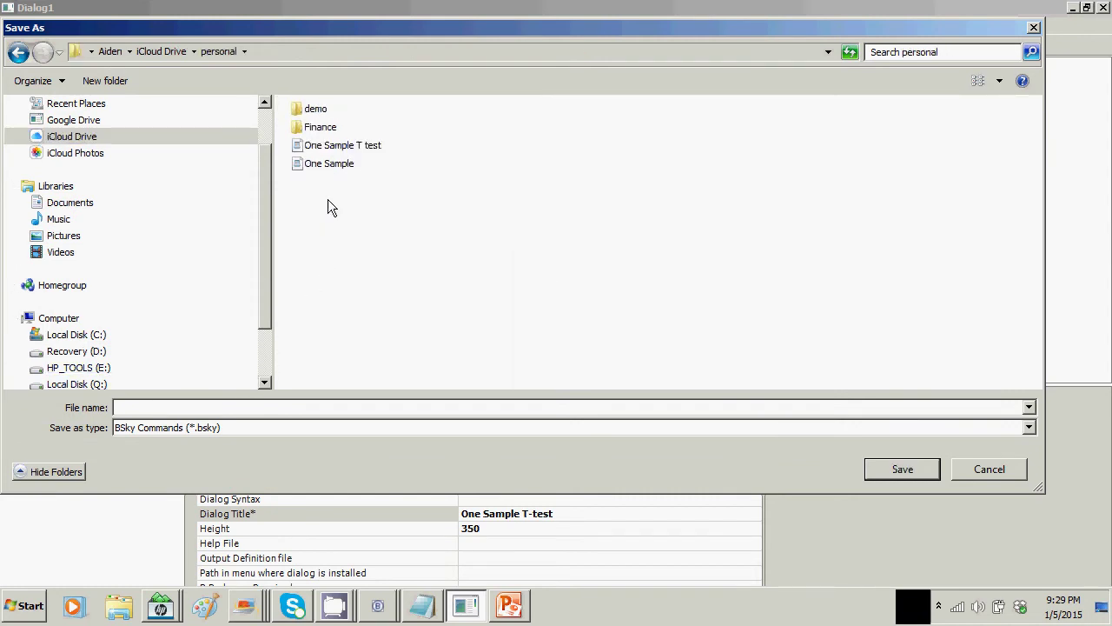
left_click(345, 149)
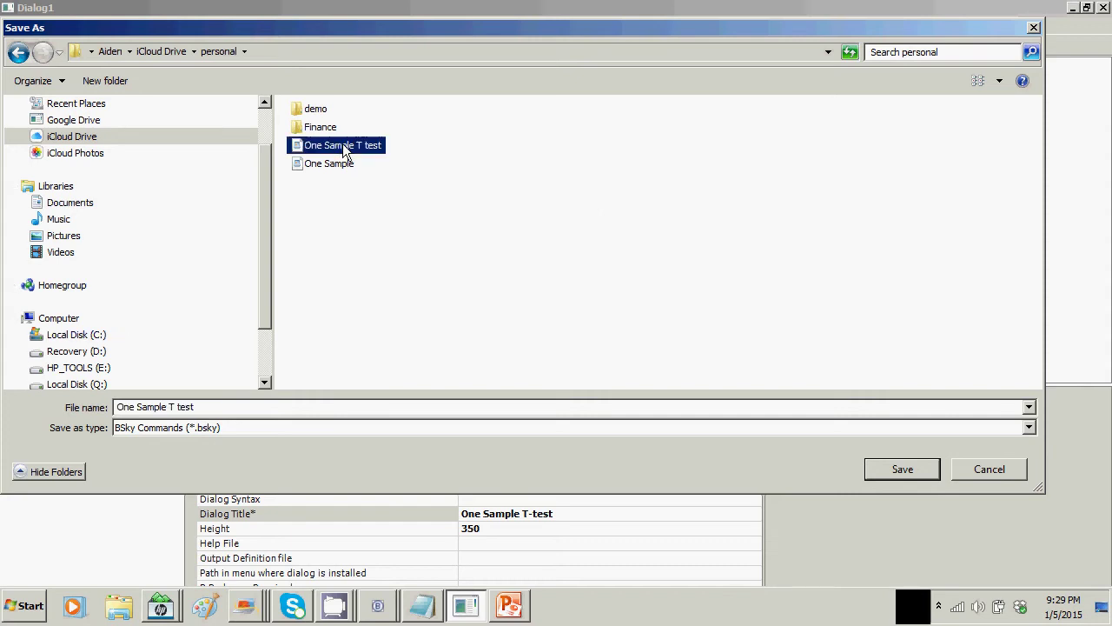
left_click(913, 475)
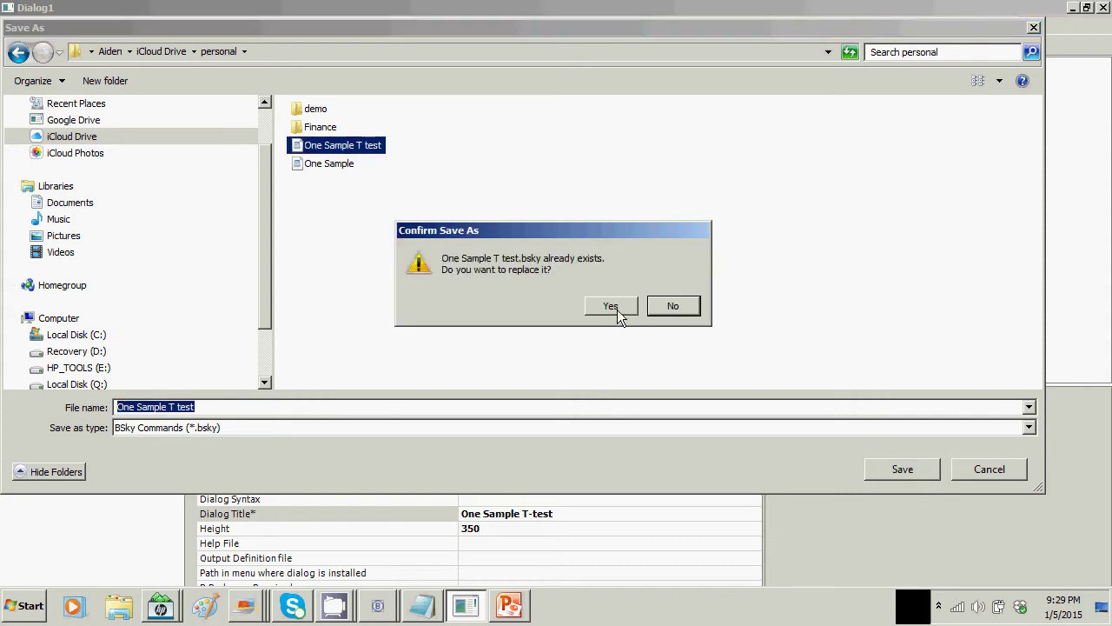
left_click(612, 310)
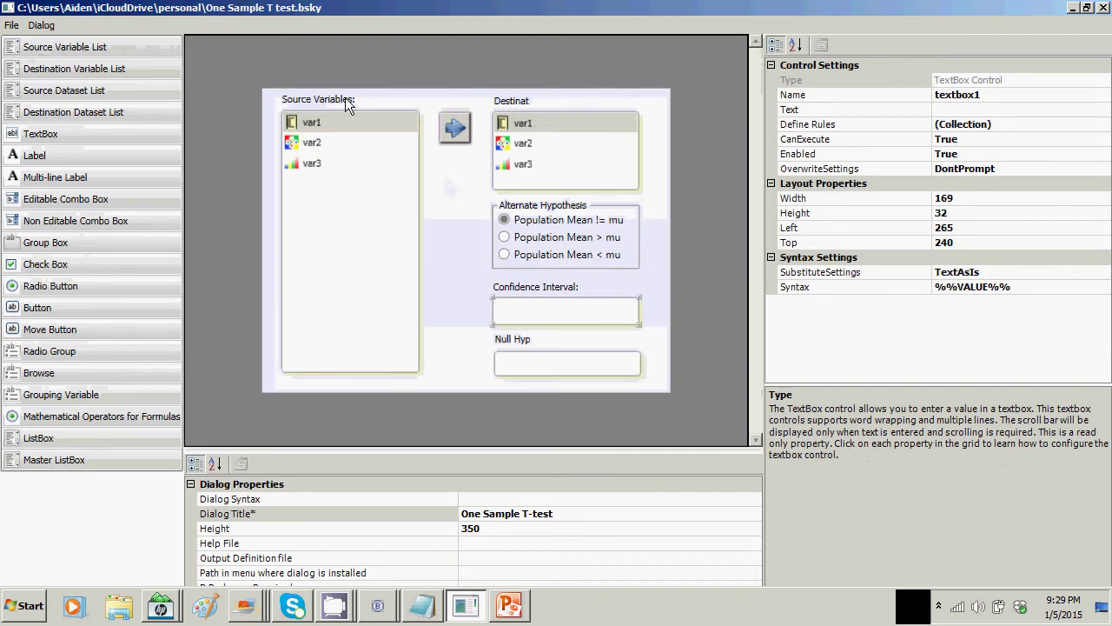
Preview the finished dialog and close the preview.
left_click(42, 26)
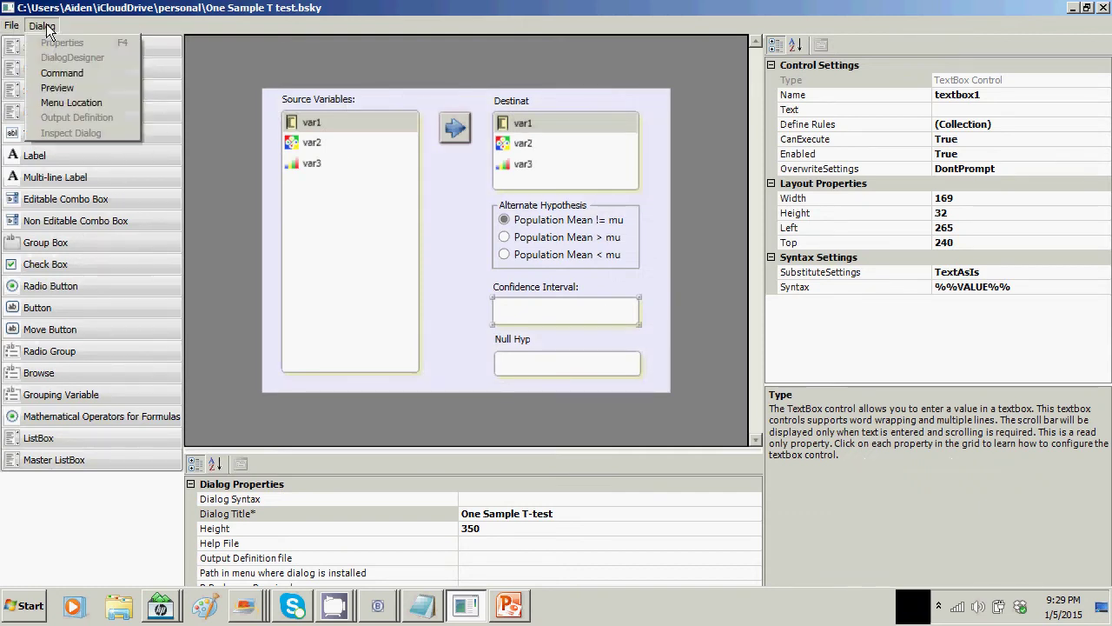
left_click(57, 88)
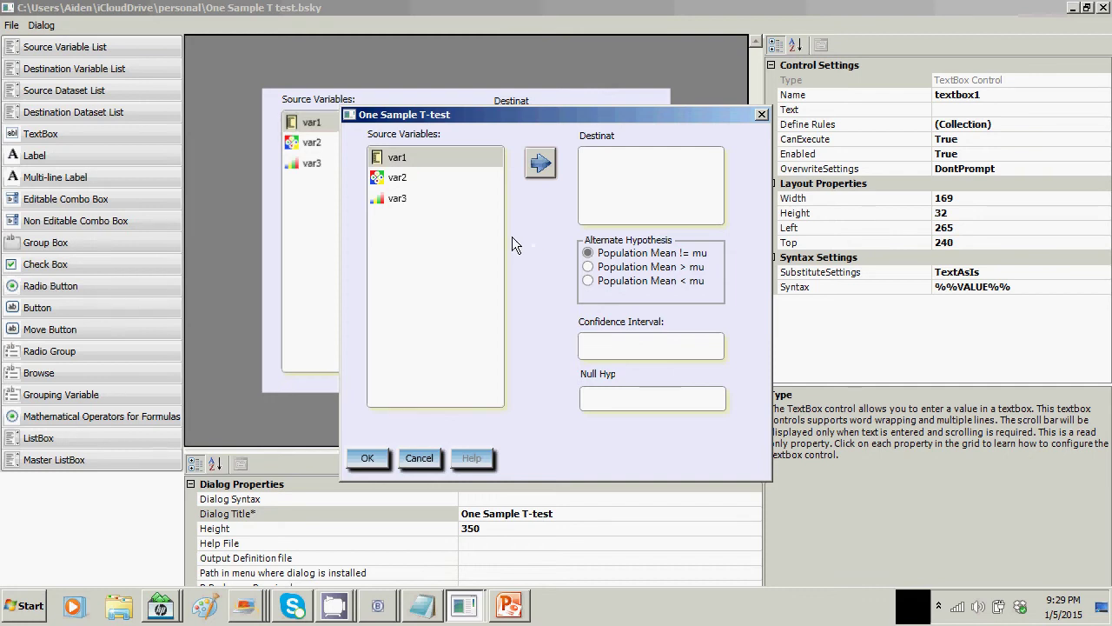
left_click(419, 458)
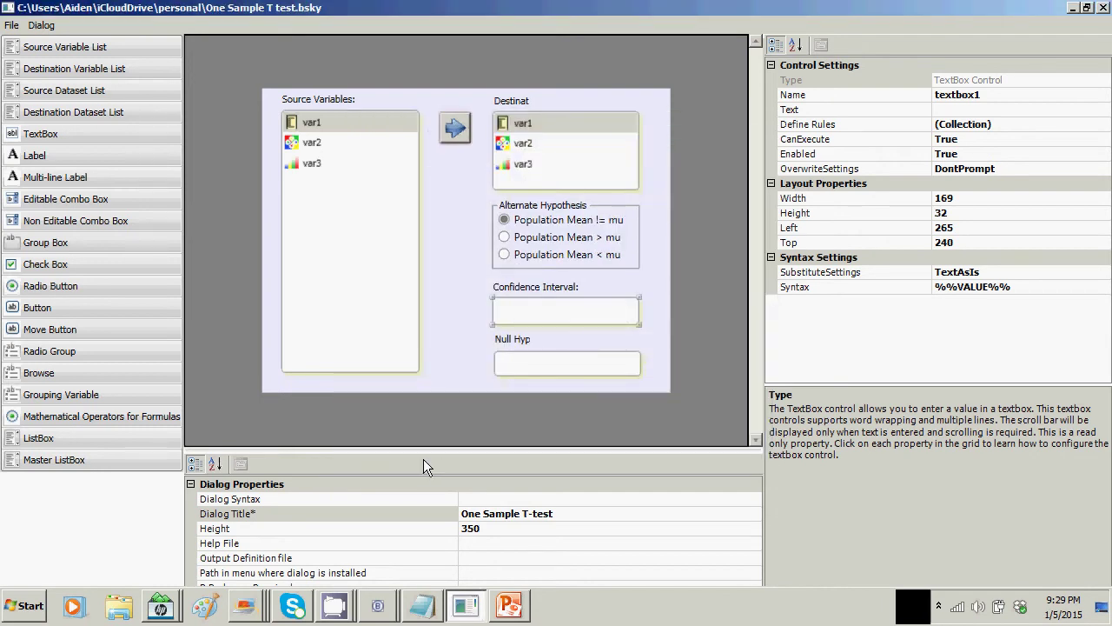
Switch to the syntax file in Notepad, copy the whole t.test line and return to the dialog designer.
left_click(490, 503)
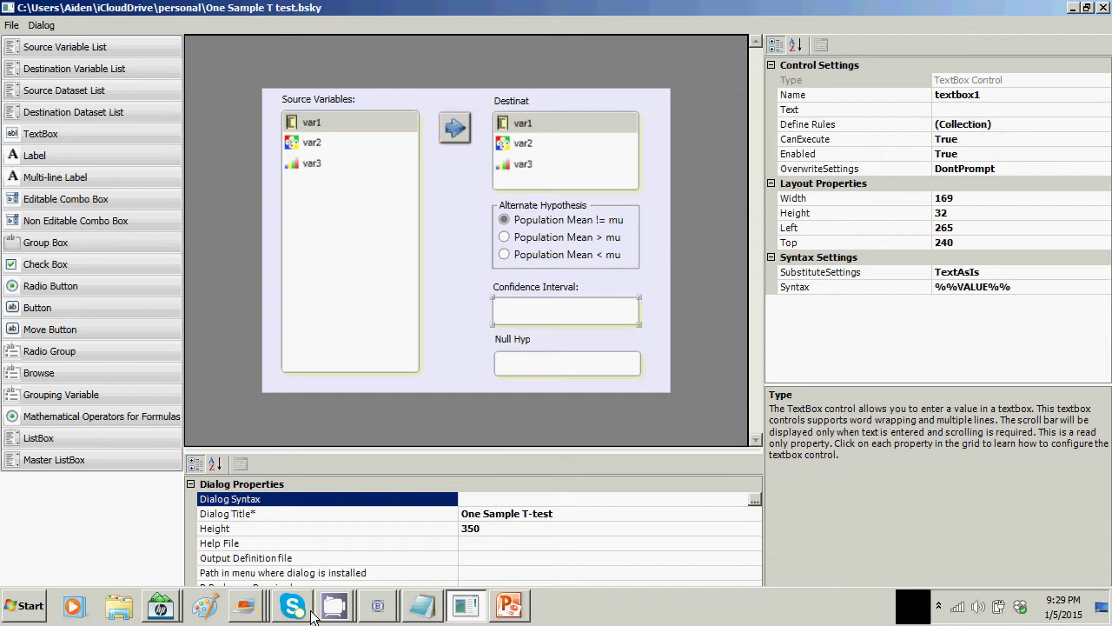
mouse_move(429, 616)
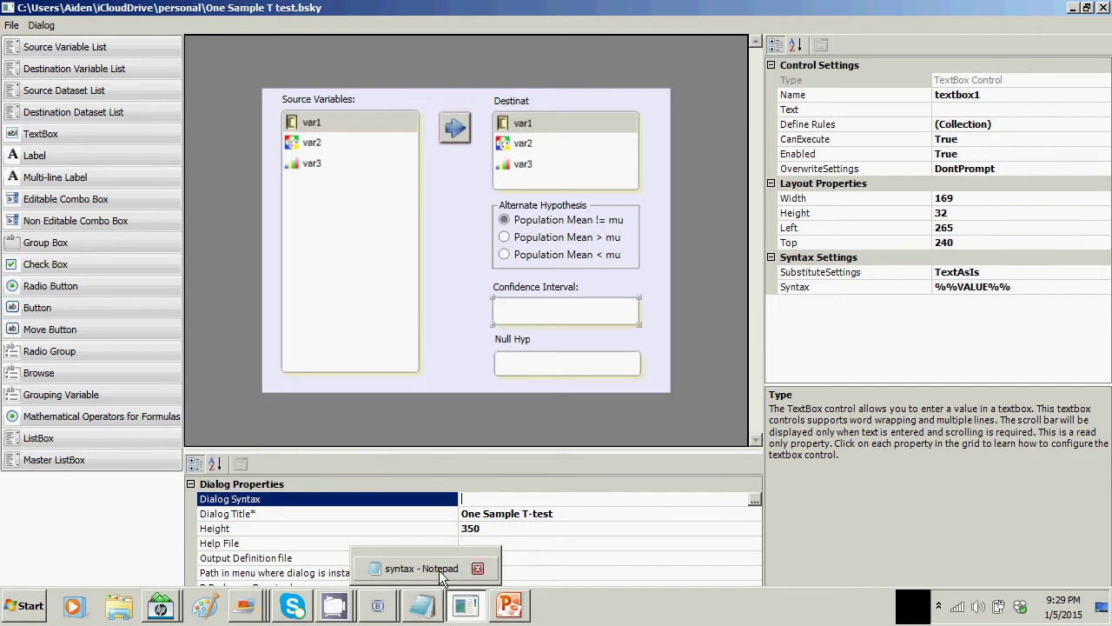
left_click(439, 570)
left_click_drag(988, 109, 33, 90)
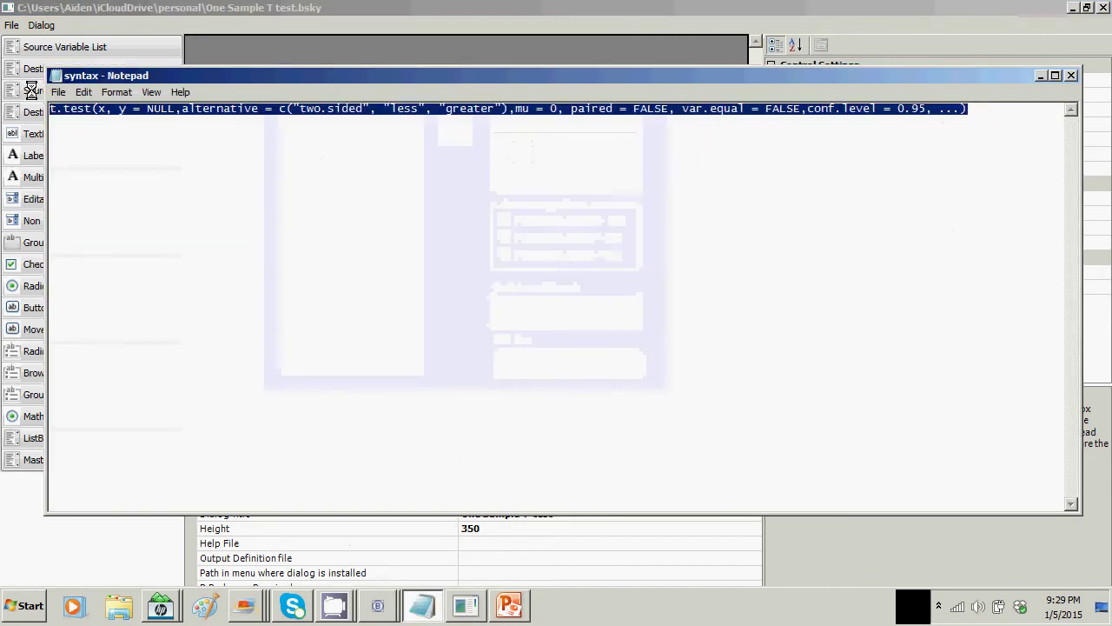
left_click(86, 92)
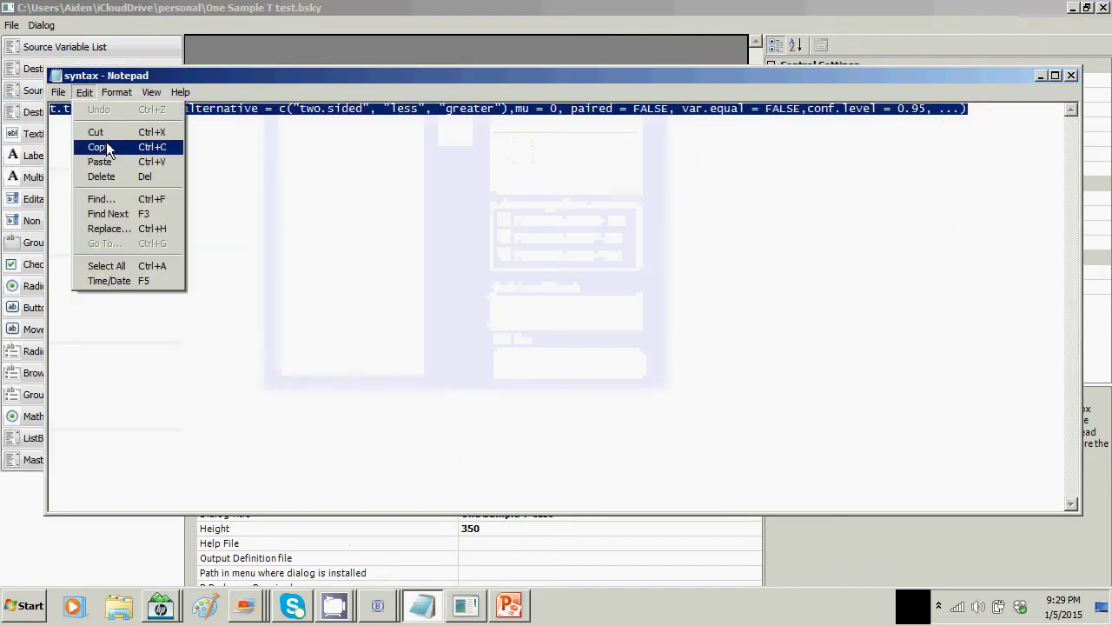
left_click(106, 142)
left_click(1040, 75)
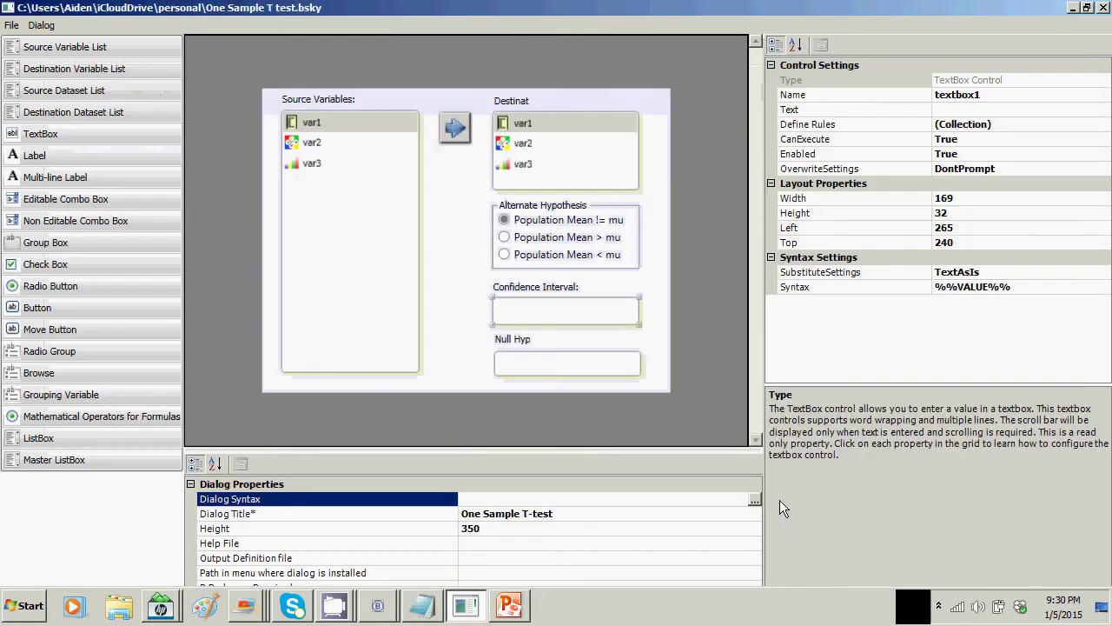
Paste the copied t.test line as the dialog's command syntax and enlarge the syntax editor window.
left_click(754, 501)
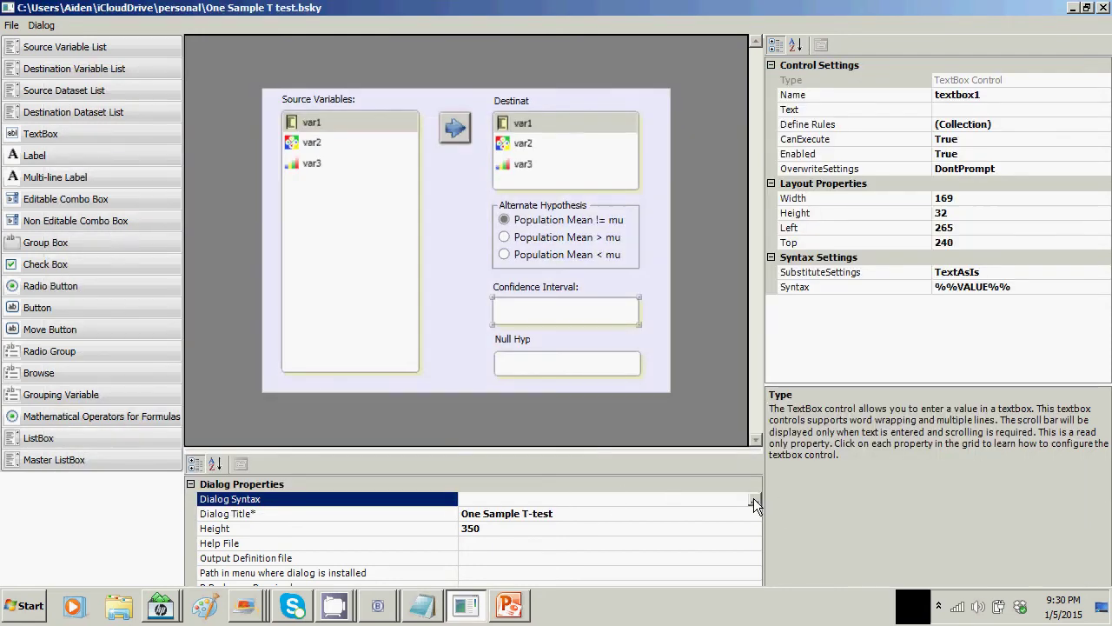
left_click(111, 300)
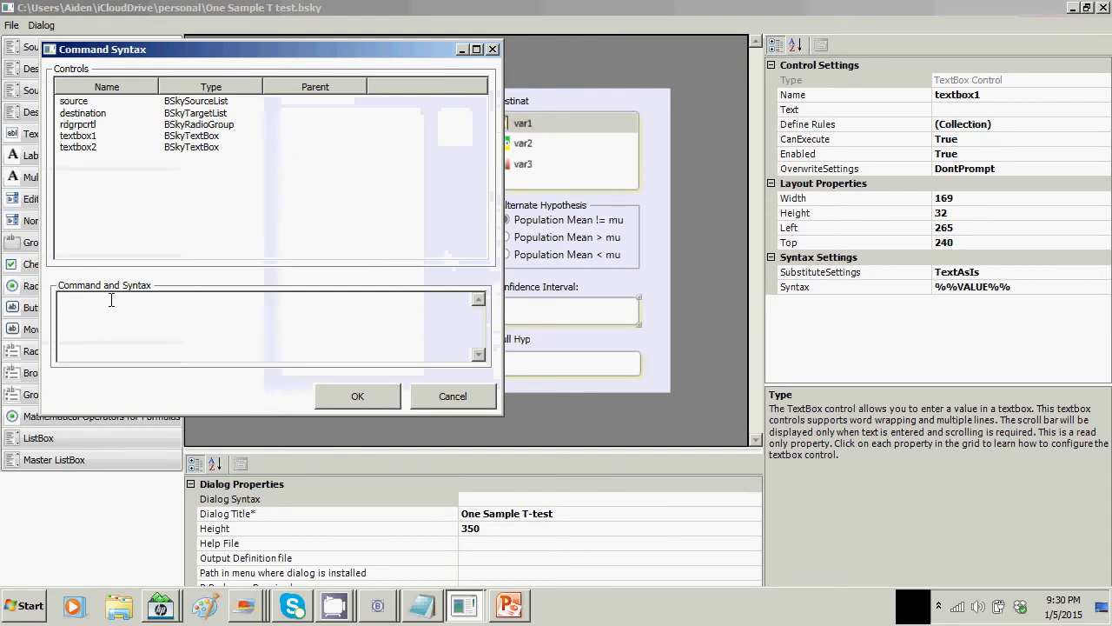
key("ctrl+v")
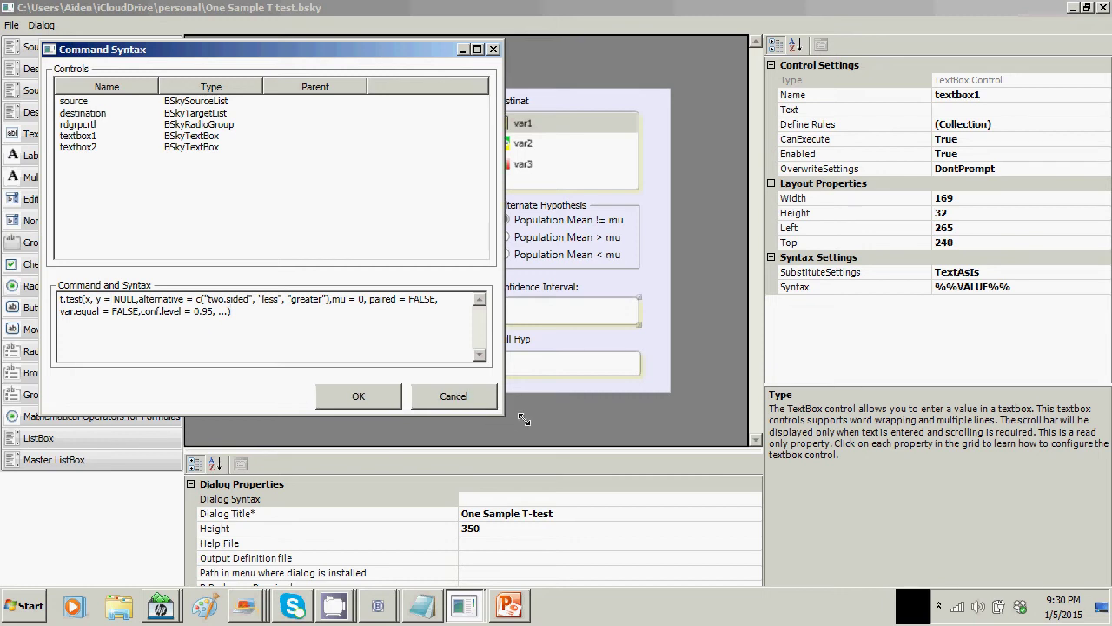
left_click_drag(501, 415, 755, 452)
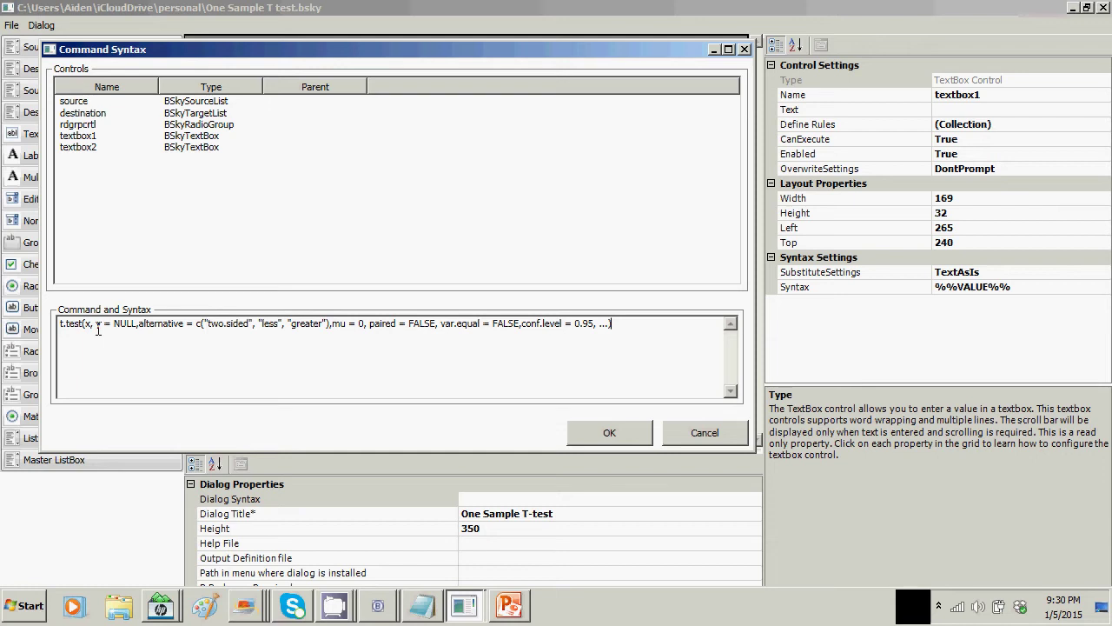
Delete the "y = NULL," argument from the t.test syntax.
left_click_drag(97, 328, 134, 325)
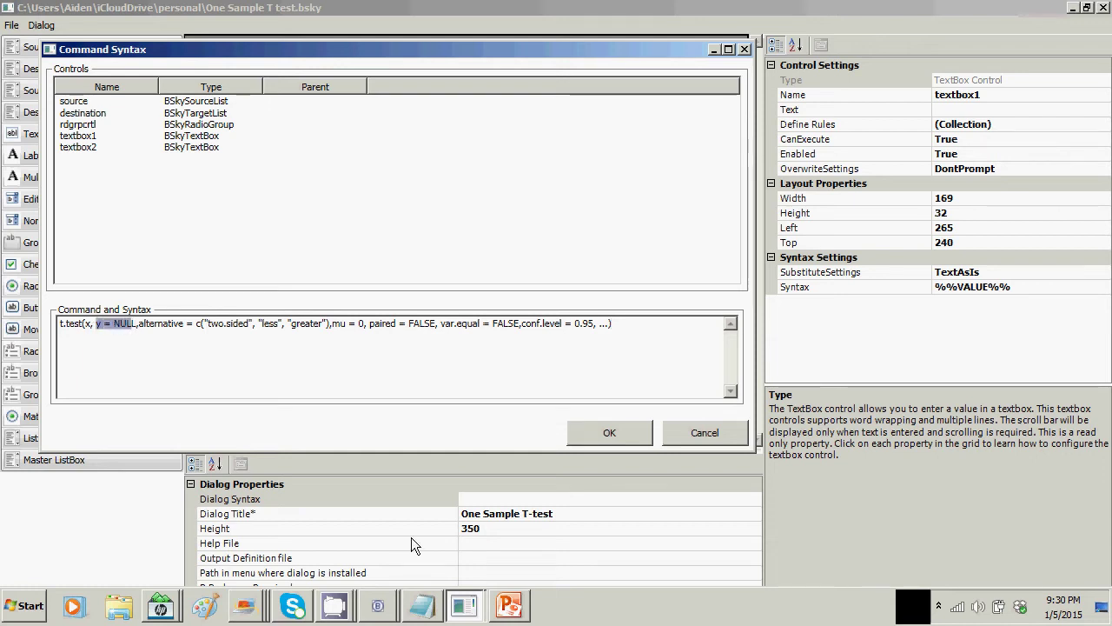
key("Delete")
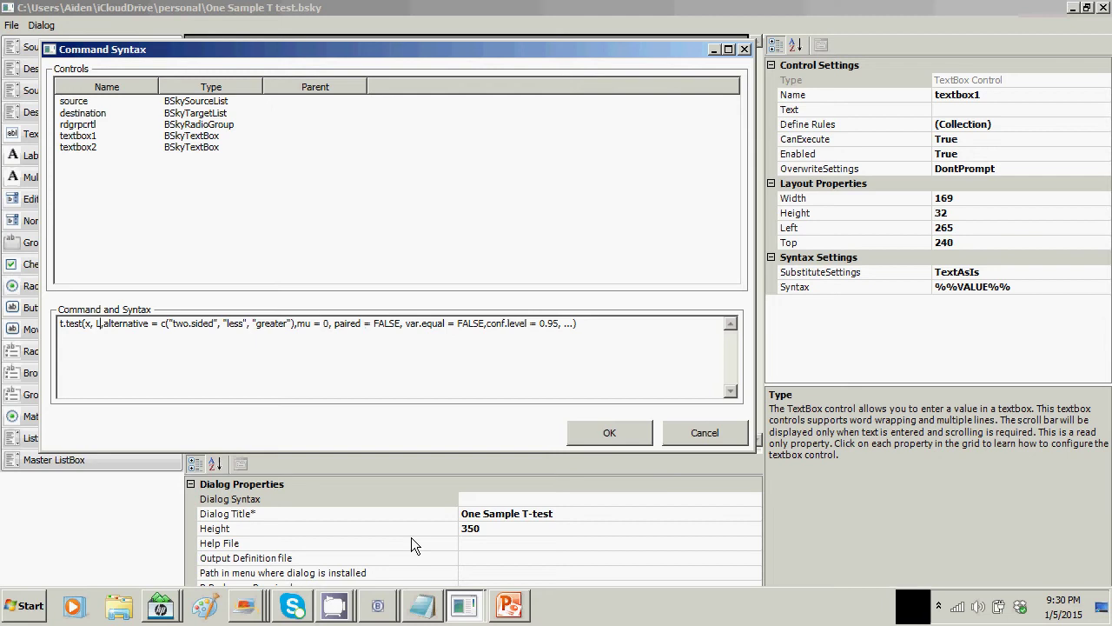
key("Delete")
key("Delete")
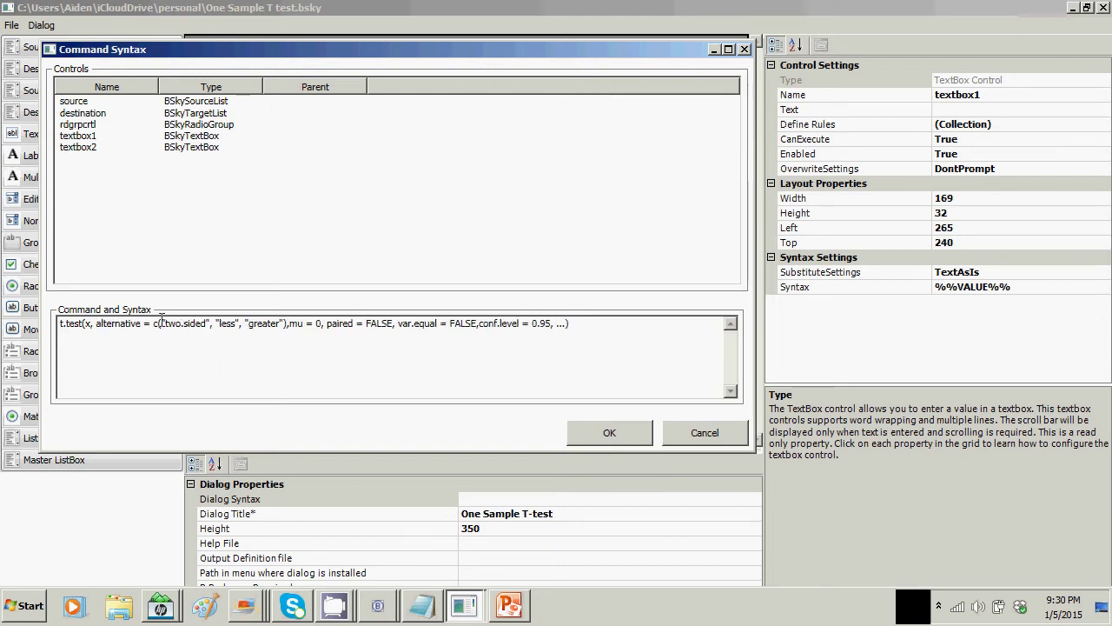
Replace the c(...) list of the alternative argument with the {{rdgrpcrtl}} control reference.
left_click_drag(153, 324, 289, 327)
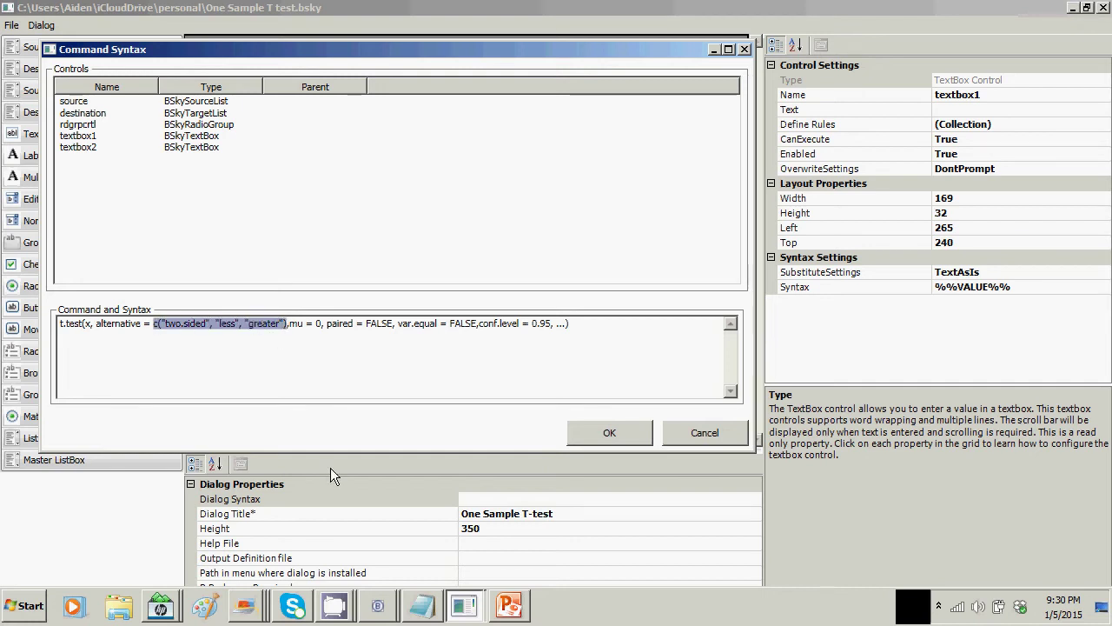
key("Delete")
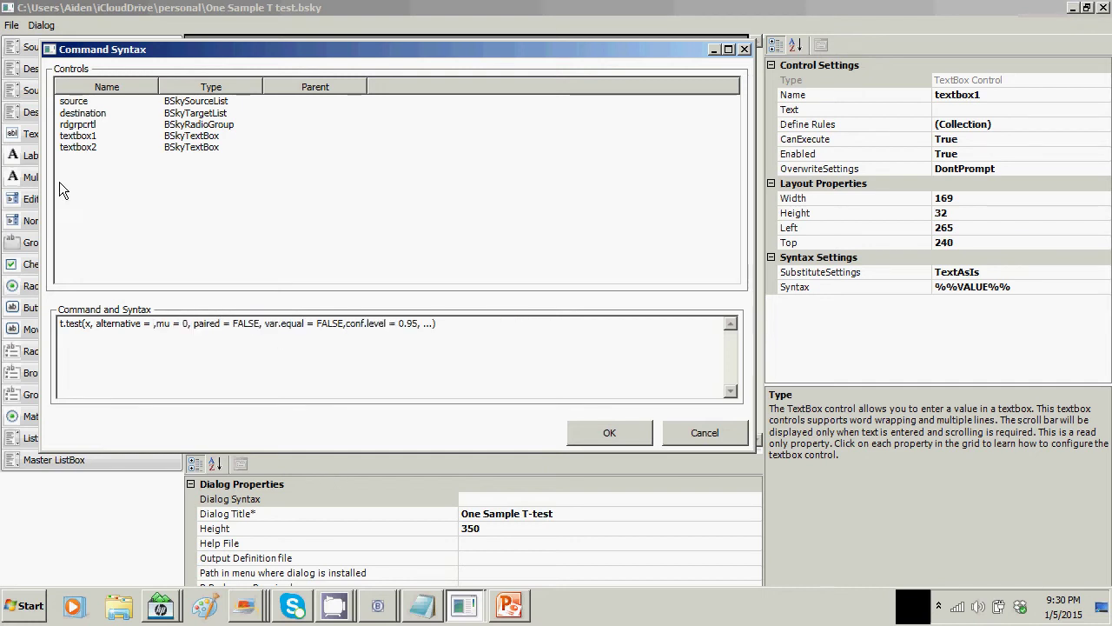
double_click(94, 124)
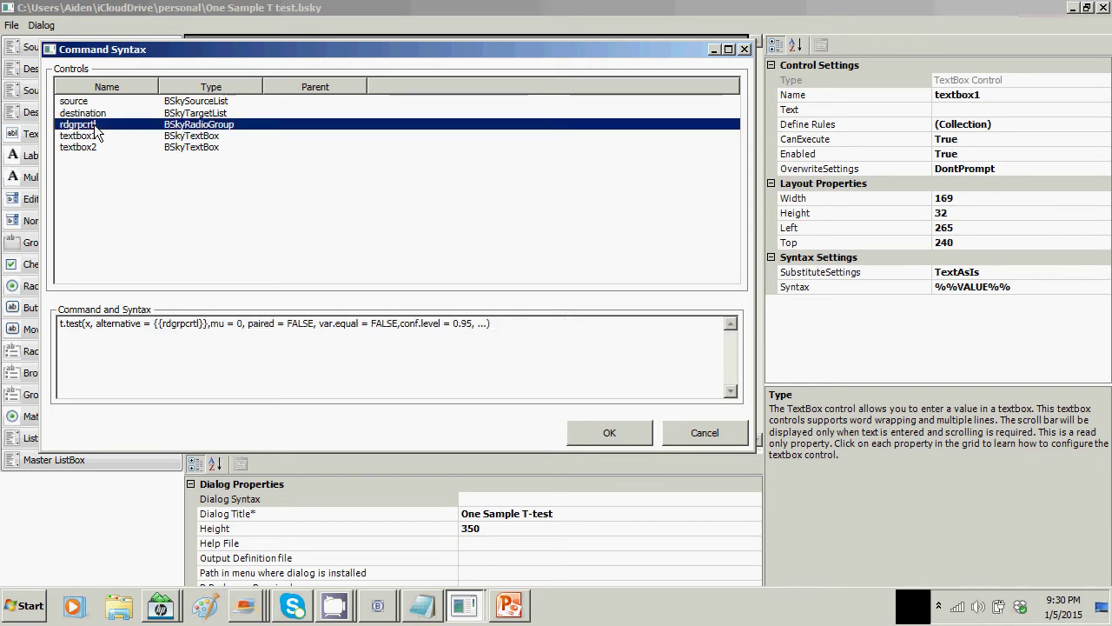
Replace the mu value with the {{textbox2}} control reference and delete the "paired = FALSE," argument.
double_click(239, 323)
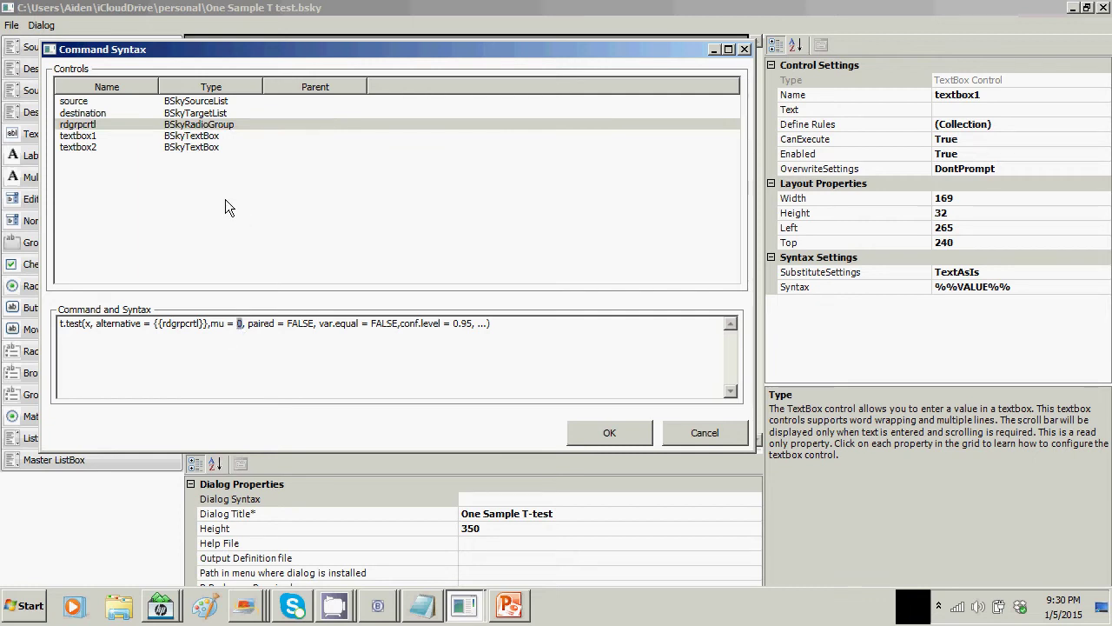
double_click(91, 146)
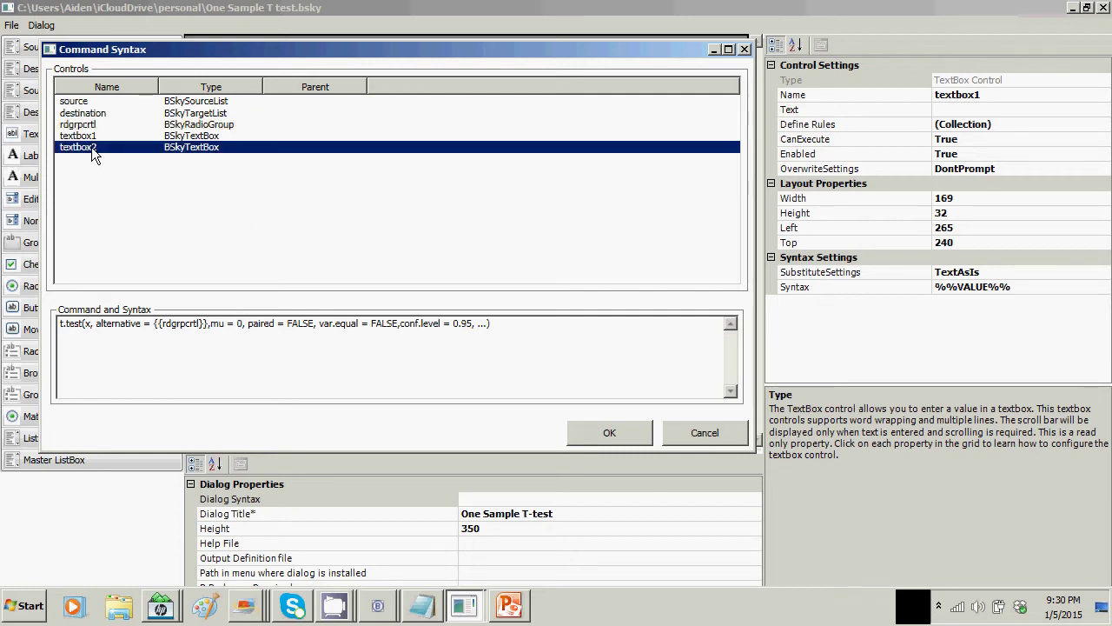
left_click(299, 325)
key("BackSpace")
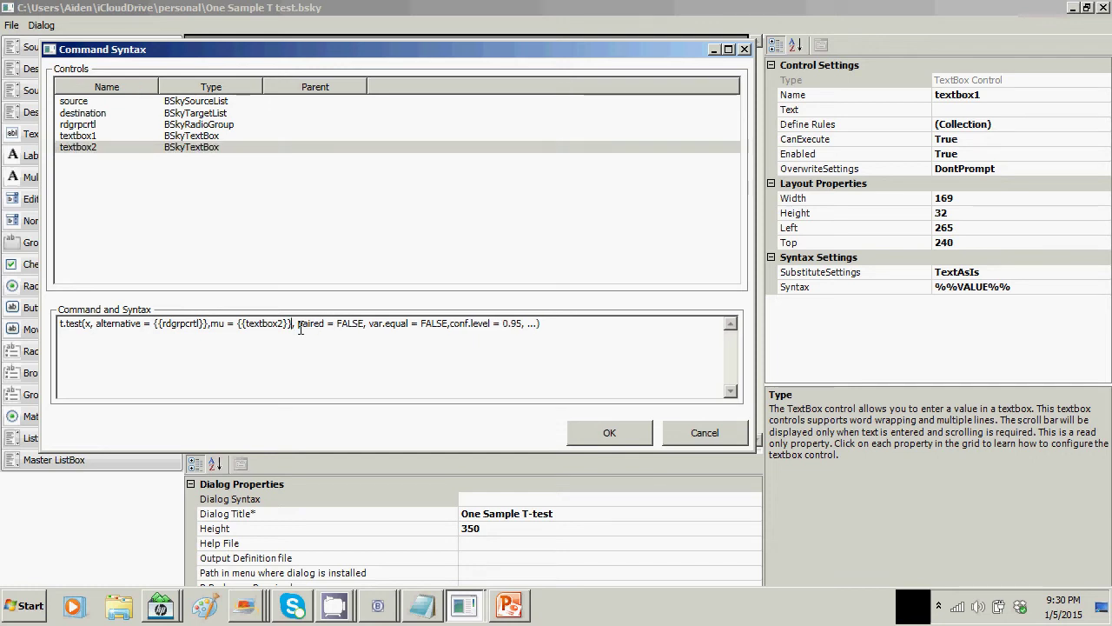
left_click_drag(296, 325, 370, 324)
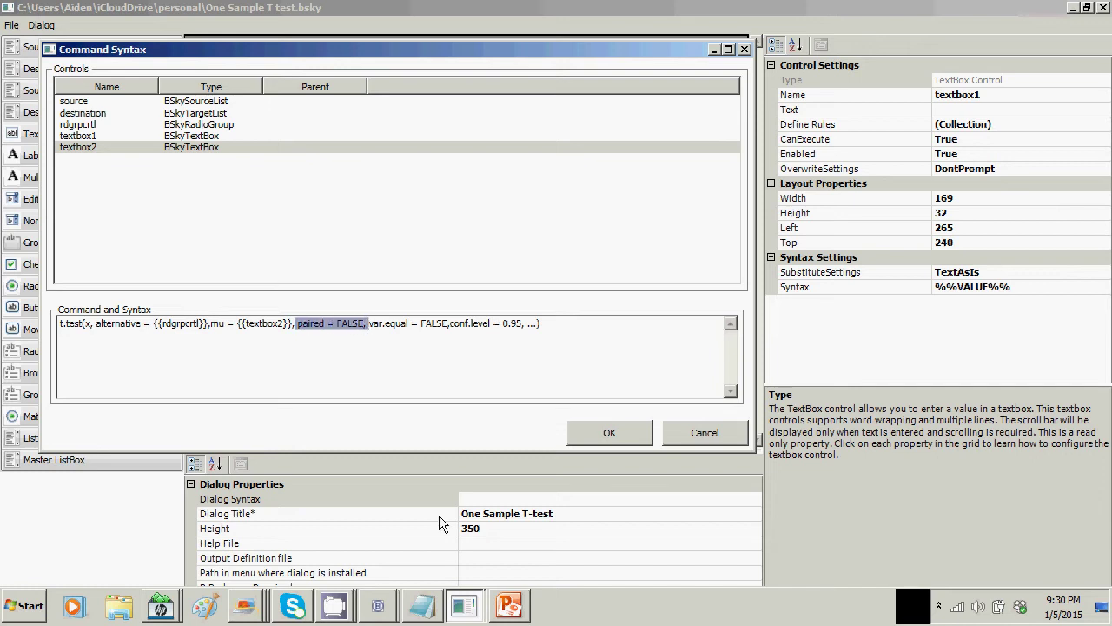
key("Delete")
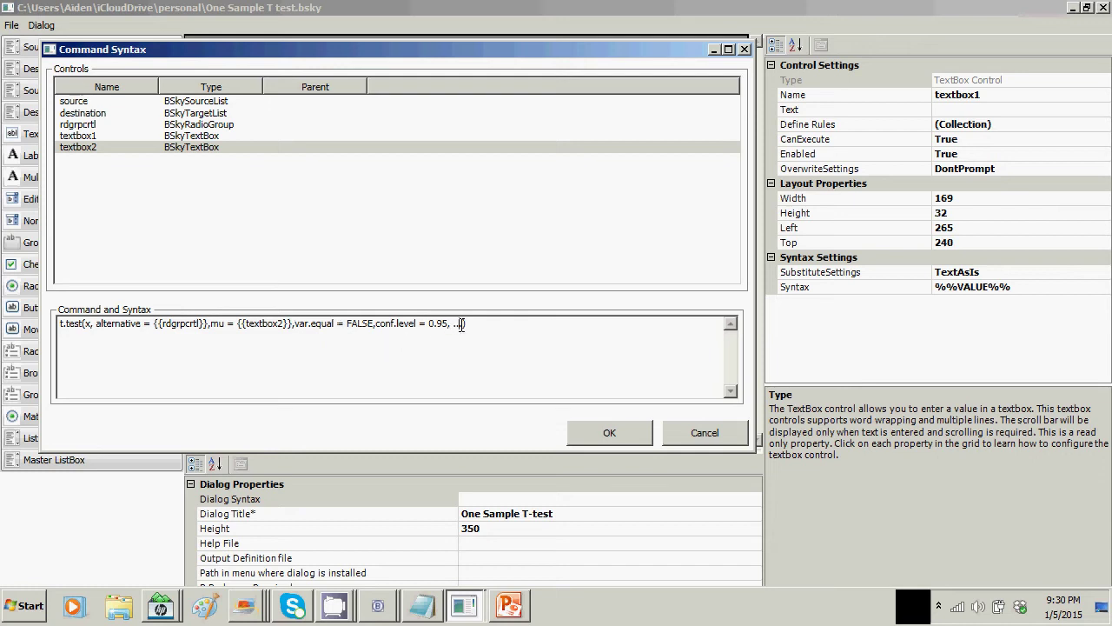
Replace the conf.level value with the {{textbox1}} control reference.
left_click_drag(461, 324, 427, 326)
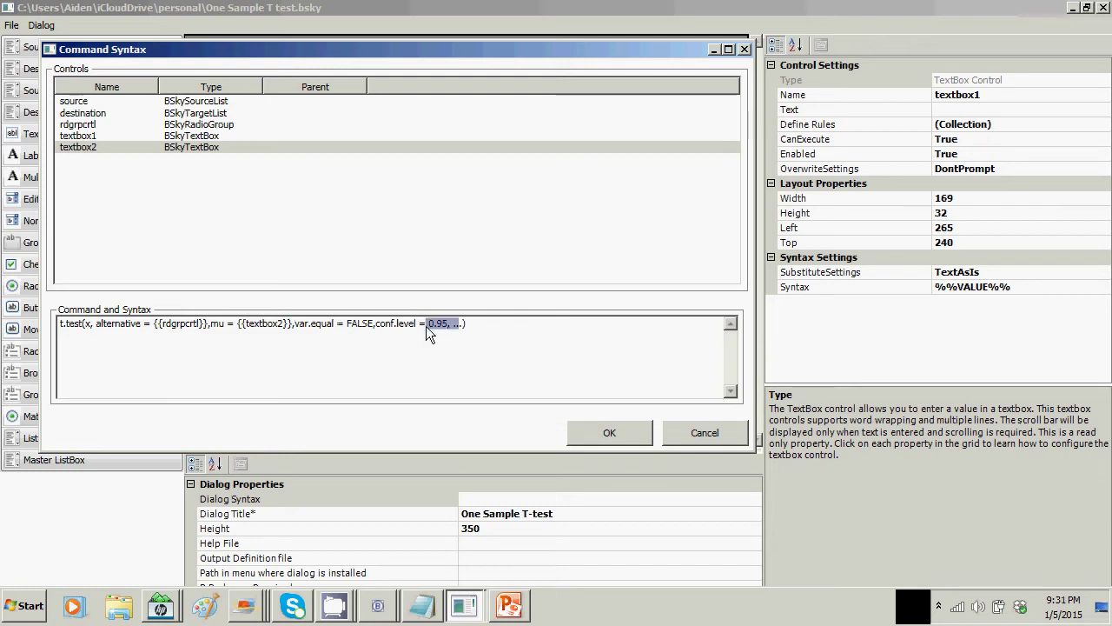
key("Delete")
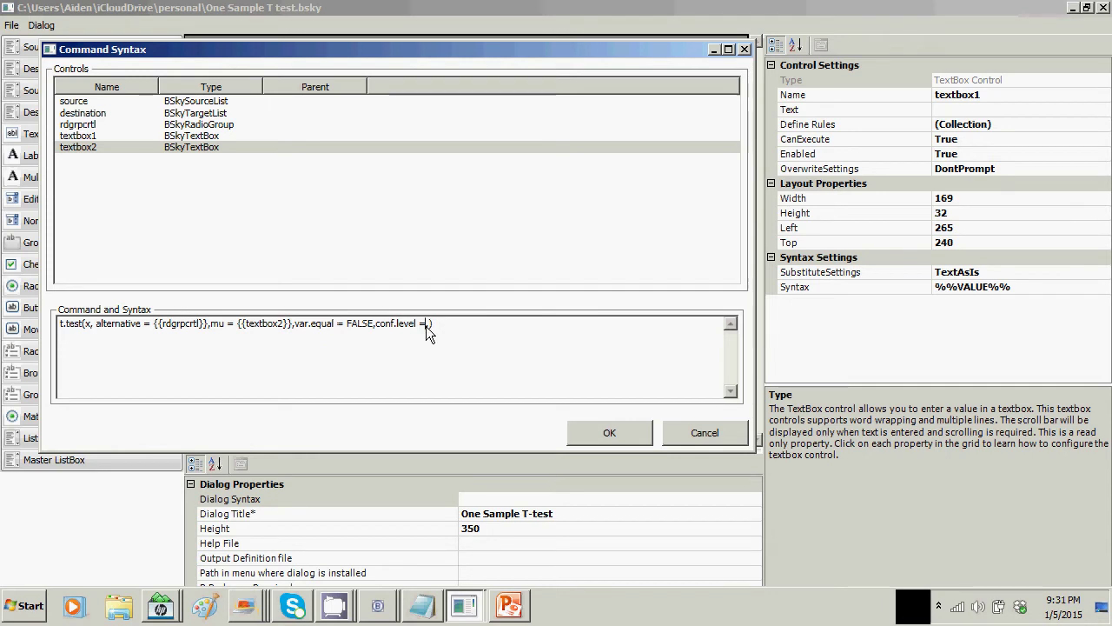
double_click(87, 136)
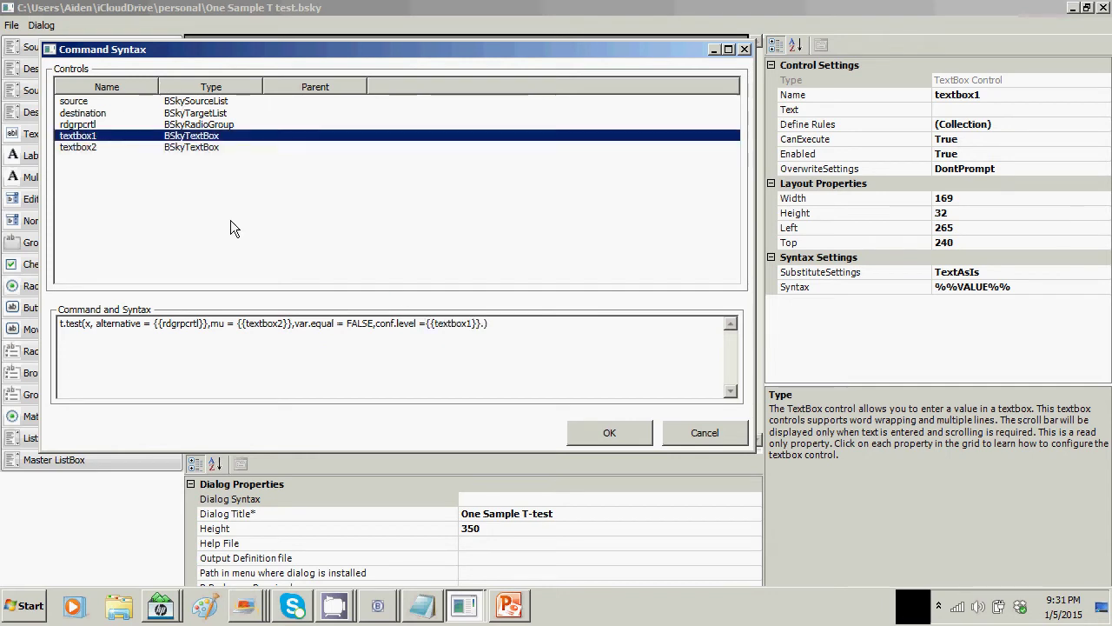
Extend the x argument of t.test to x={{destination}}, using the destination list's control reference.
left_click(92, 324)
type("x")
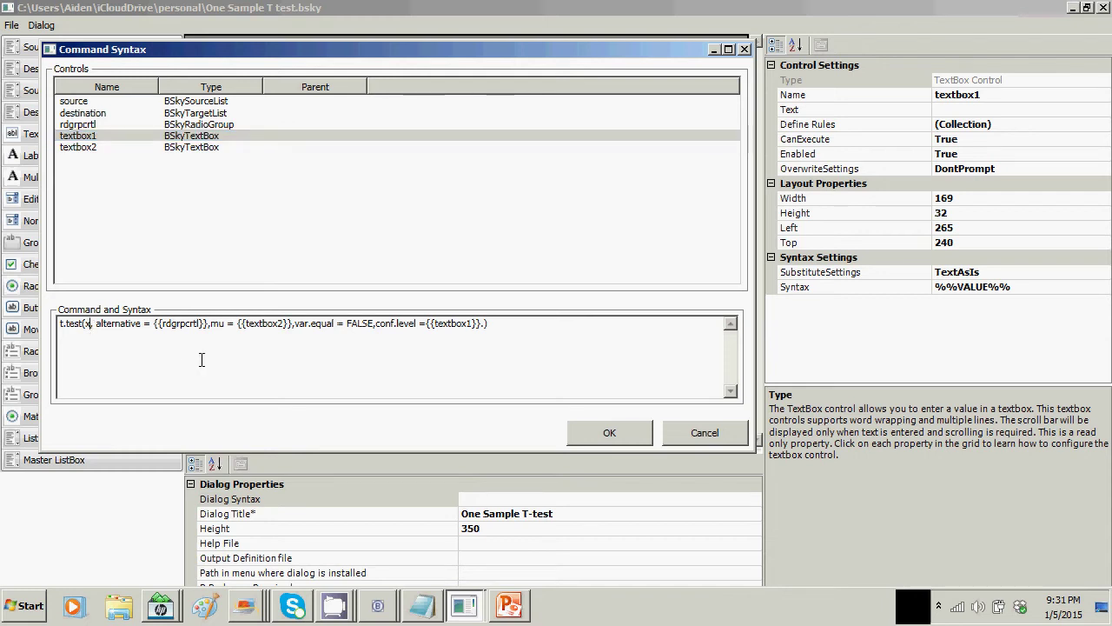
type("=")
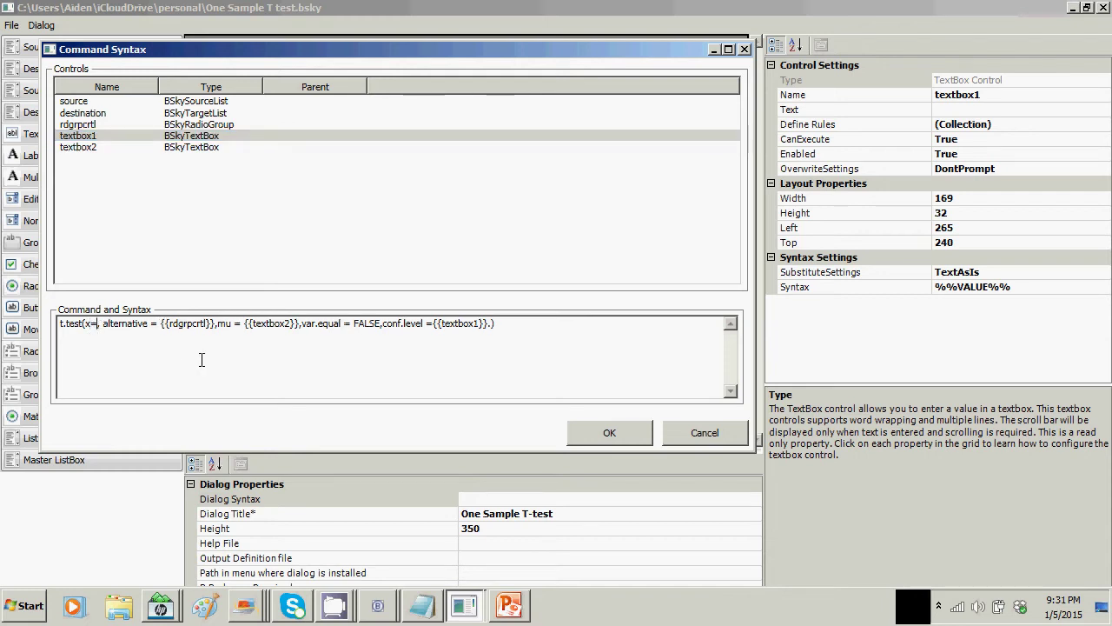
double_click(85, 113)
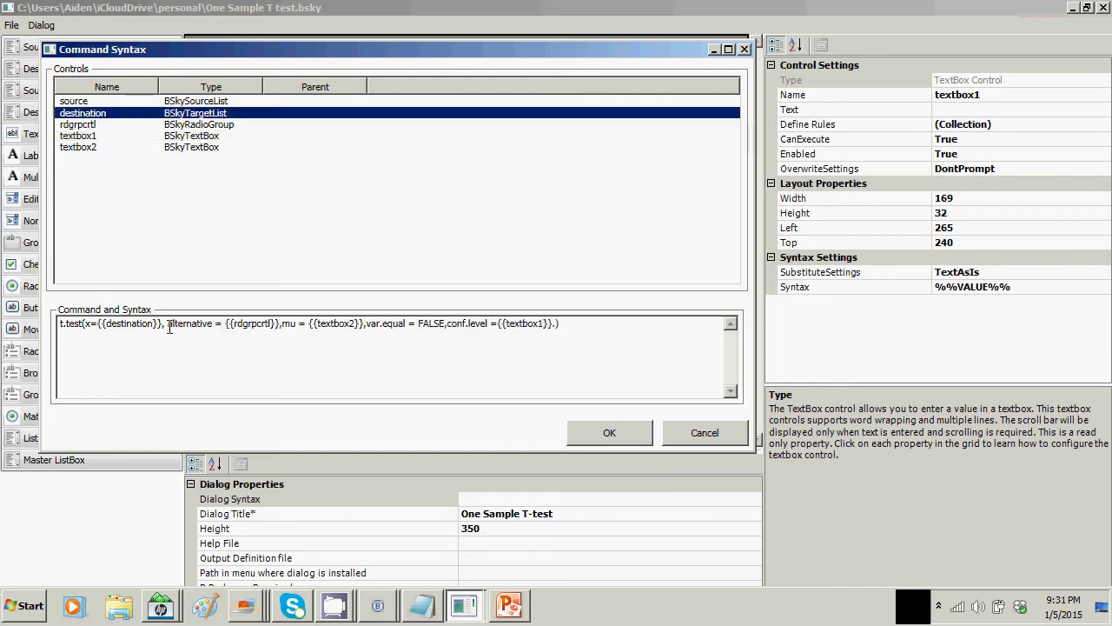
Accept the edited command syntax and save the dialog file.
left_click(609, 435)
left_click(13, 25)
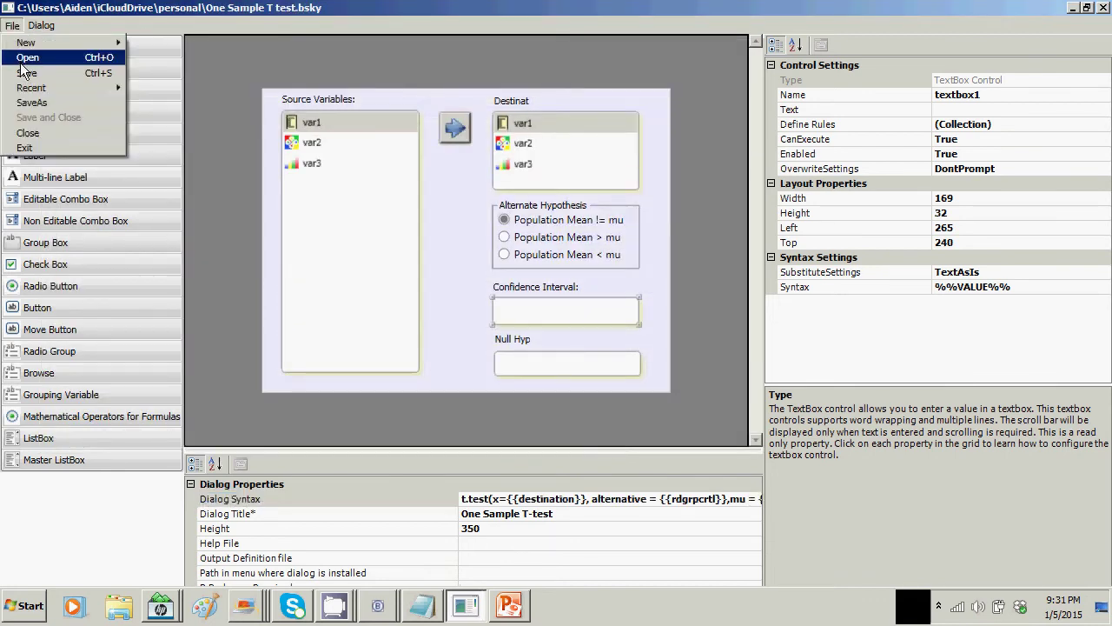
left_click(26, 74)
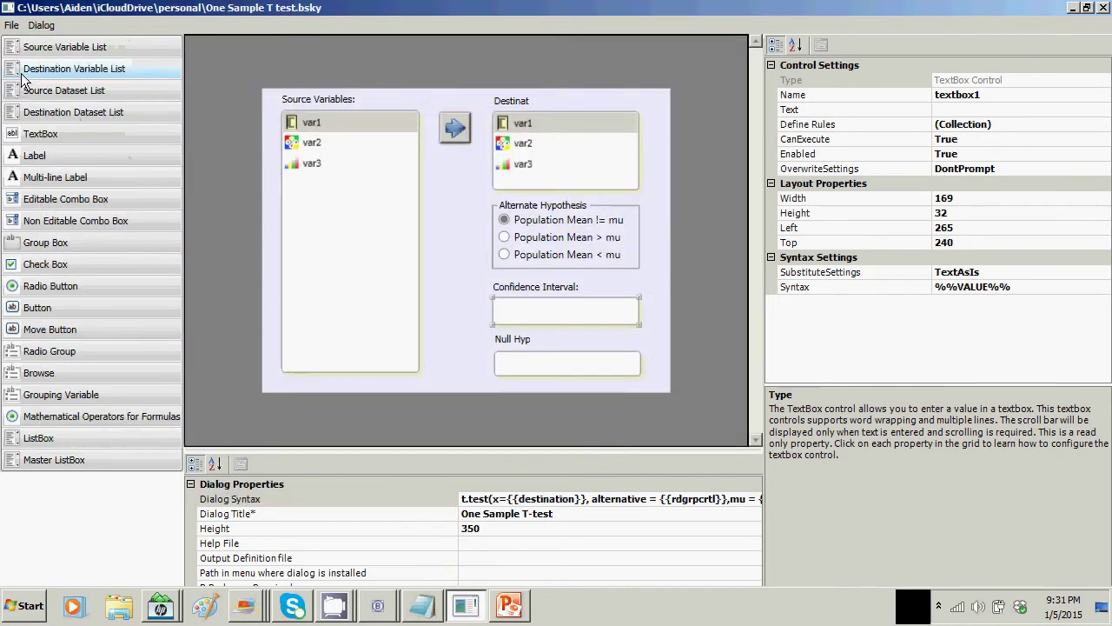
Switch to PowerPoint, reveal the "Design the dialog" slide's notes on title, help files and sub-dialogs, and return to the dialog designer.
left_click(505, 602)
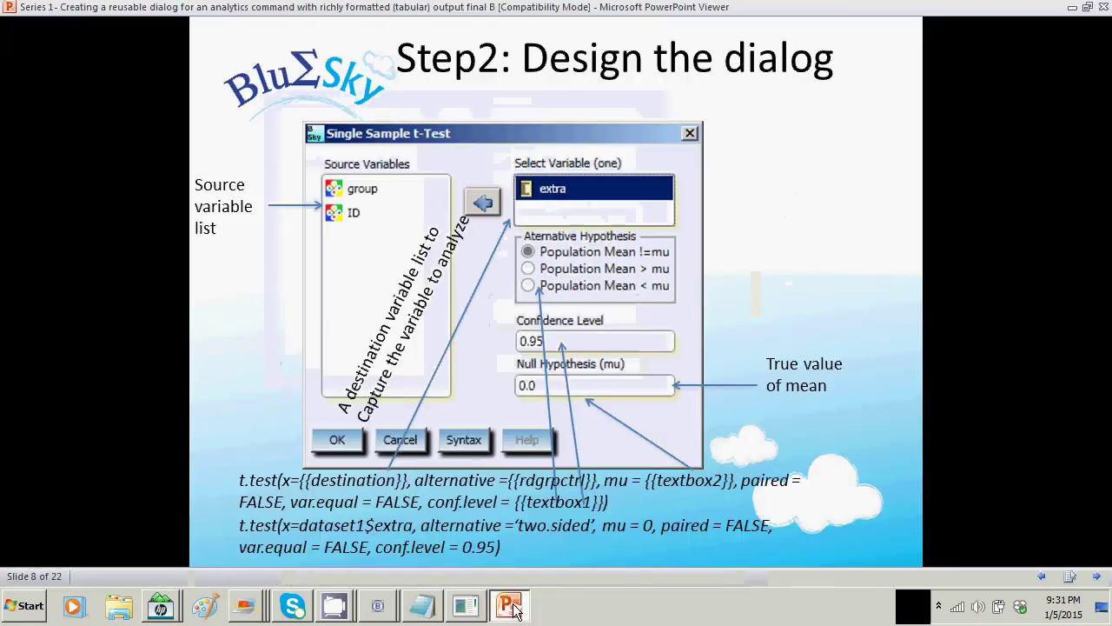
left_click(492, 335)
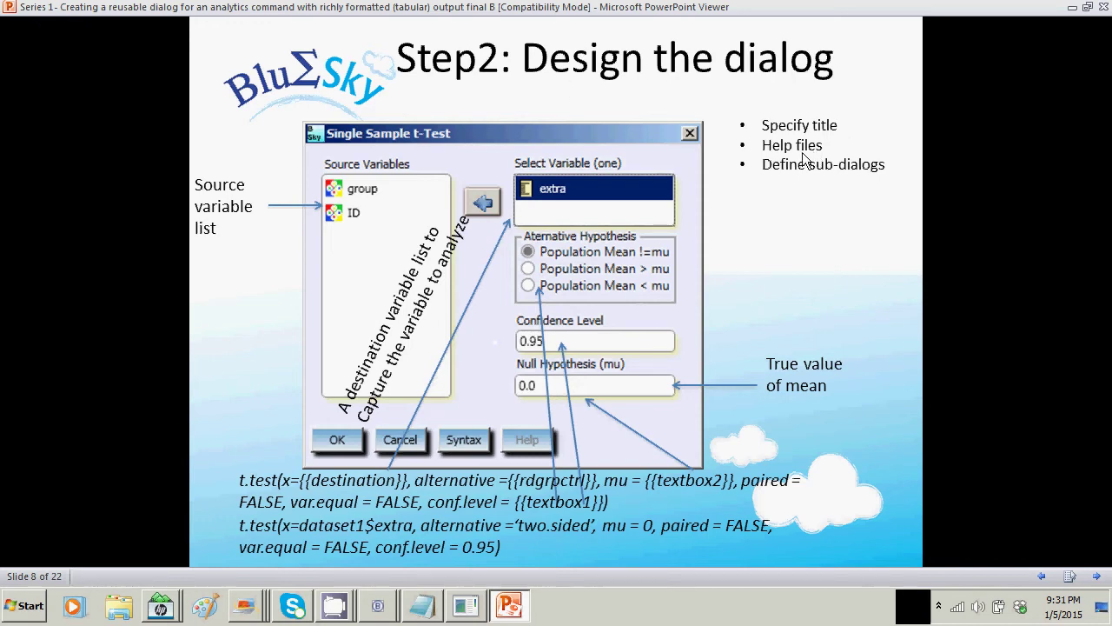
key("alt+Tab")
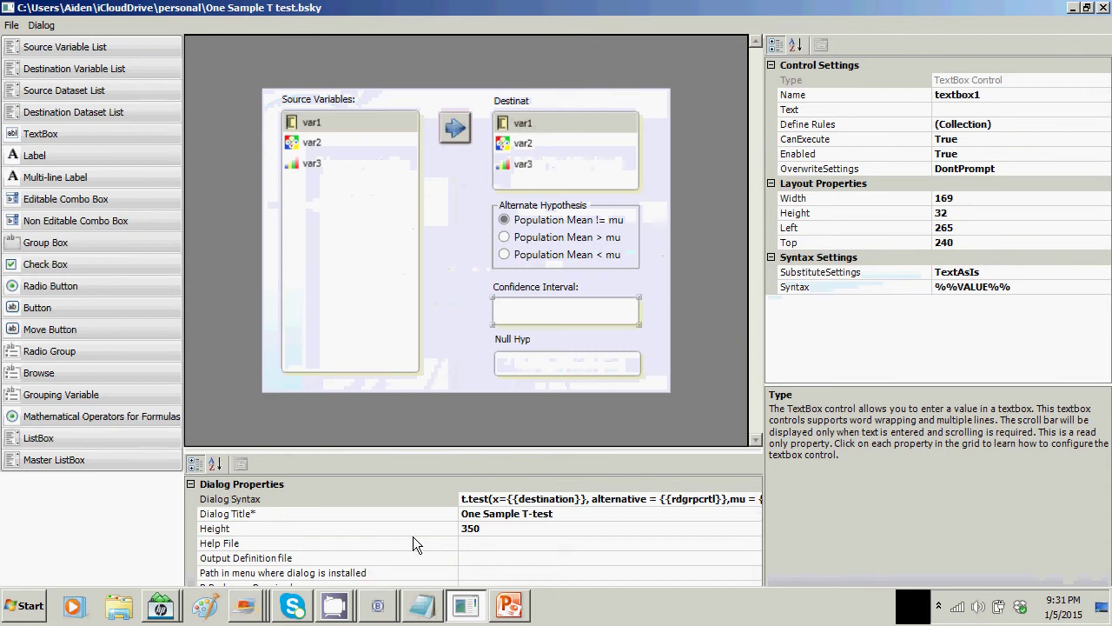
Preview the dialog to check its Help button and close the preview.
left_click(41, 25)
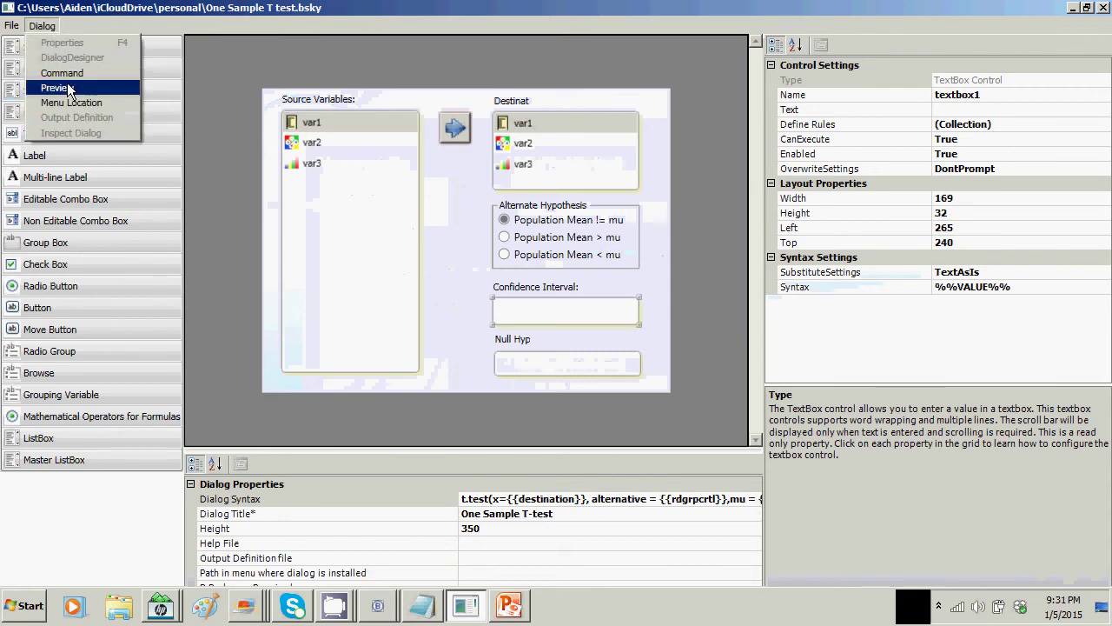
left_click(68, 88)
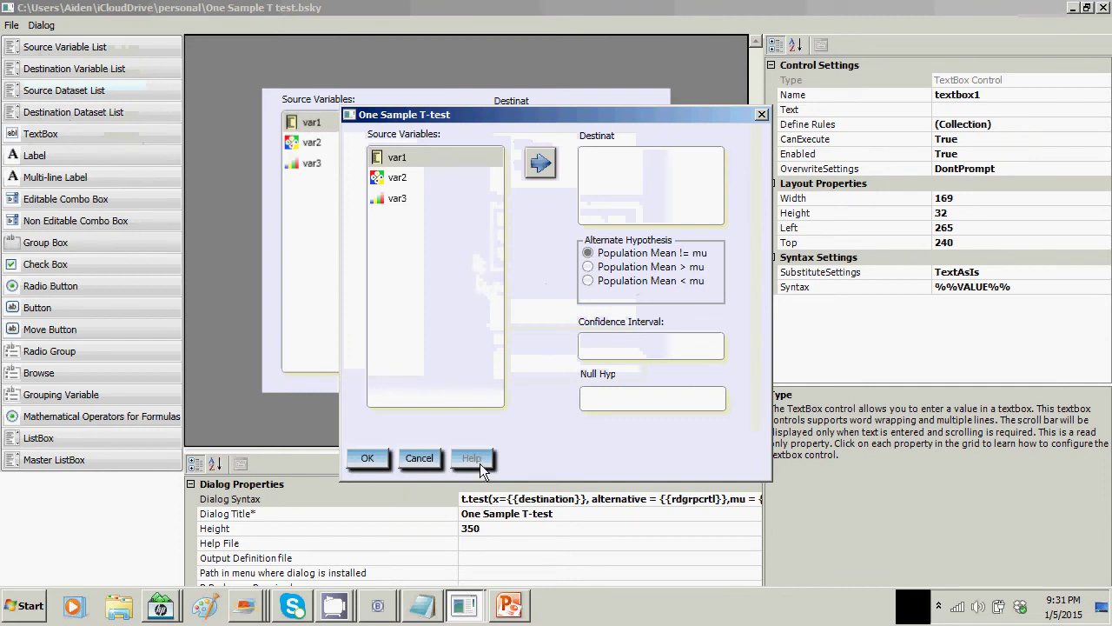
left_click(421, 458)
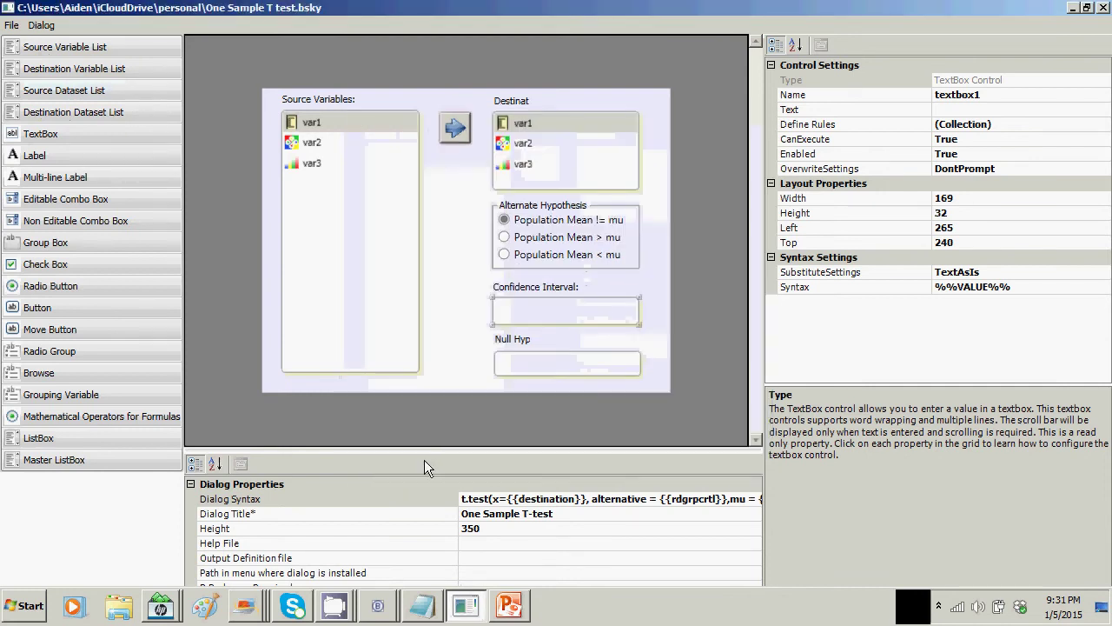
Set the dialog's help file to OneSmHelp from the demo folder inside personal.
left_click(517, 544)
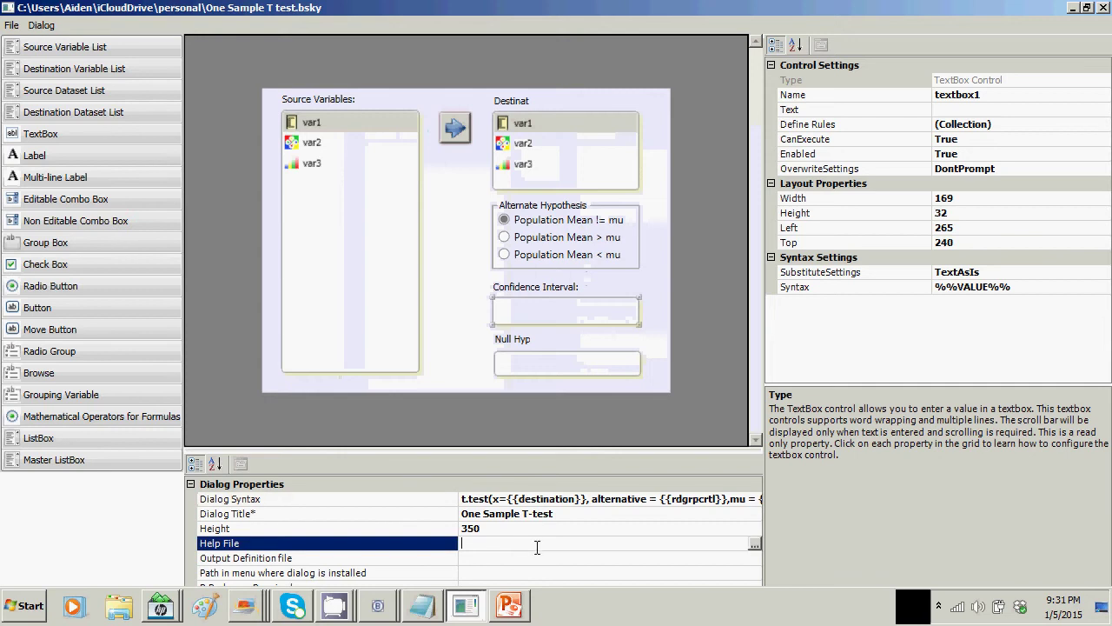
left_click(755, 543)
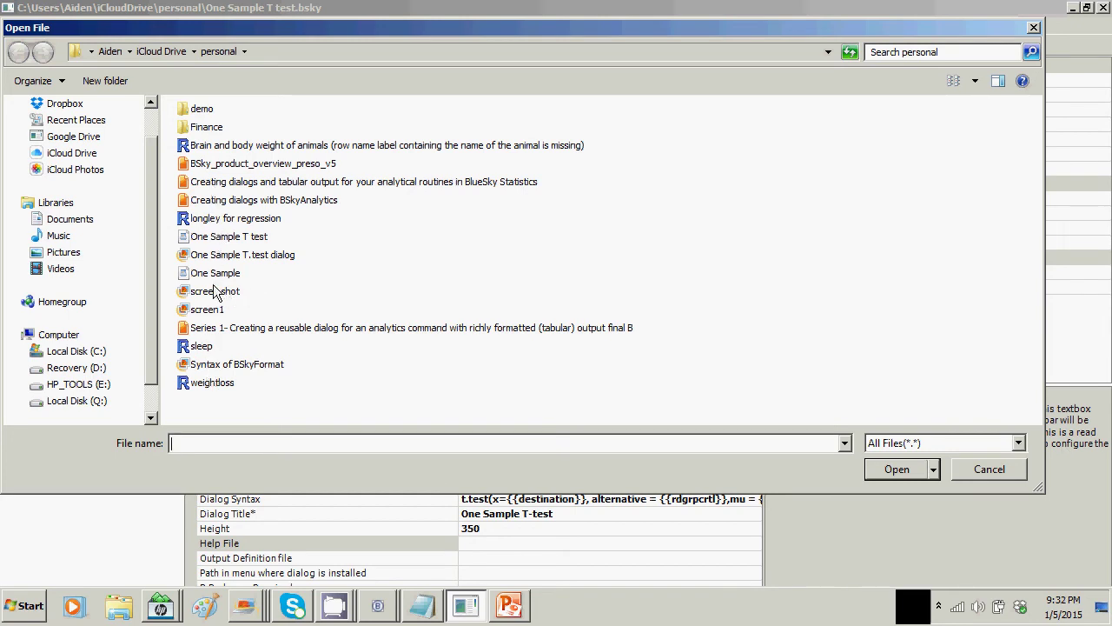
double_click(204, 113)
left_click(216, 132)
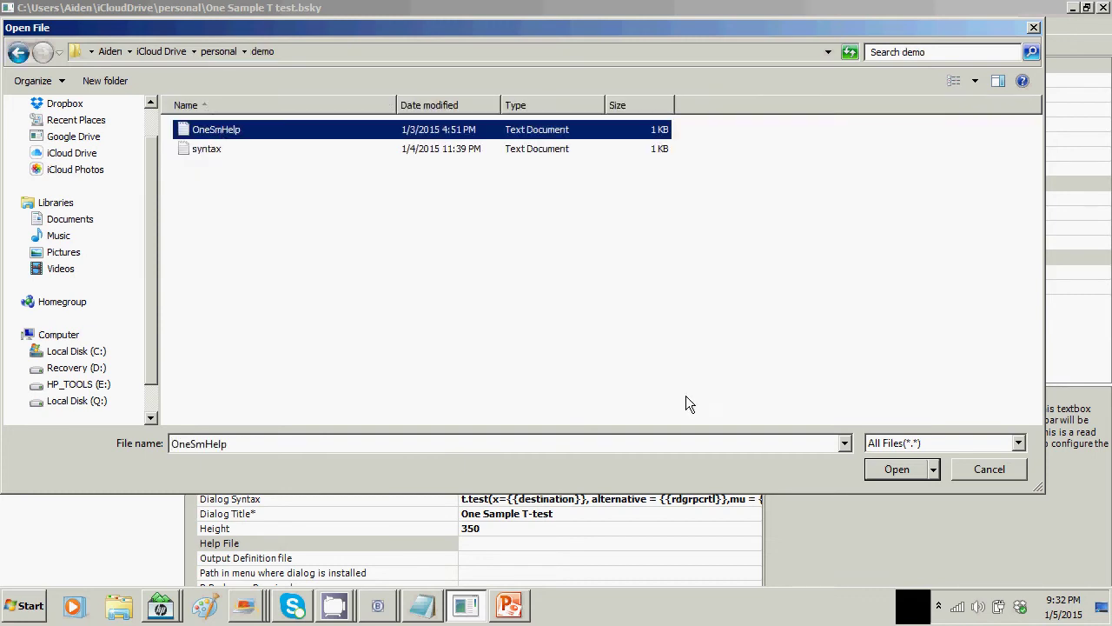
left_click(899, 470)
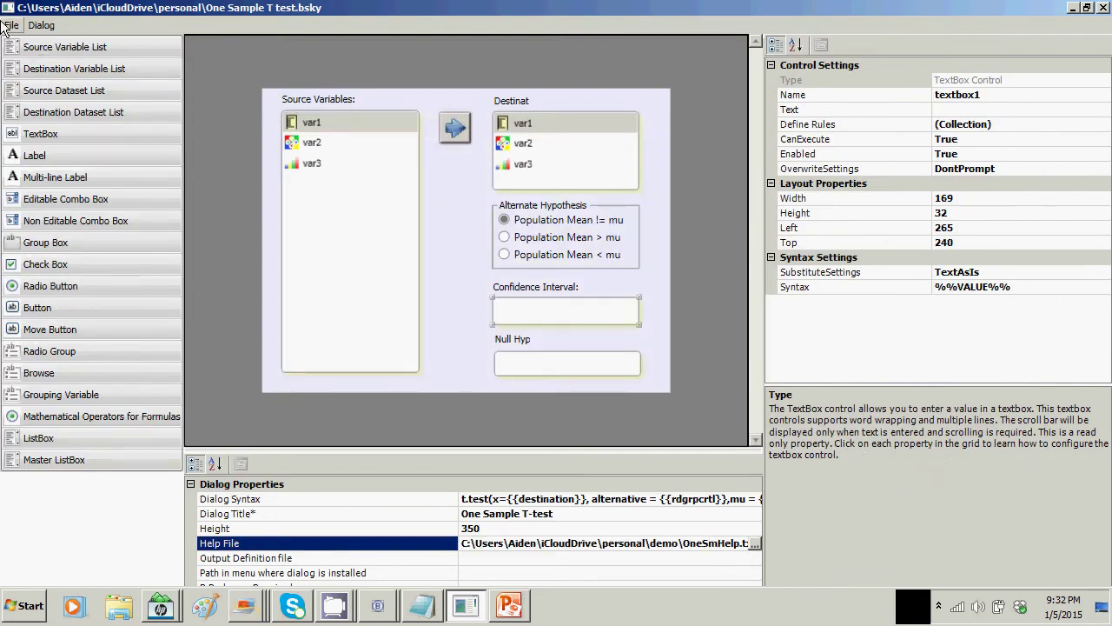
left_click(7, 25)
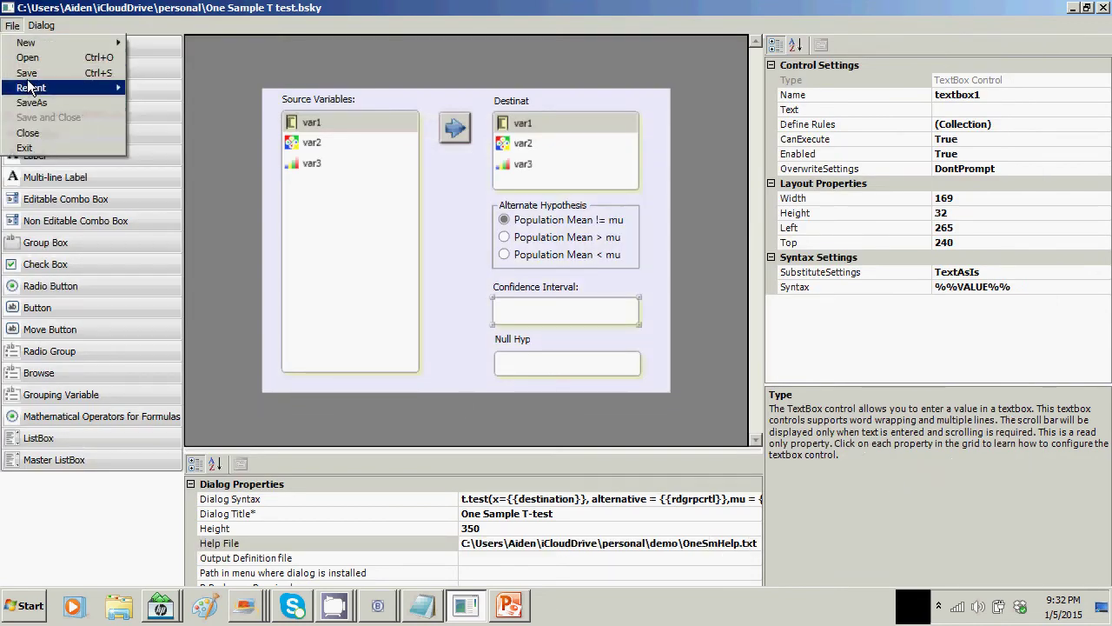
left_click(315, 213)
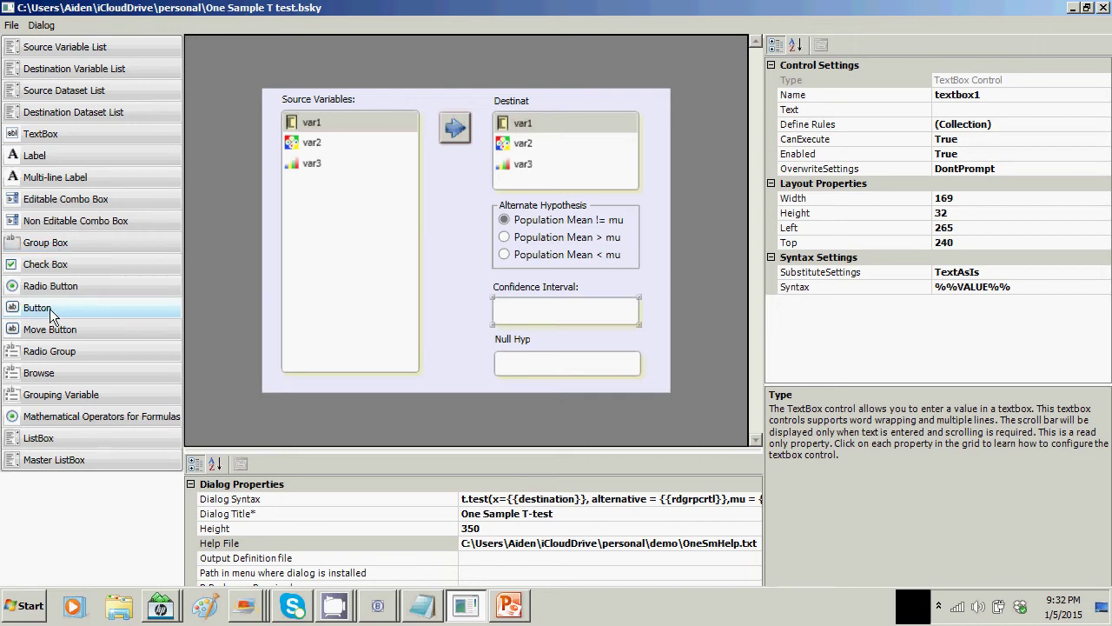
Add a button about 70 by 26 beside the Null Hyp label, with its name and text set to Options.
left_click_drag(49, 315, 263, 214)
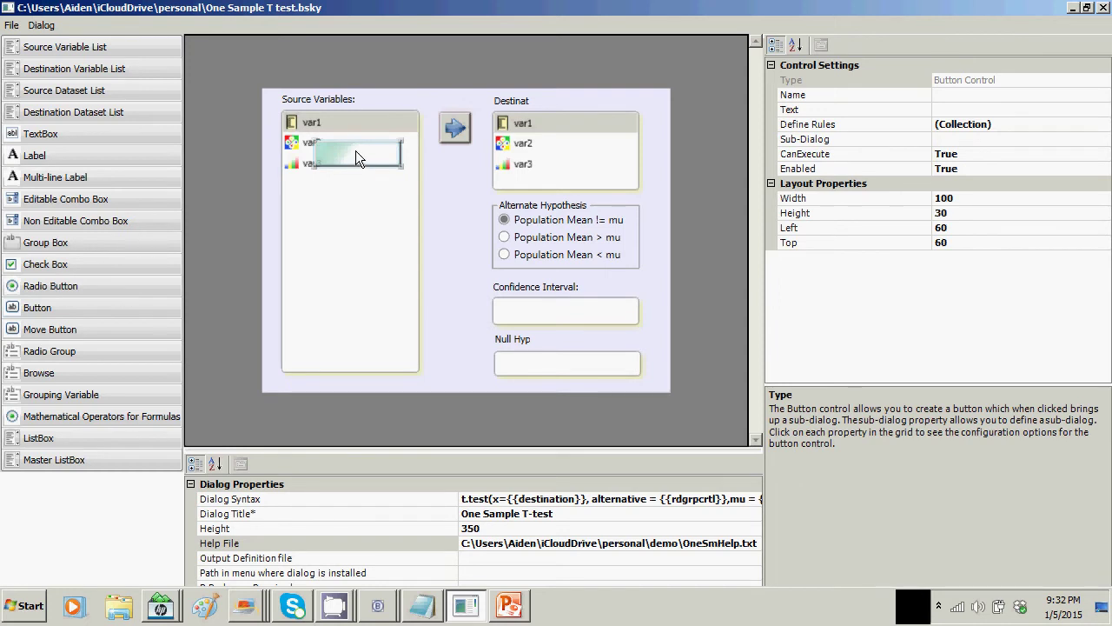
left_click_drag(356, 150, 454, 338)
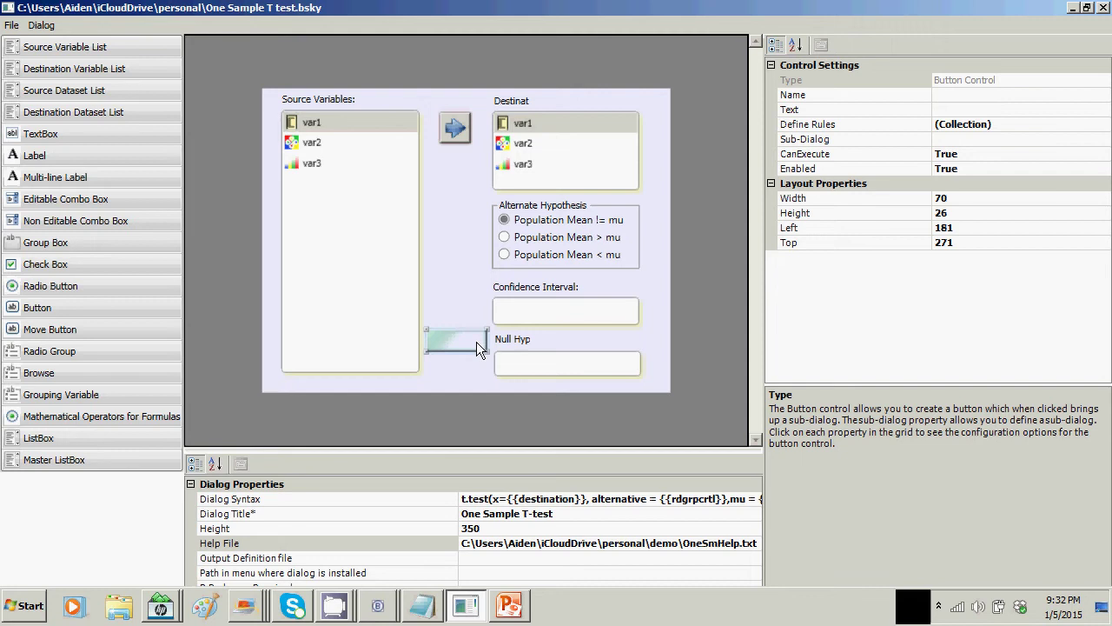
left_click(951, 96)
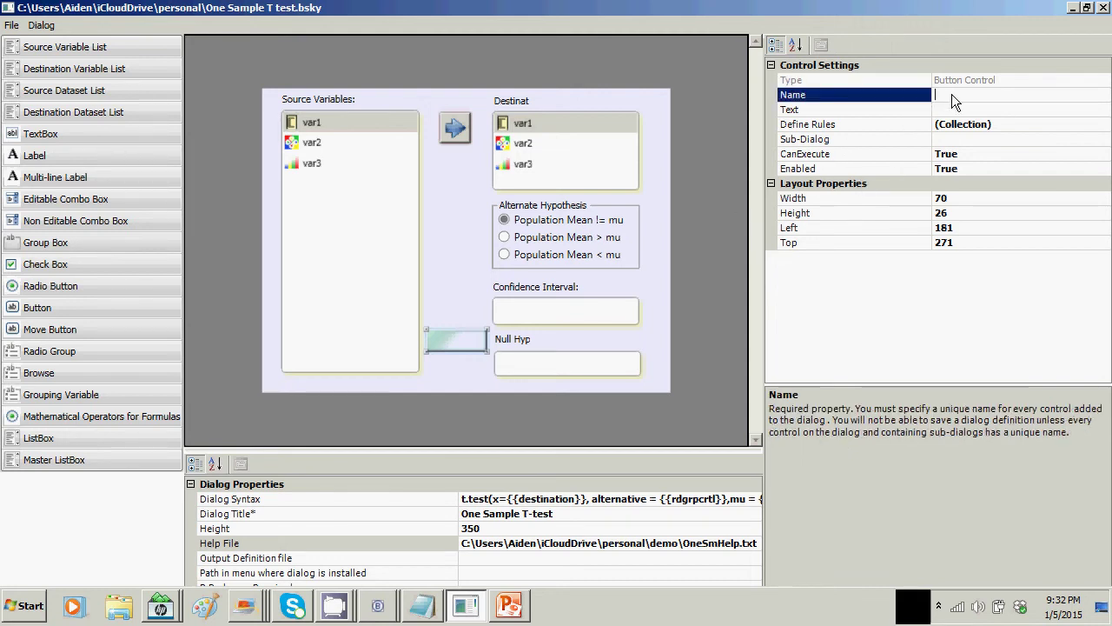
type("Options")
left_click(966, 111)
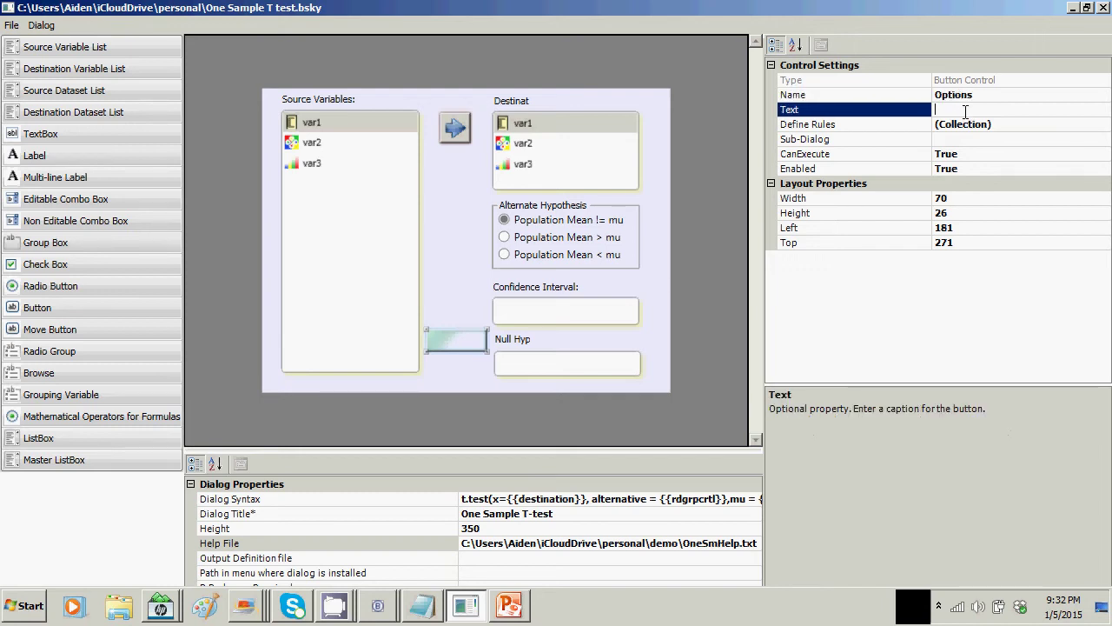
type("Options")
Create a blank sub-dialog for the Options button, then save and close it.
left_click(1011, 139)
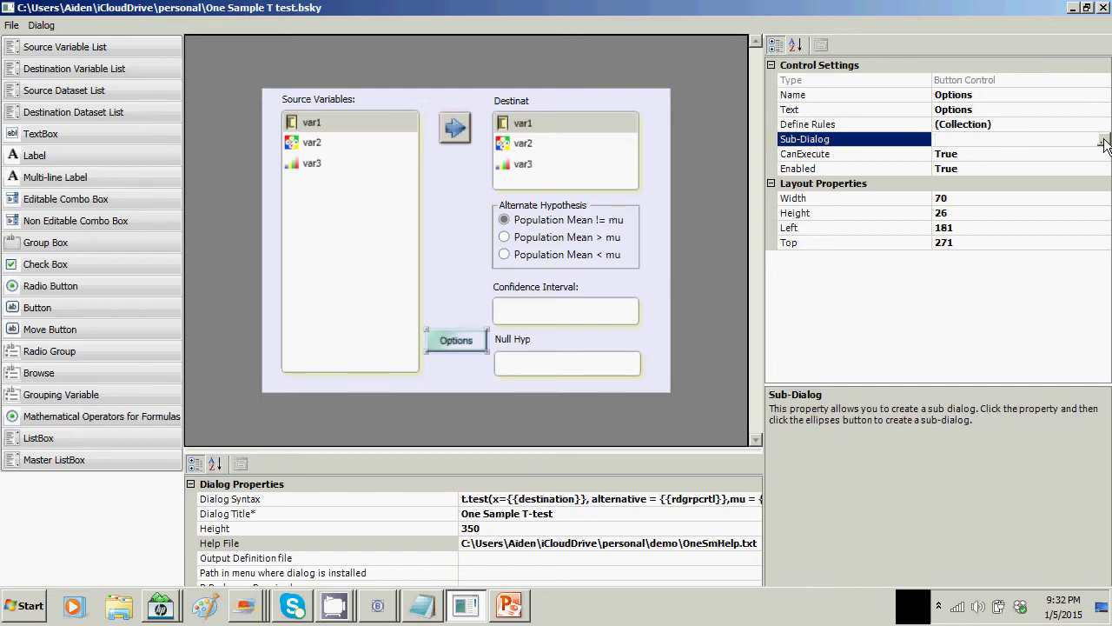
left_click(1102, 140)
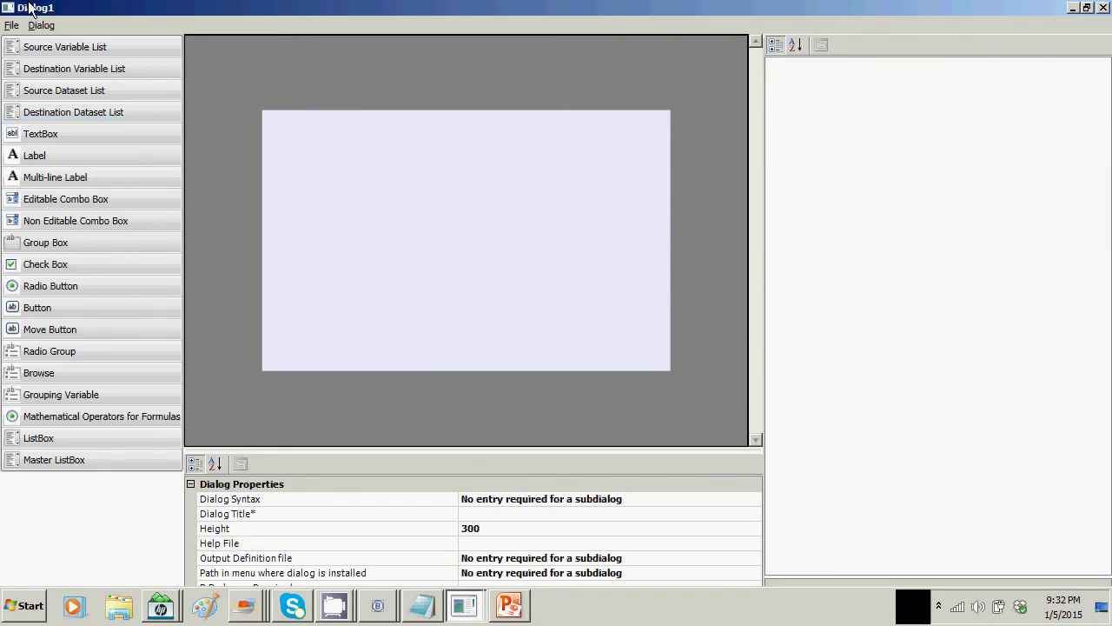
left_click(13, 25)
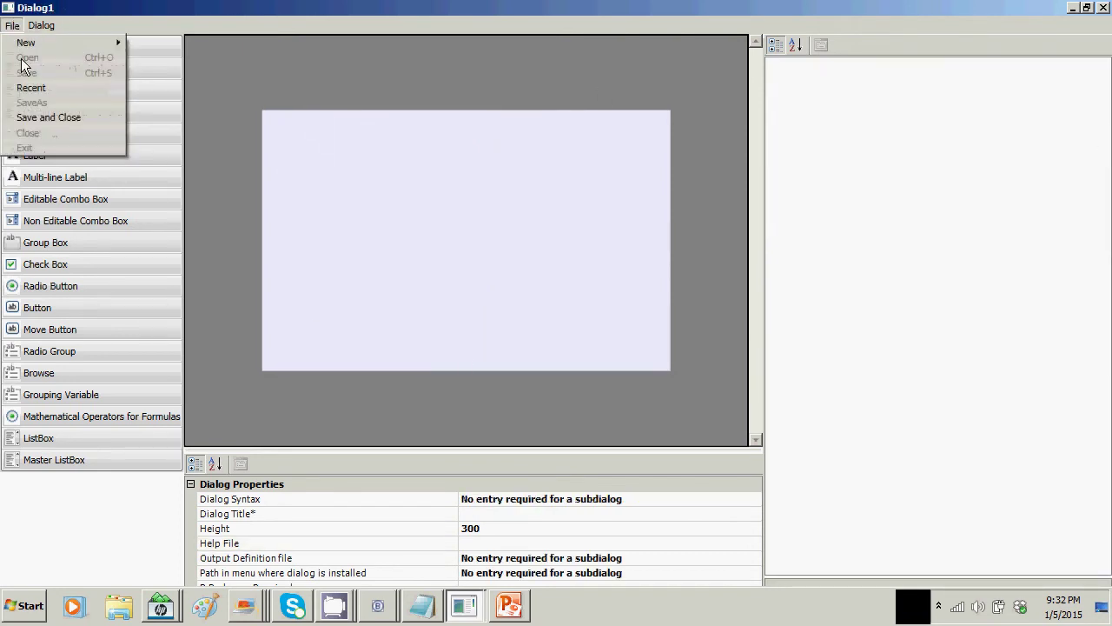
left_click(47, 117)
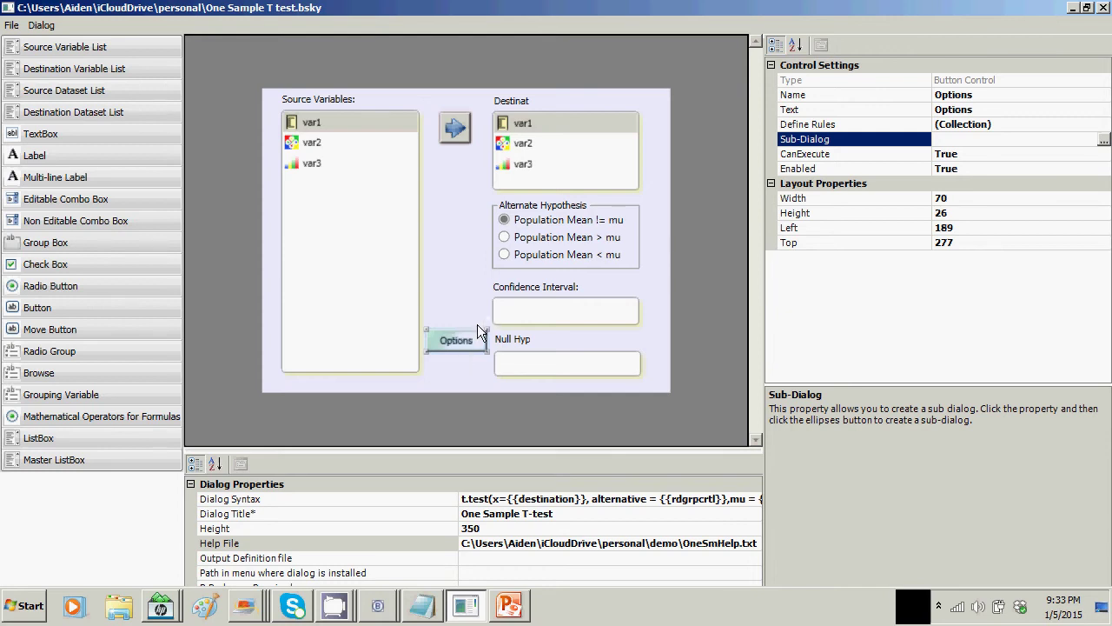
Delete the Options button from the dialog and save the dialog file.
left_click(457, 341)
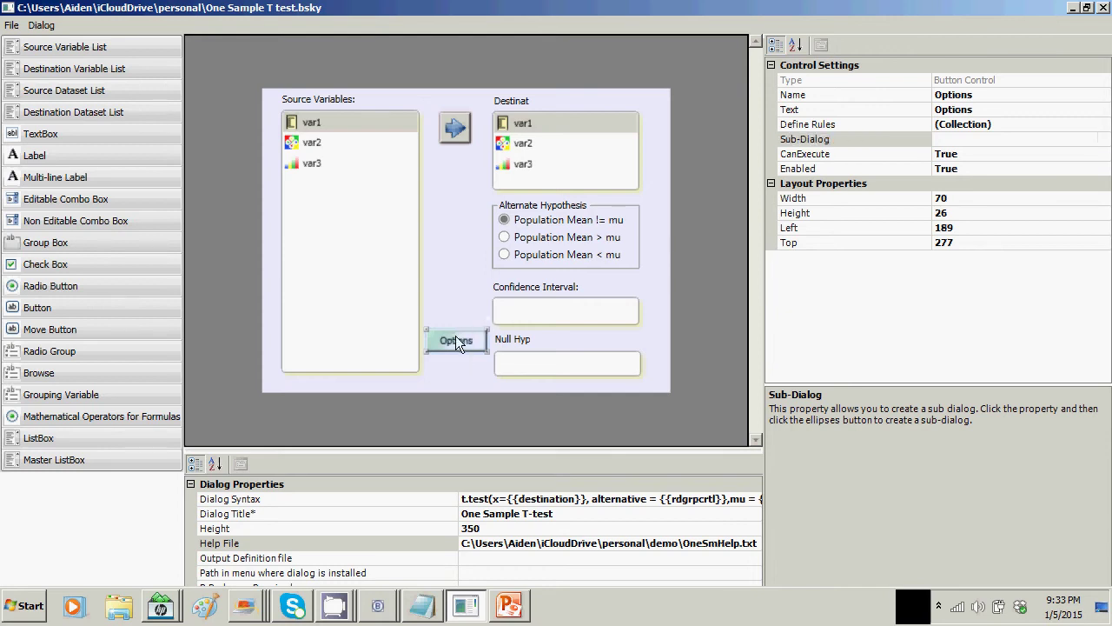
key("Delete")
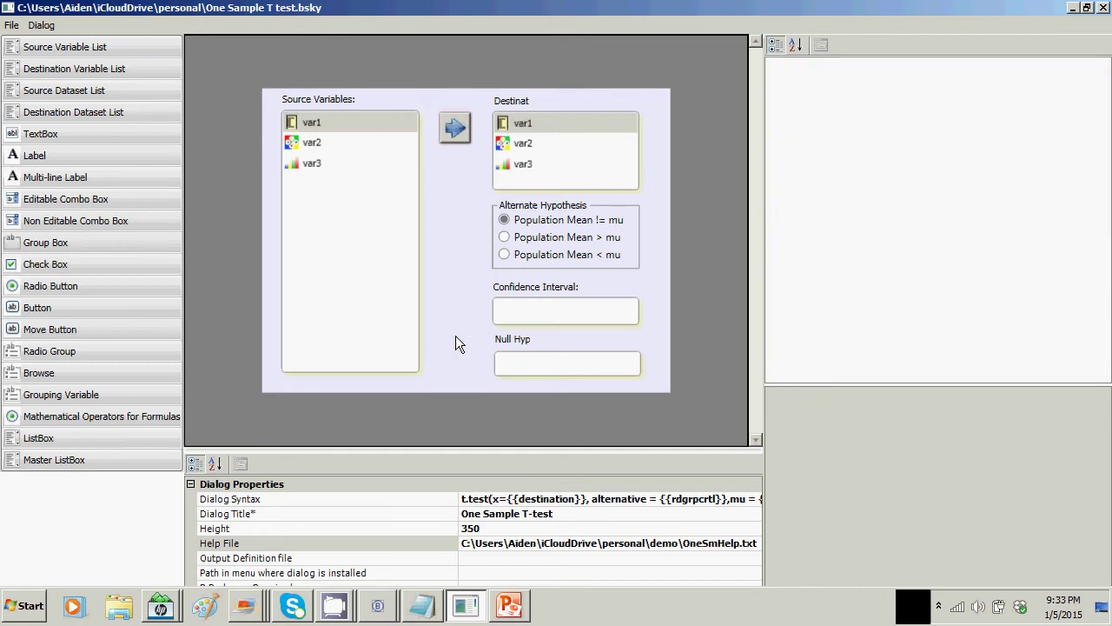
left_click(12, 25)
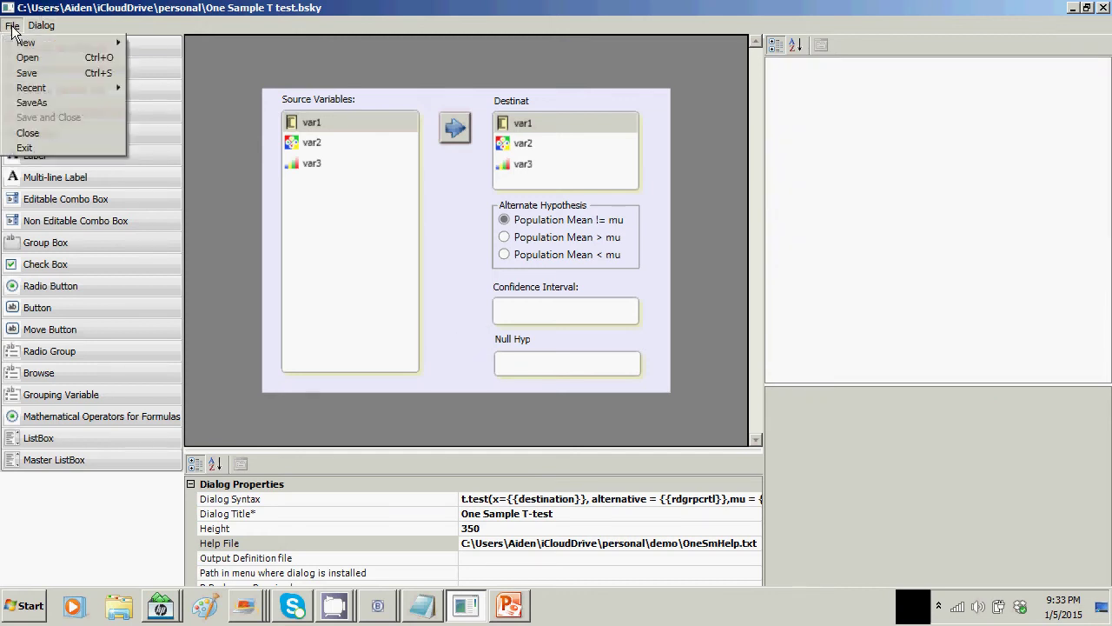
left_click(26, 74)
Switch to PowerPoint and advance to the "Step3: Configure the dialog" slide.
key("alt+Tab")
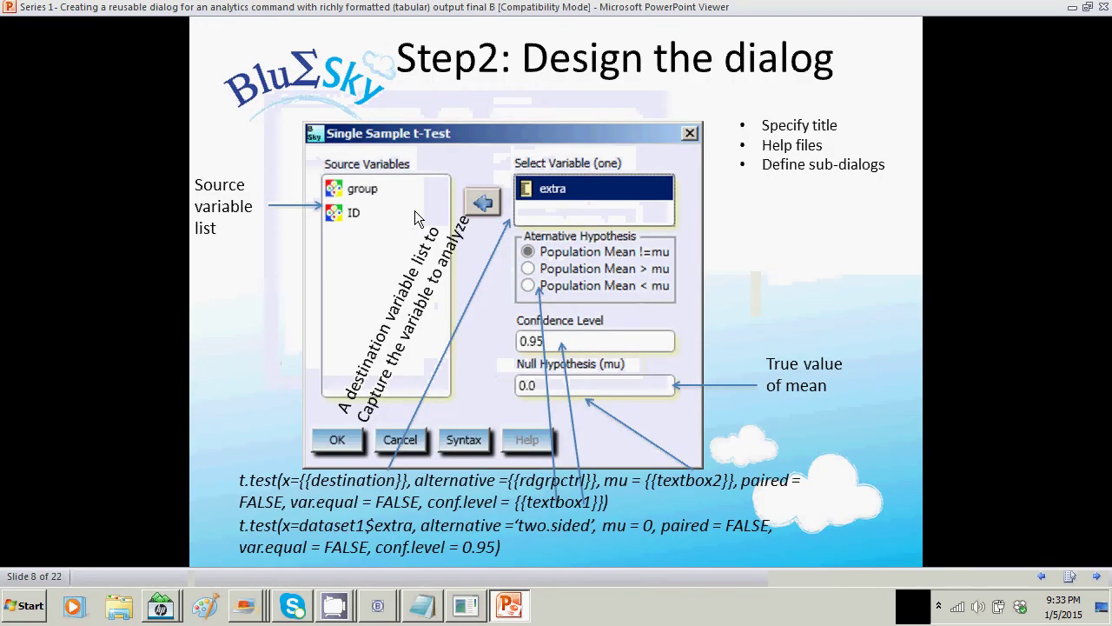
left_click(414, 216)
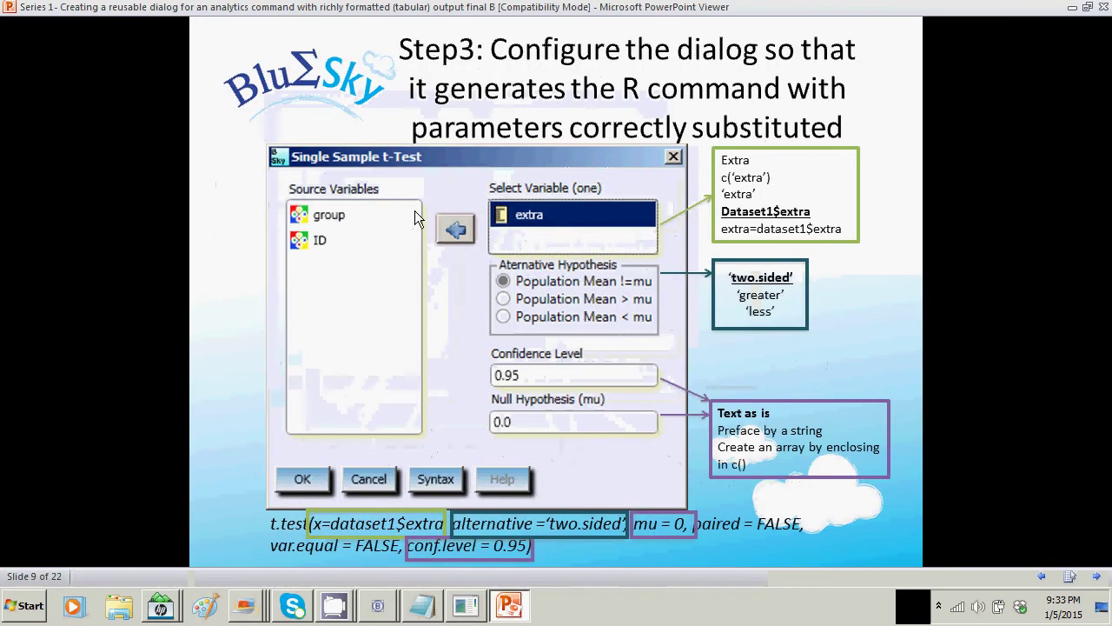
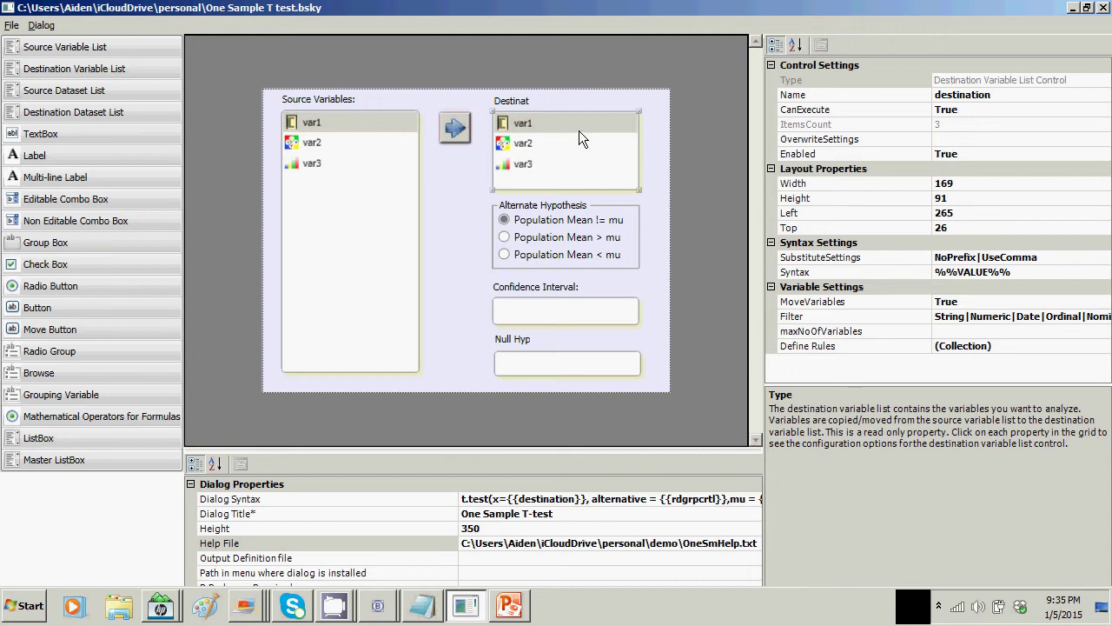
Limit the destination variable list to a maximum of 1 variable.
left_click(963, 334)
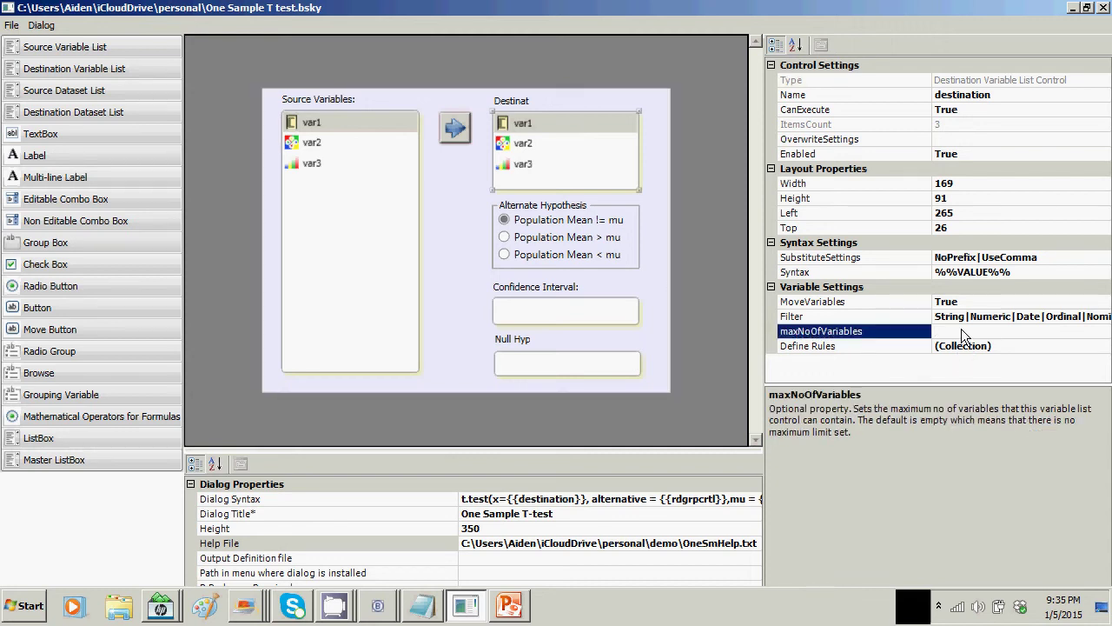
type("1")
left_click(986, 334)
Set the destination list's substitution settings to prefix each variable by the dataset name followed by $.
left_click(1073, 258)
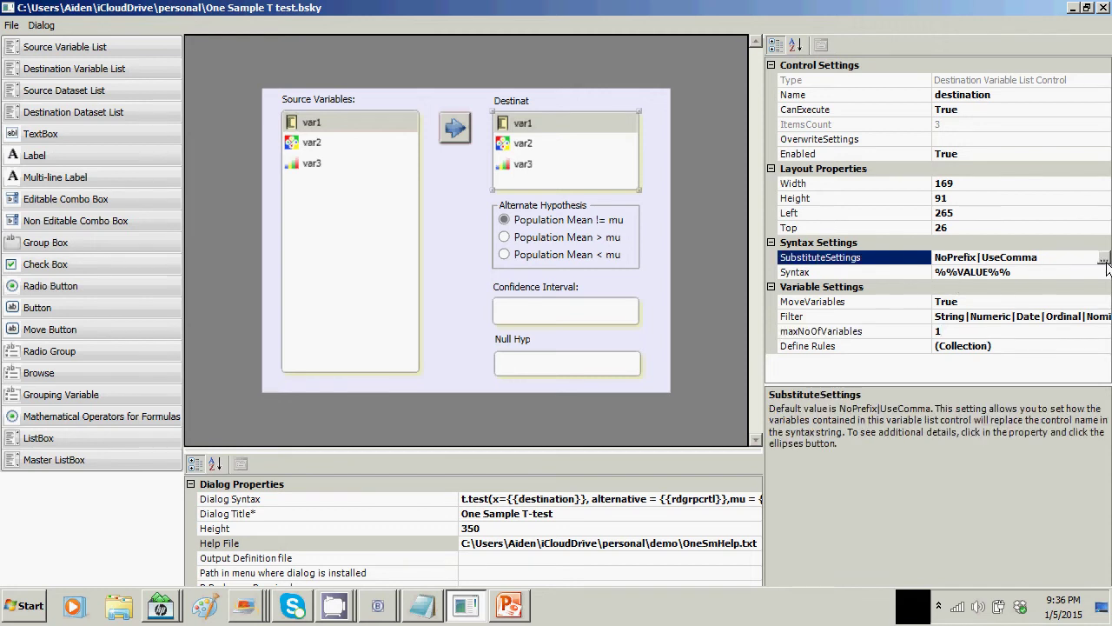
left_click(1103, 259)
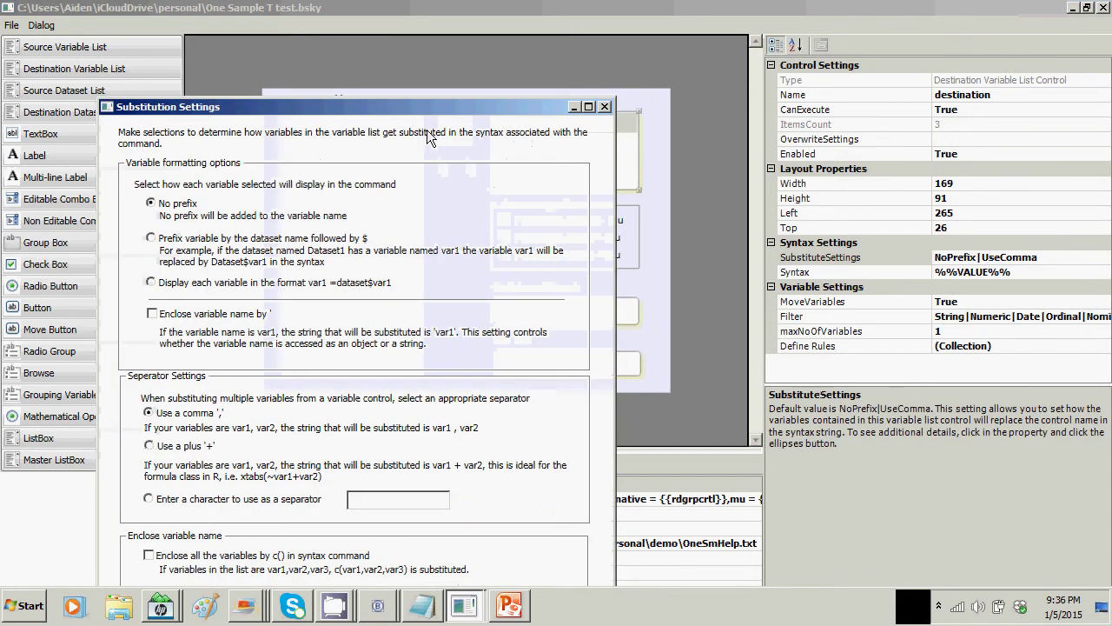
left_click_drag(427, 106, 739, 59)
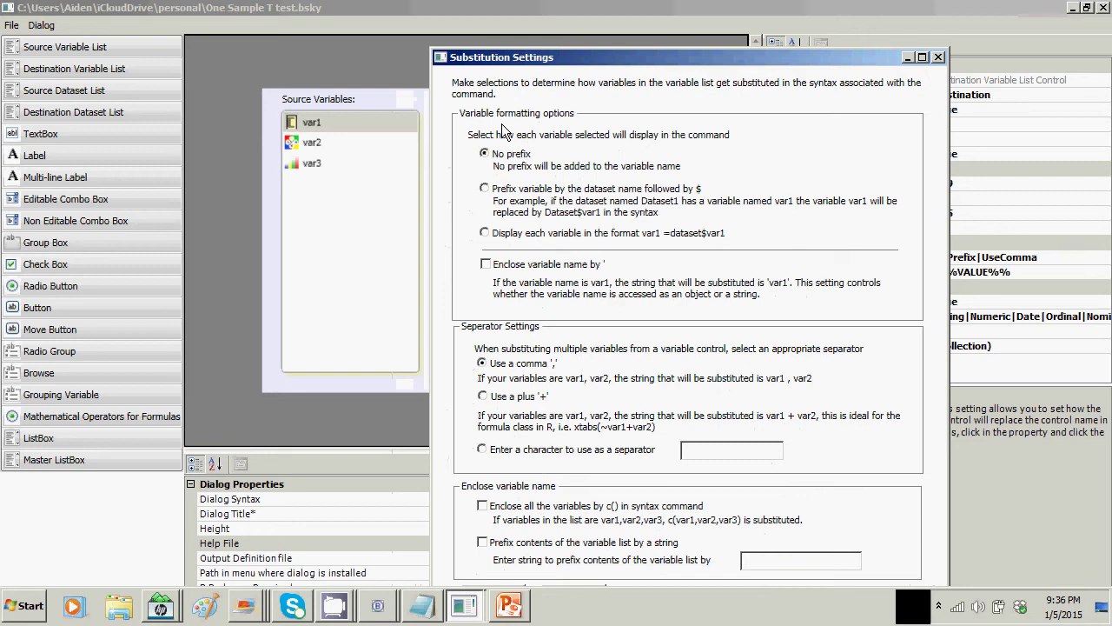
left_click(484, 187)
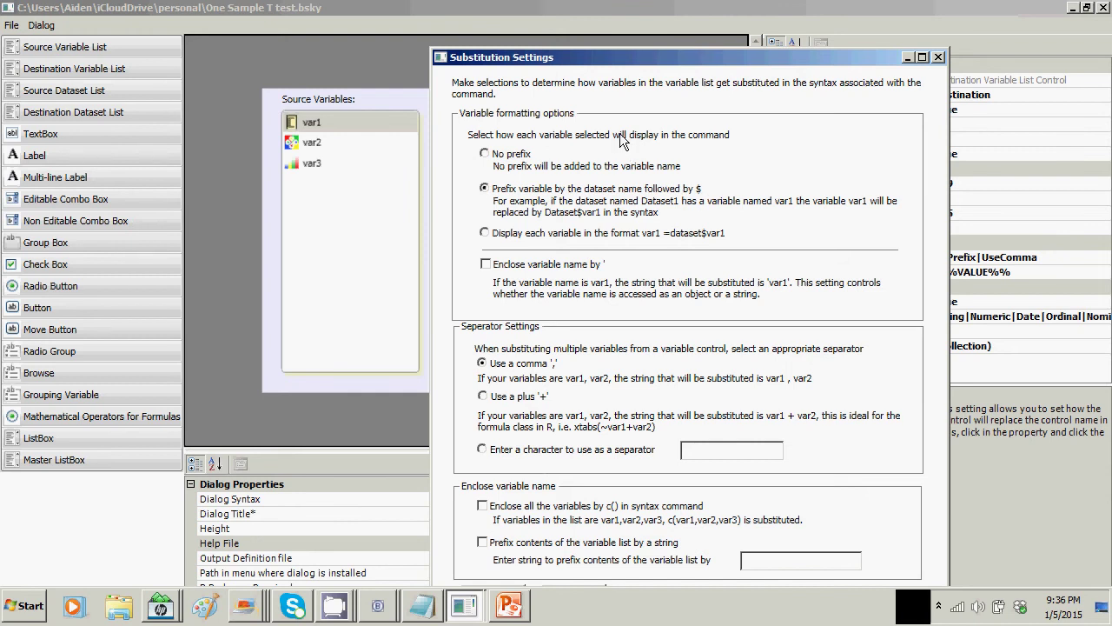
double_click(623, 56)
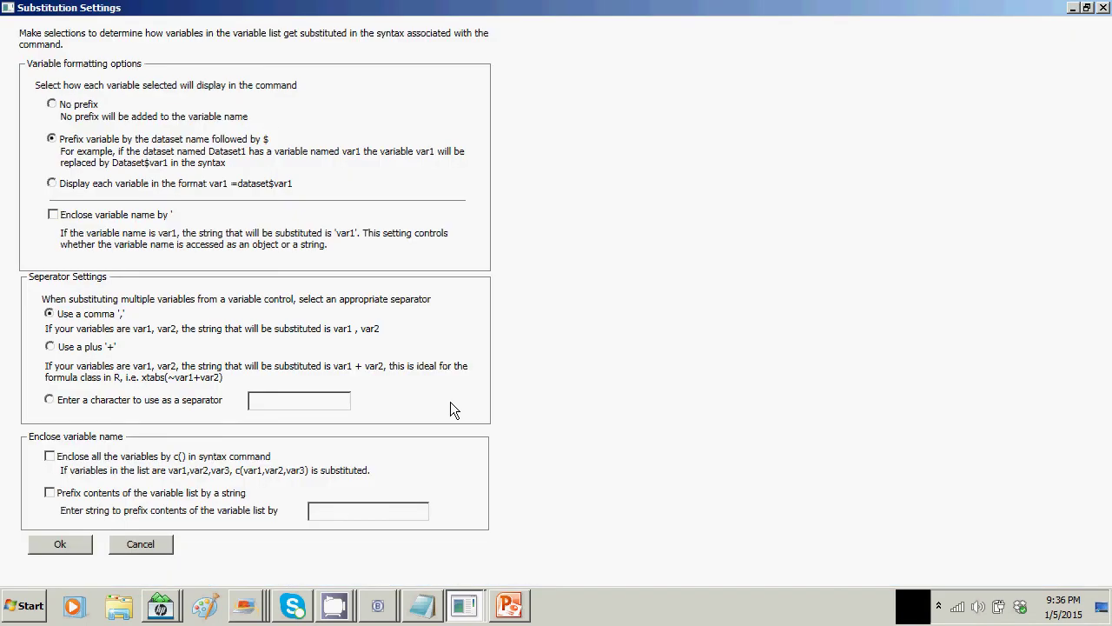
left_click(54, 549)
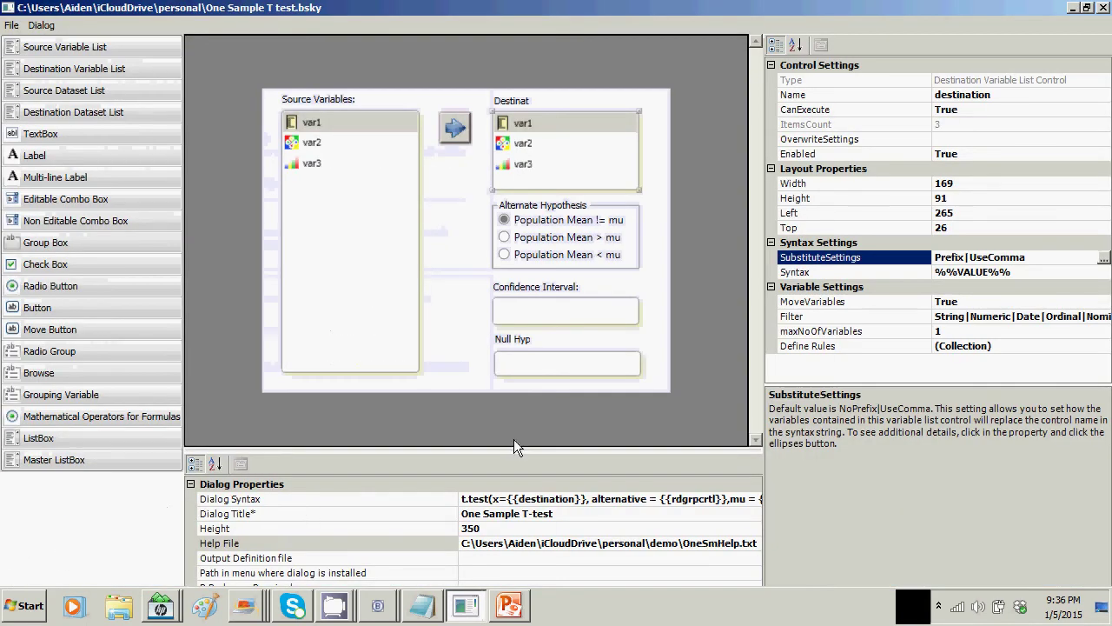
Replace the syntax of the "Population Mean != mu" radio button with two.sided.
left_click(565, 225)
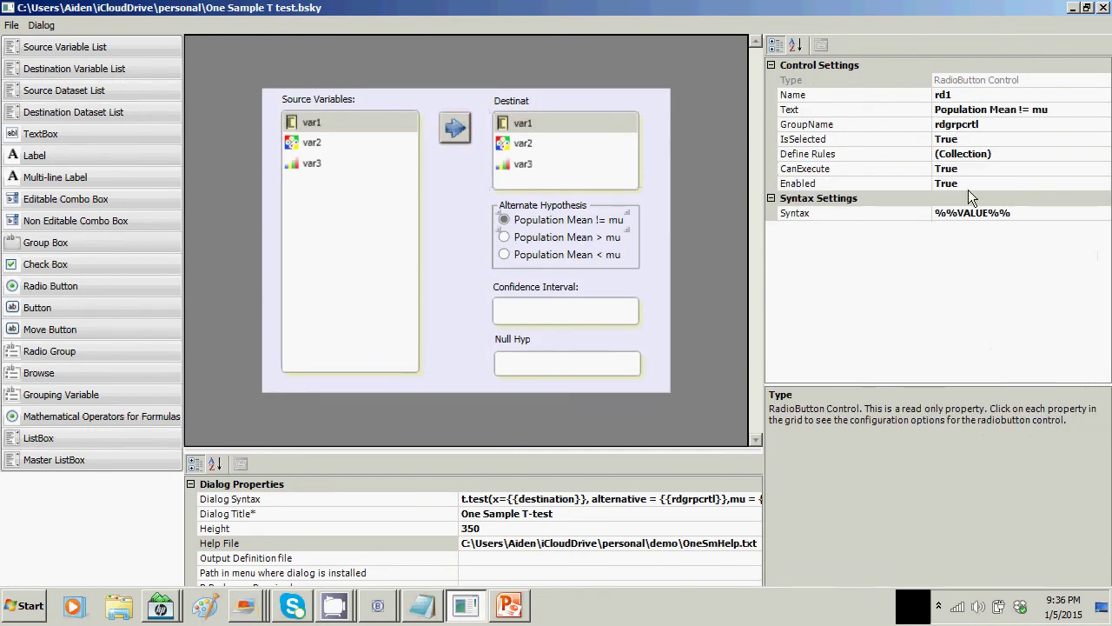
left_click(1024, 212)
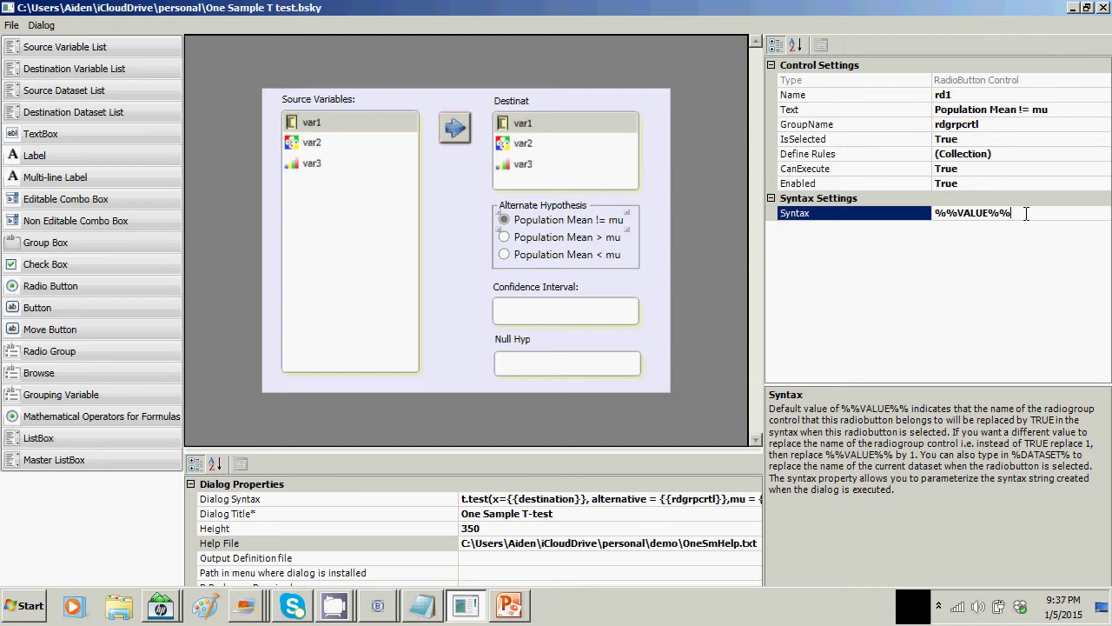
key("BackSpace")
key("BackSpace")
key("BackSpace")
key("BackSpace")
key("BackSpace")
key("BackSpace")
key("BackSpace")
key("BackSpace")
key("BackSpace")
type("two.sided")
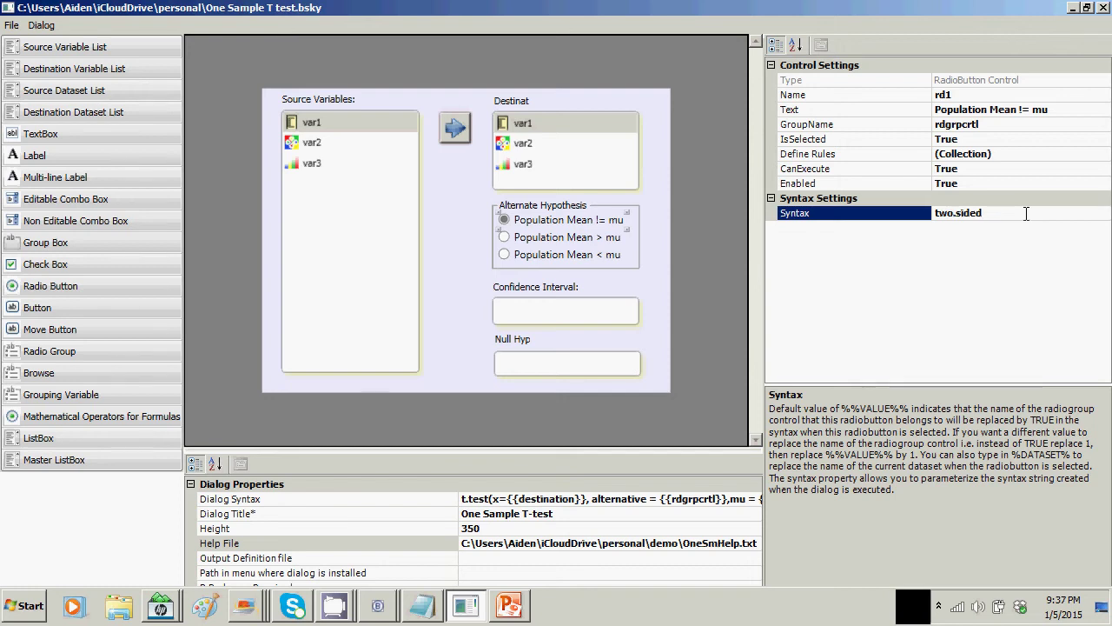
key("Return")
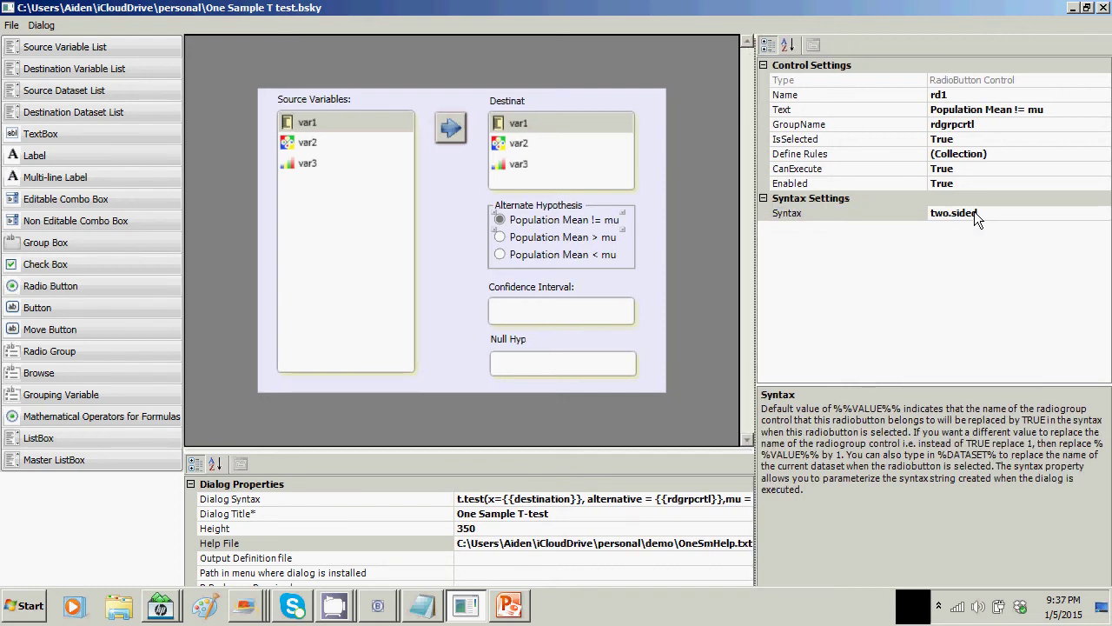
Enclose the two.sided syntax value of the "Population Mean != mu" radio button in single quotes.
left_click(988, 212)
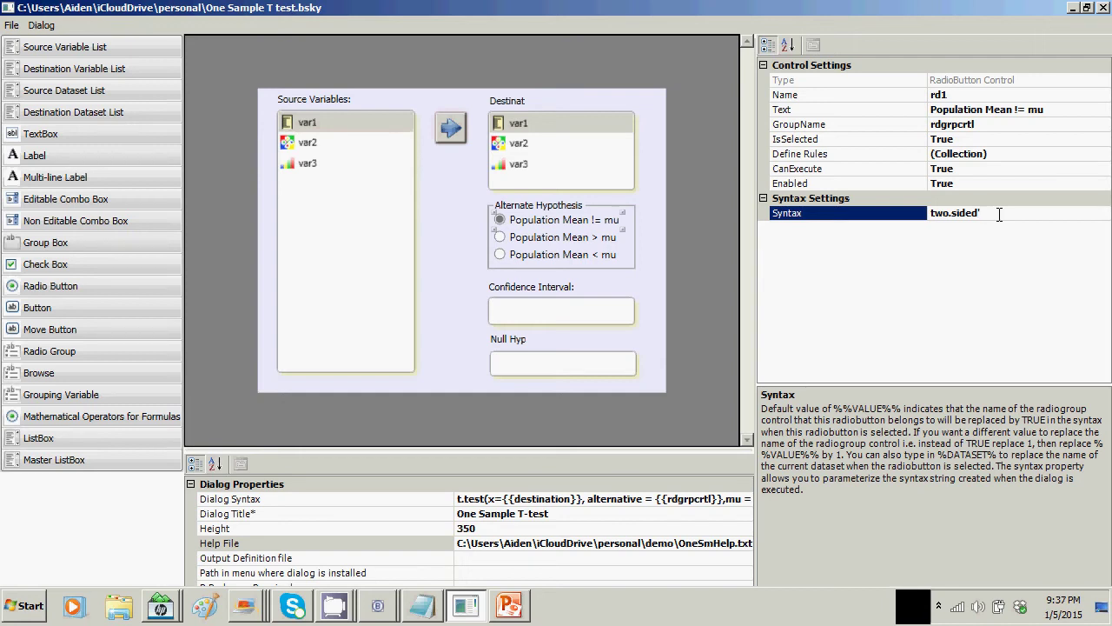
key("Return")
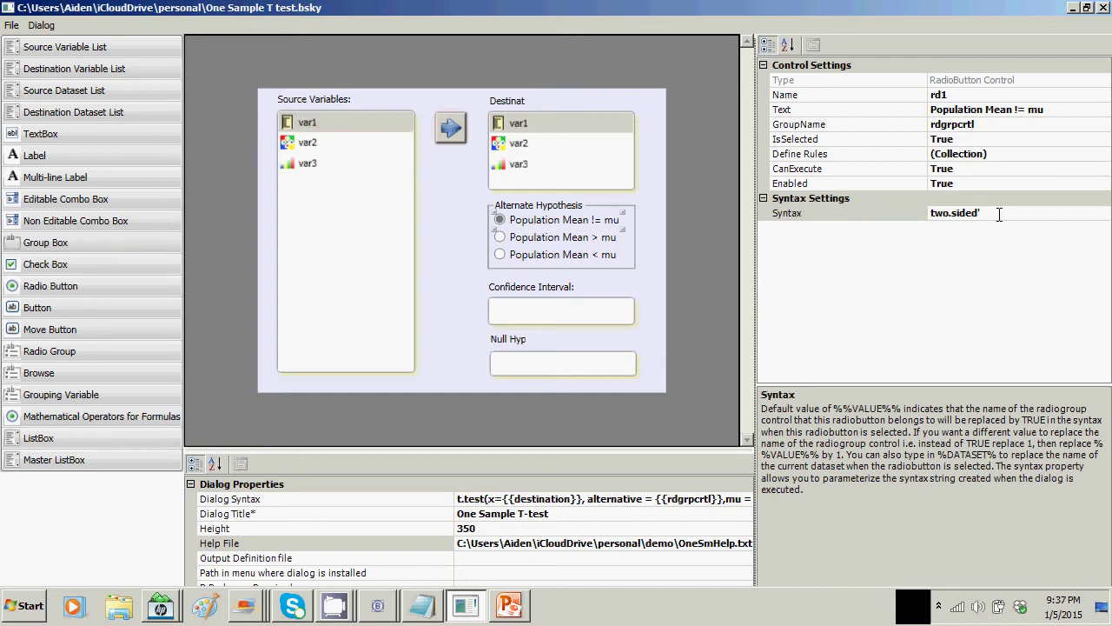
left_click(931, 213)
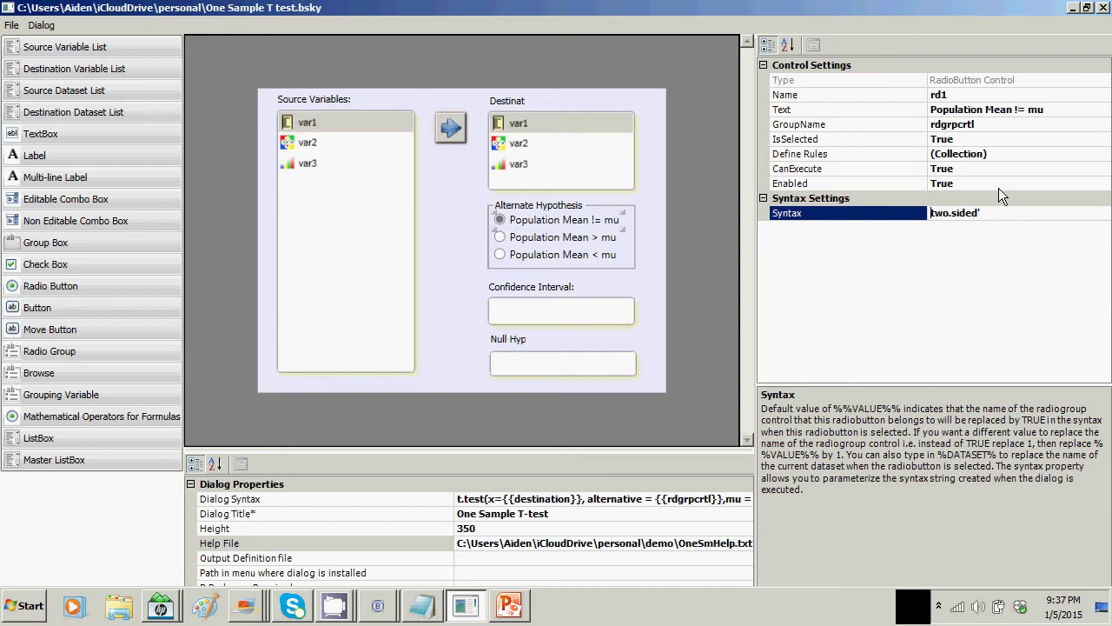
type("'")
Replace the syntax of the "Population Mean > mu" radio button with greater.
left_click(573, 237)
left_click(1033, 213)
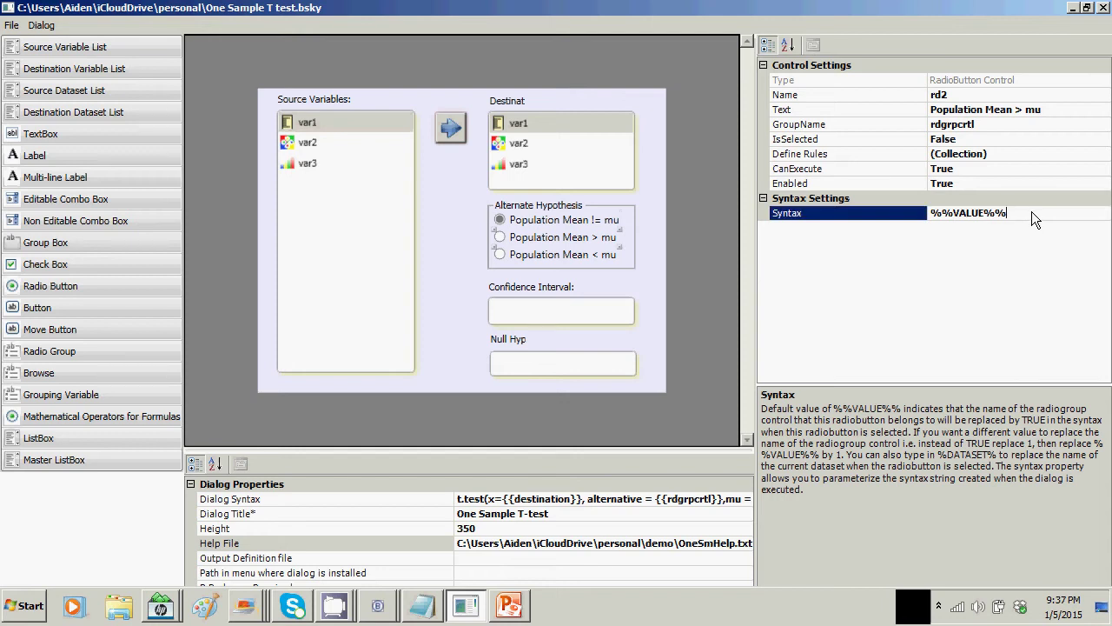
key("BackSpace")
key("BackSpace")
key("BackSpace")
key("BackSpace")
key("BackSpace")
key("BackSpace")
key("BackSpace")
key("BackSpace")
key("BackSpace")
type("greater")
Replace the syntax of the "Population Mean < mu" radio button with less.
left_click(562, 261)
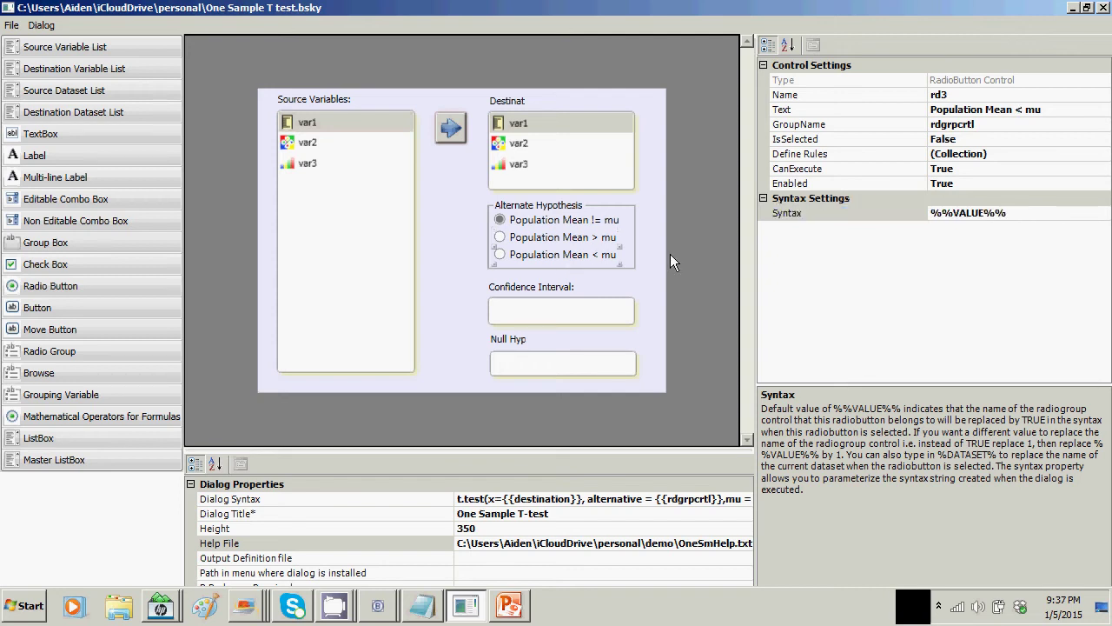
left_click(1033, 213)
key("BackSpace")
key("BackSpace")
key("BackSpace")
key("BackSpace")
key("BackSpace")
key("BackSpace")
key("BackSpace")
key("BackSpace")
key("BackSpace")
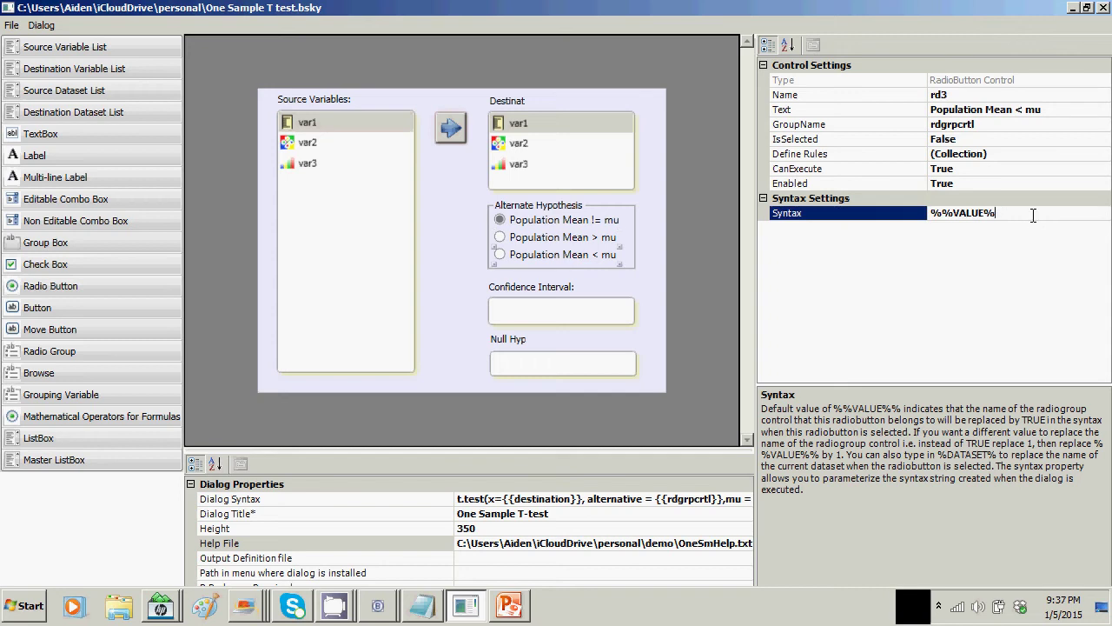
type("less")
Check the syntax values of the three Alternate Hypothesis radio buttons against one another.
left_click(556, 221)
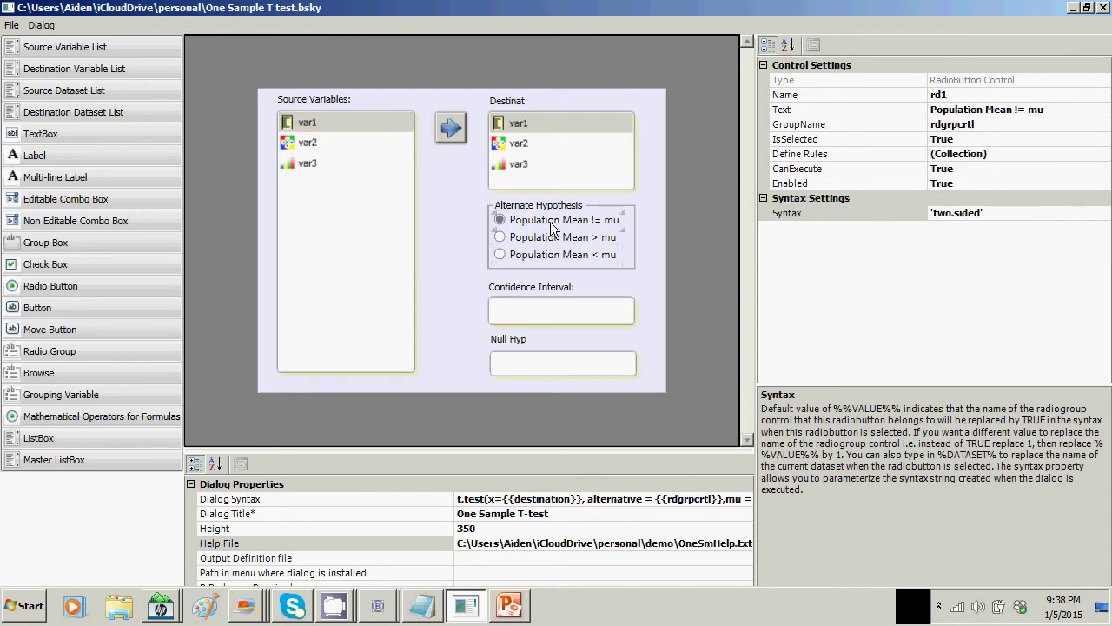
left_click(548, 239)
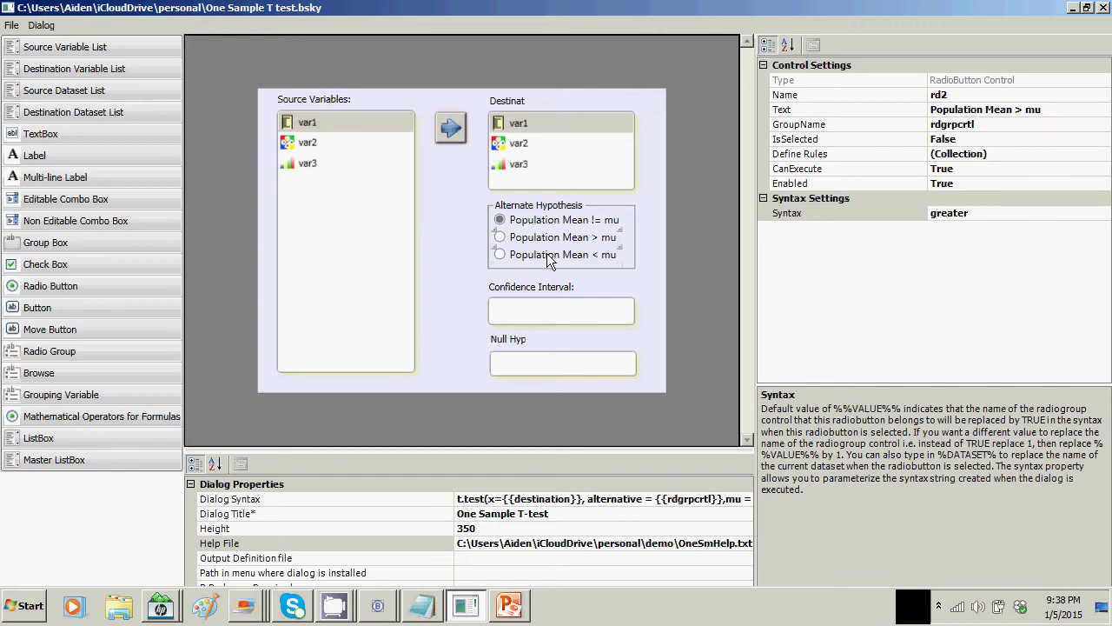
left_click(549, 259)
left_click(569, 240)
left_click(969, 210)
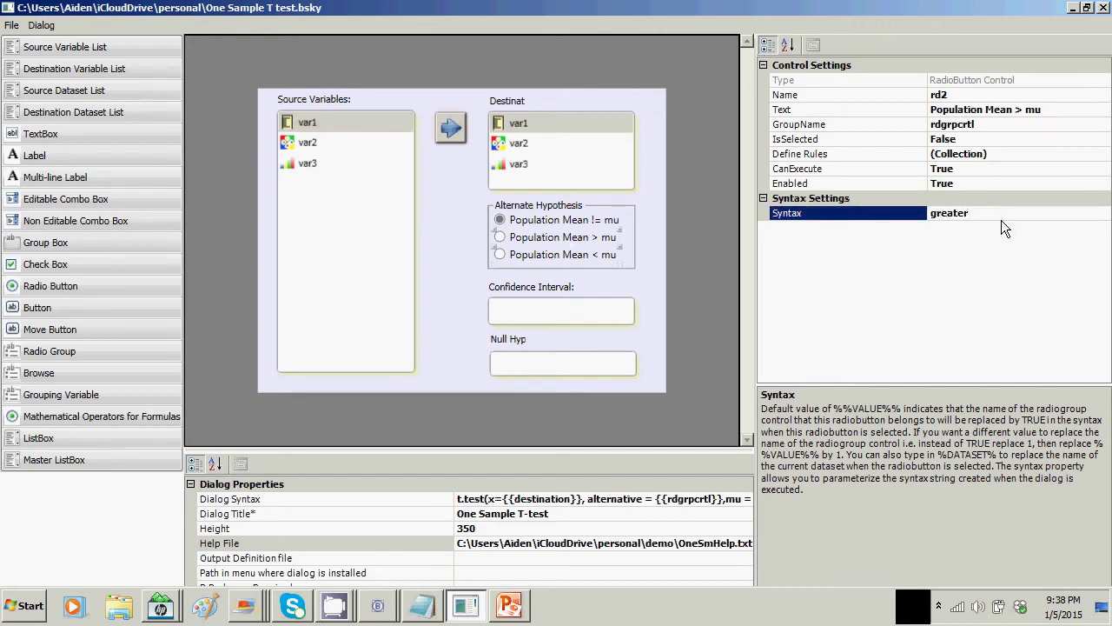
left_click(565, 222)
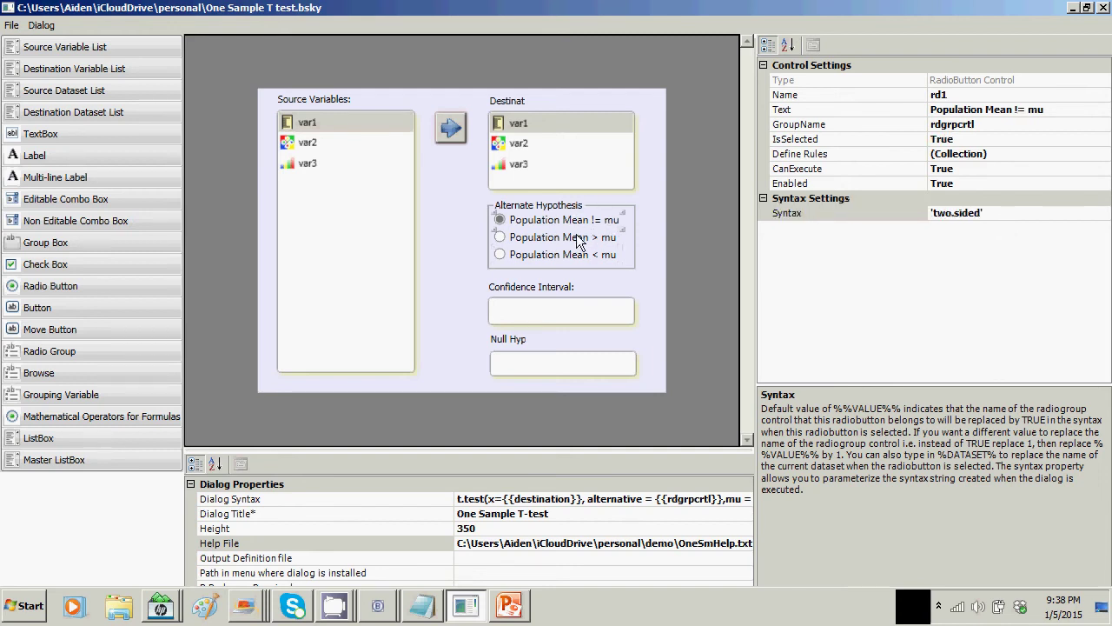
Enclose the syntax values of the "Population Mean > mu" and "Population Mean < mu" radio buttons in single quotes.
left_click(579, 236)
left_click(975, 213)
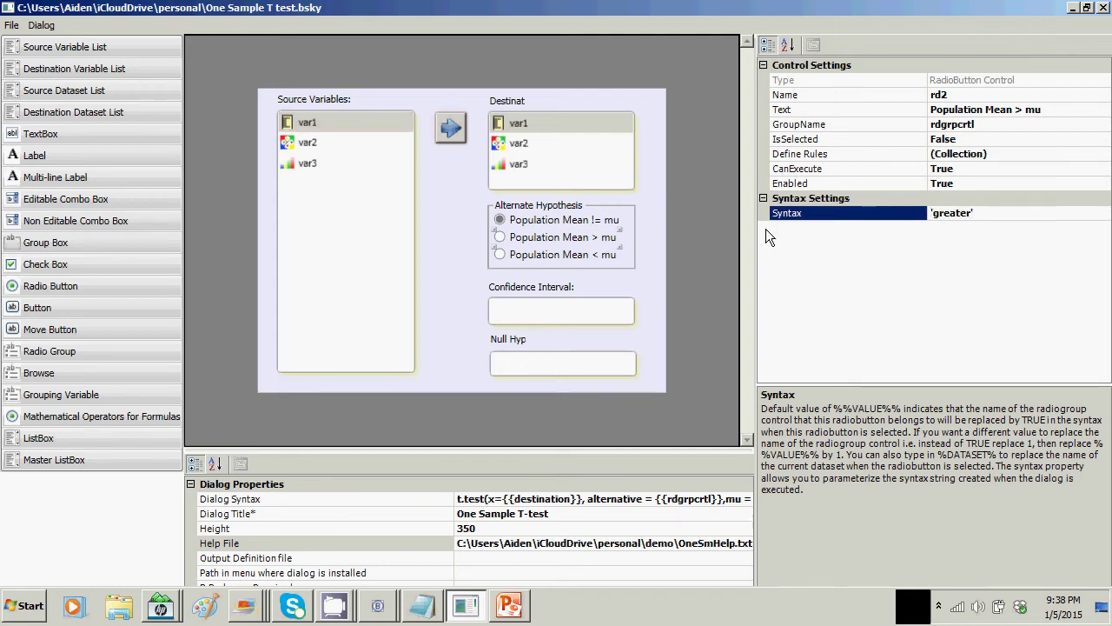
left_click(574, 261)
left_click(972, 215)
key("Home")
type("'")
Set the default text of the Confidence Interval text box to 0.95.
left_click(533, 306)
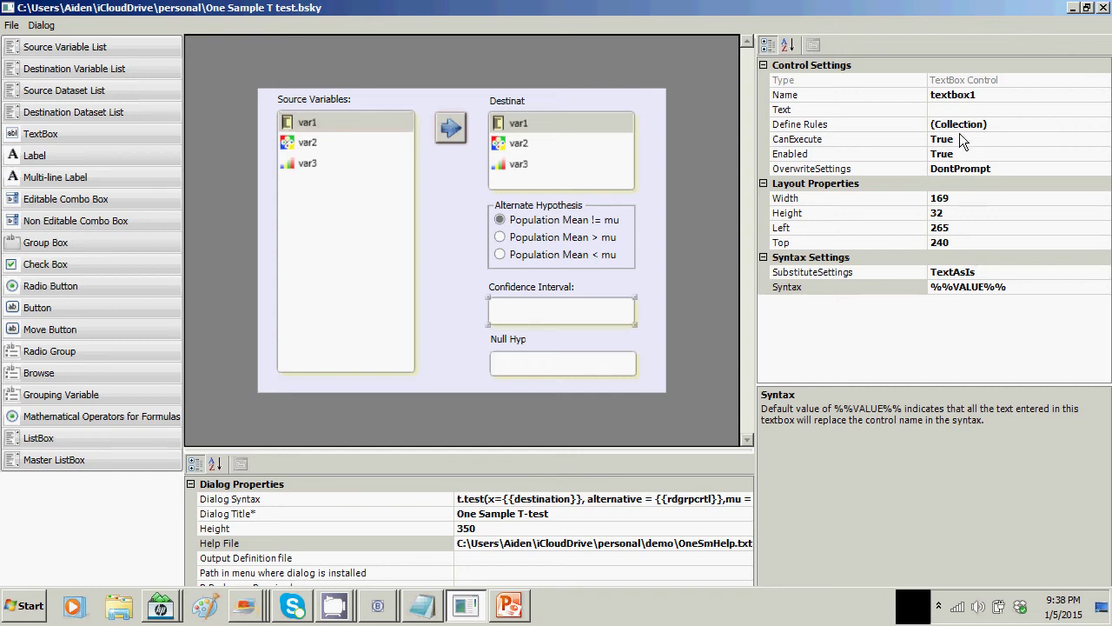
left_click(958, 111)
type("0.")
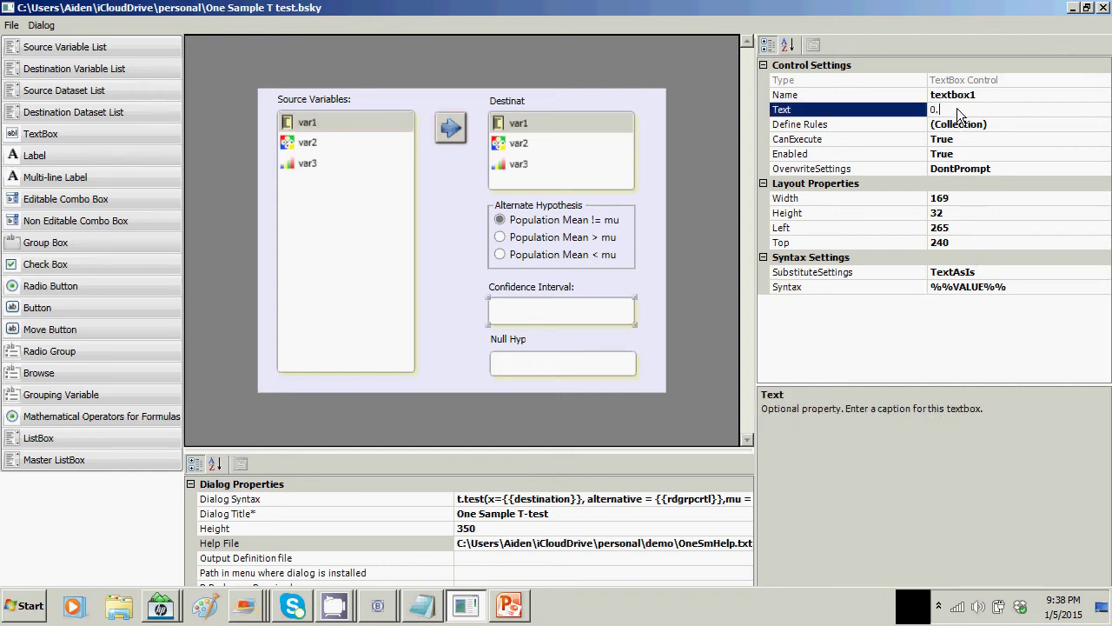
type("95")
left_click(977, 154)
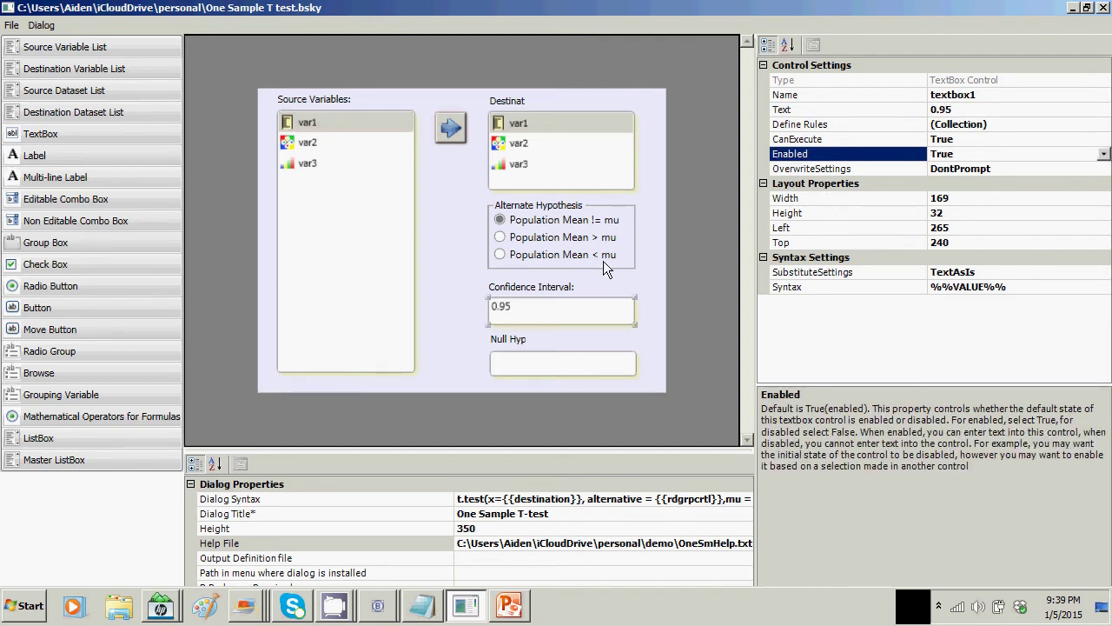
Widen the truncated Null Hypothesis label to fit its full caption and set the text box below it to 0.
left_click(514, 340)
left_click_drag(525, 349, 567, 348)
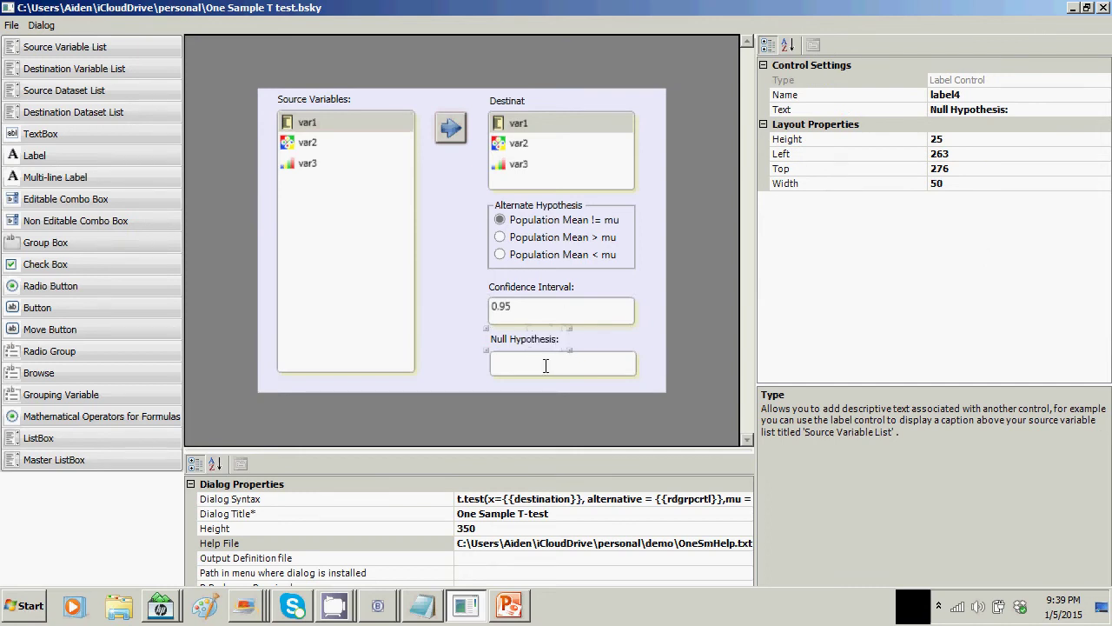
left_click(546, 365)
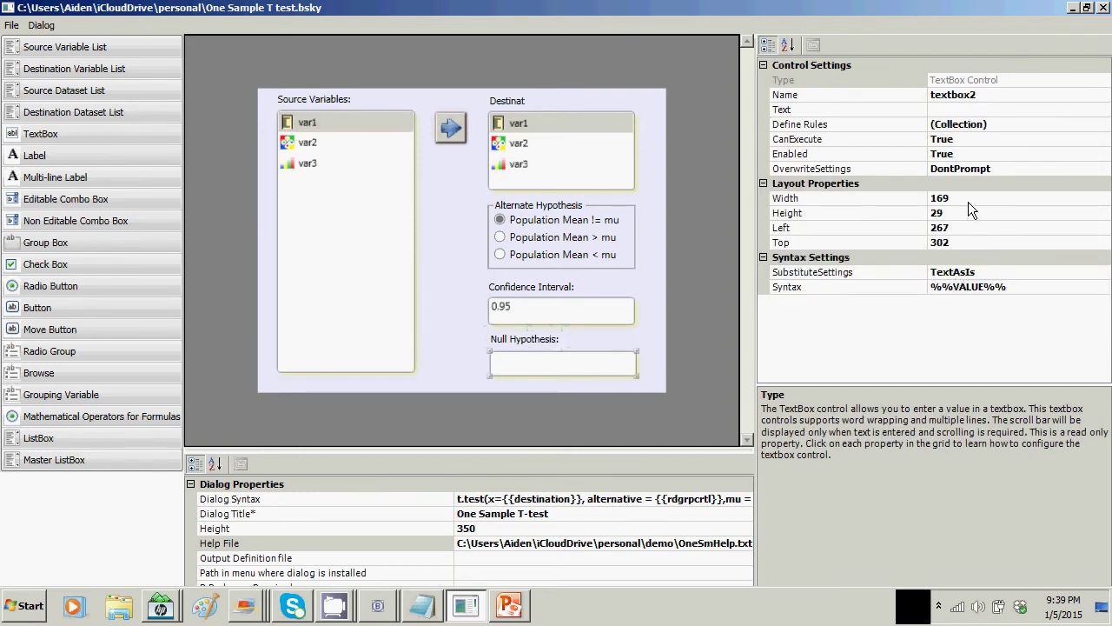
left_click(961, 112)
type("0")
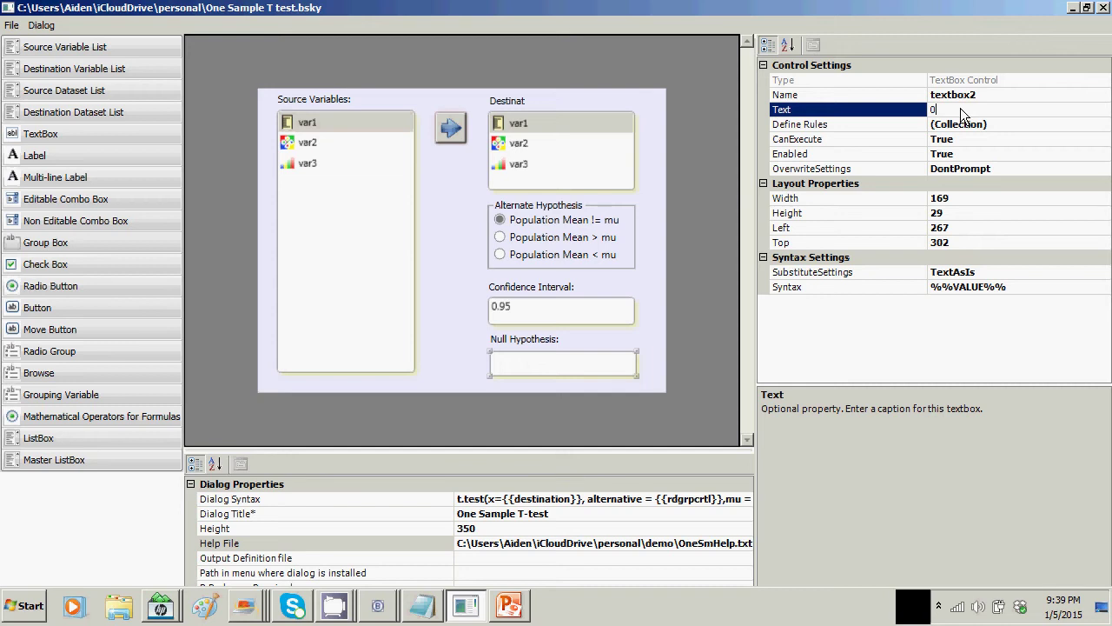
left_click(1001, 126)
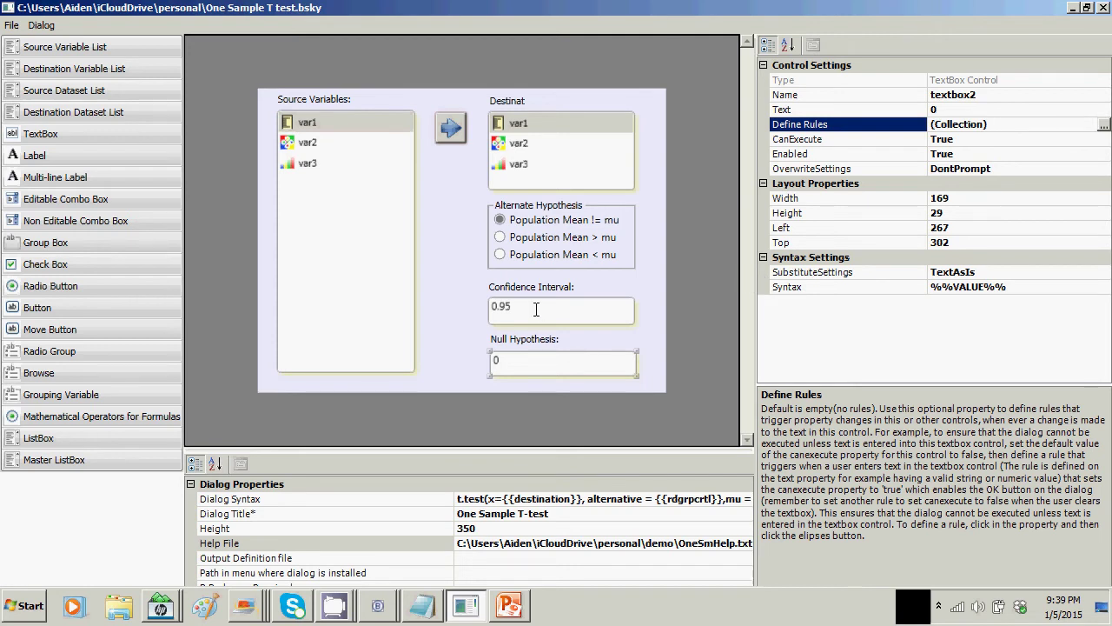
Save the dialog definition and preview the One Sample T-test dialog with its default values.
left_click(12, 25)
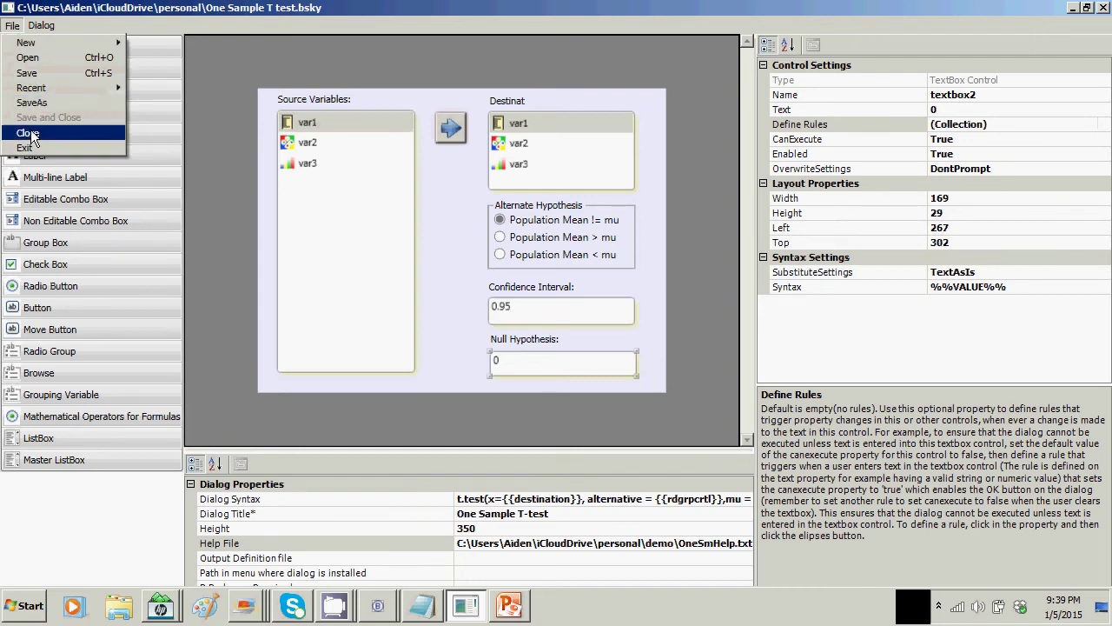
left_click(38, 76)
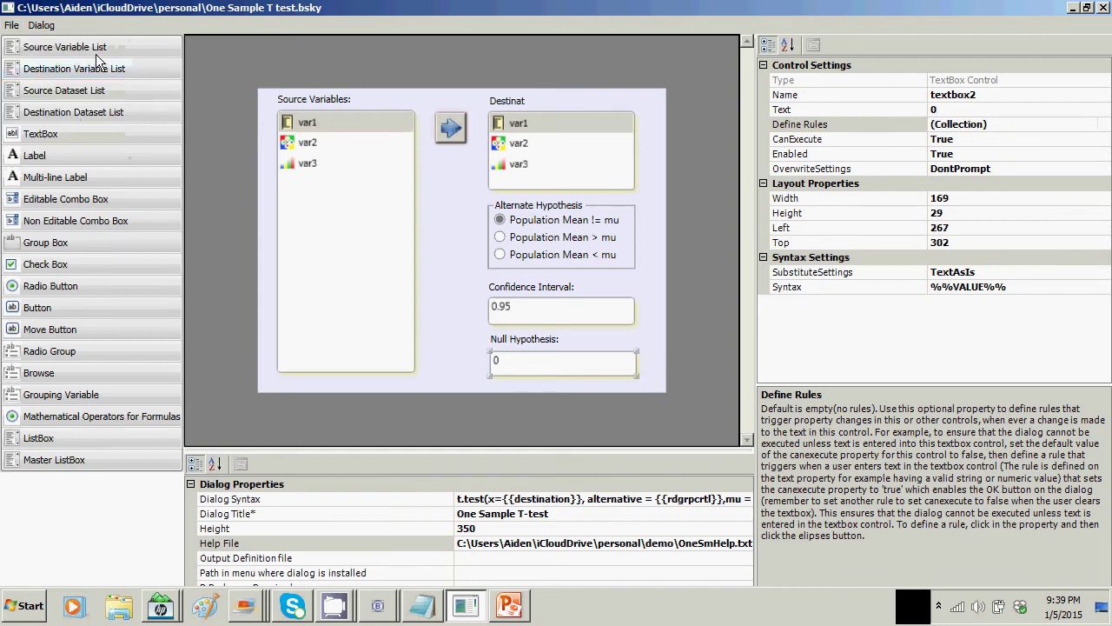
left_click(42, 26)
left_click(56, 88)
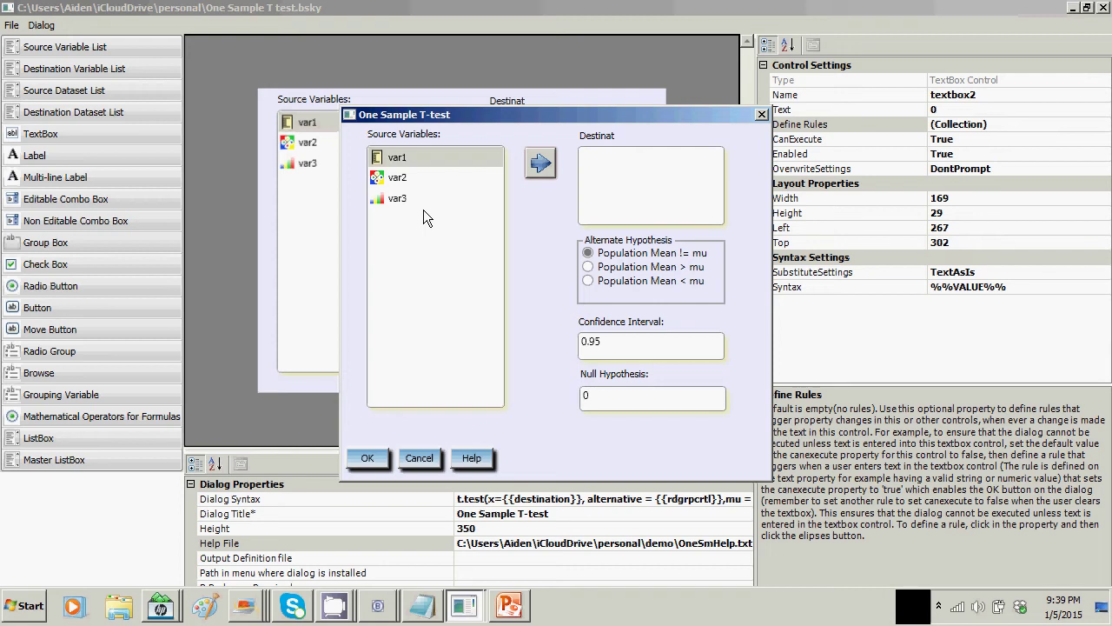
left_click(420, 460)
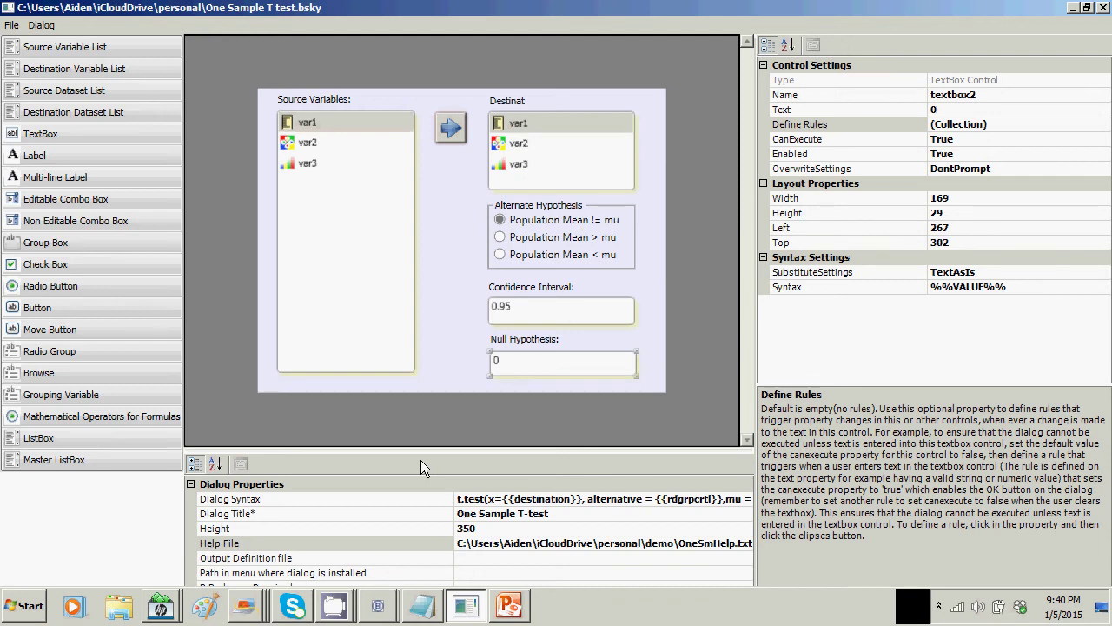
Compare the Step3 slide in PowerPoint with the substitution settings of the Confidence Interval text box, keeping "Substitute text as is", and inspect the Null Hypothesis text box.
key("alt+Tab")
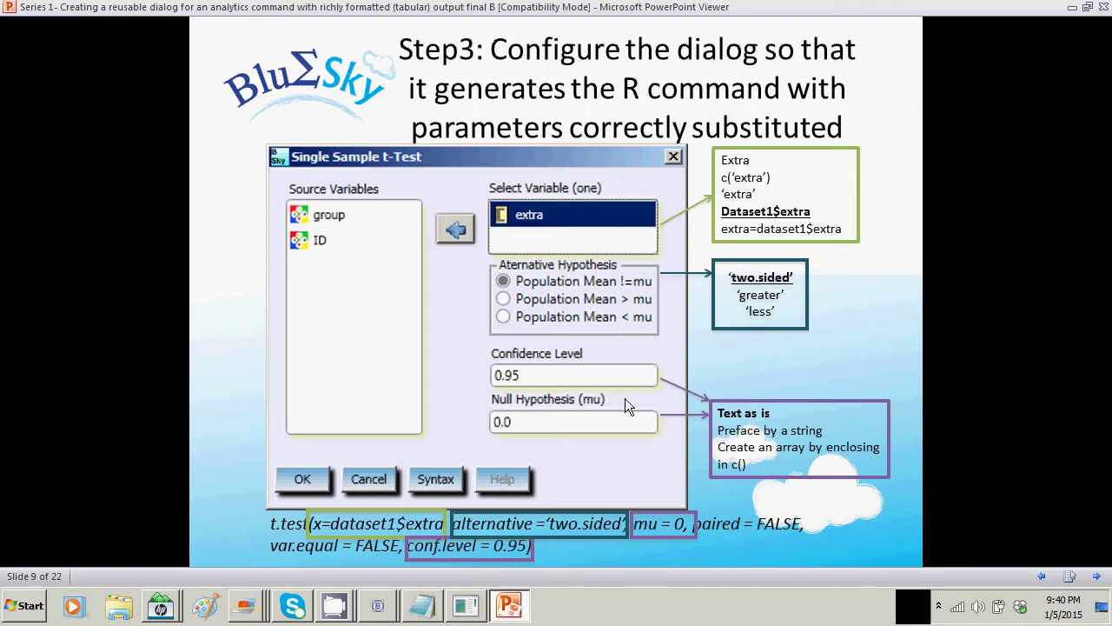
key("alt+Tab")
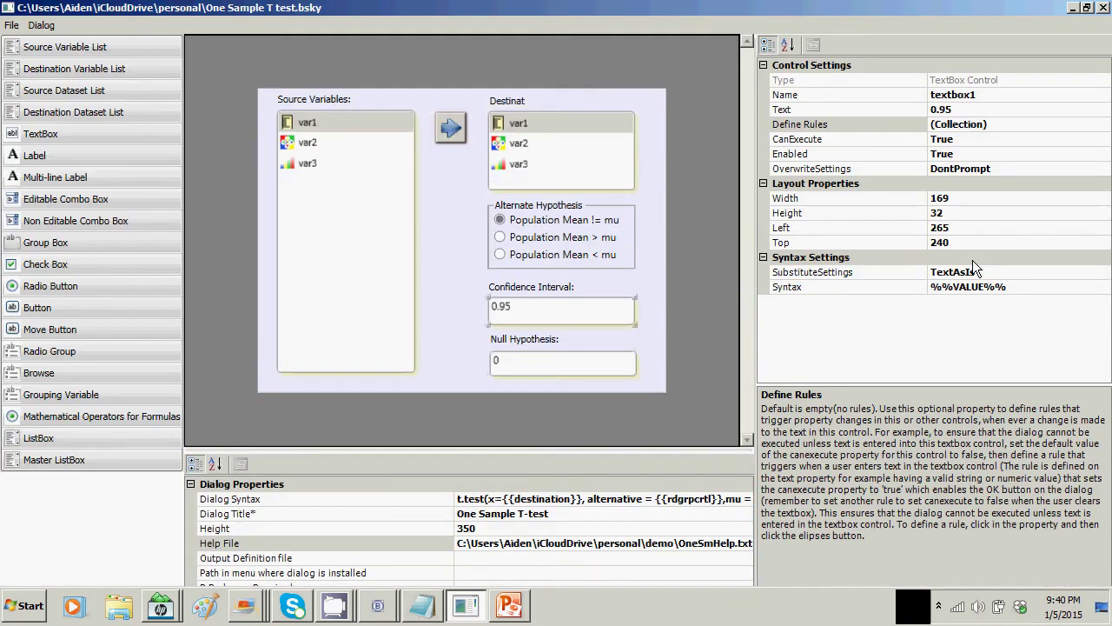
left_click(1010, 274)
left_click(1102, 272)
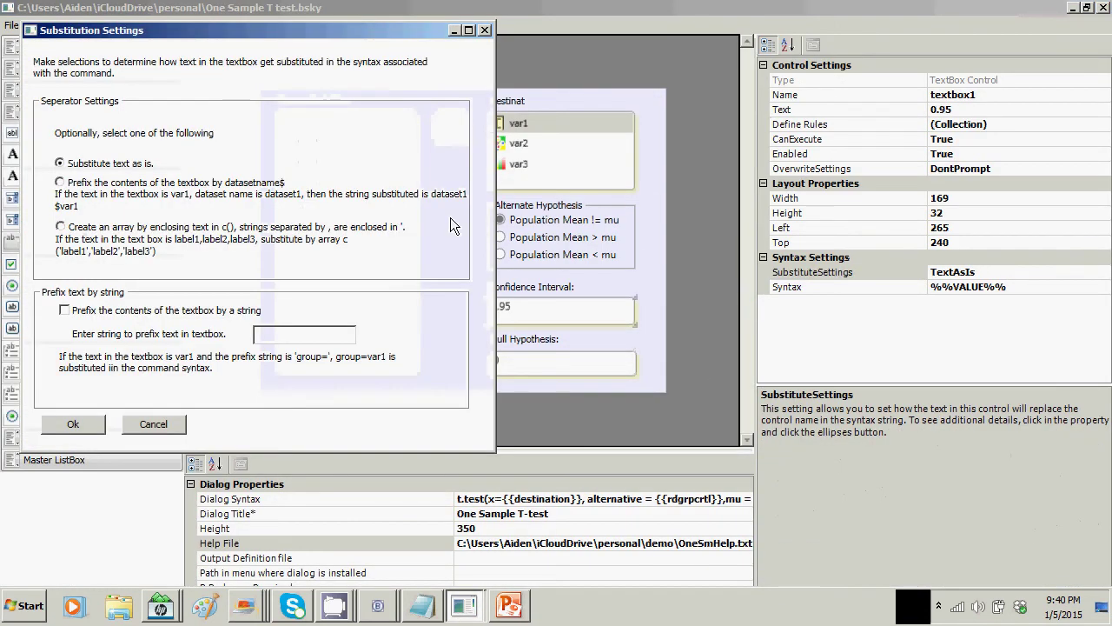
left_click(85, 425)
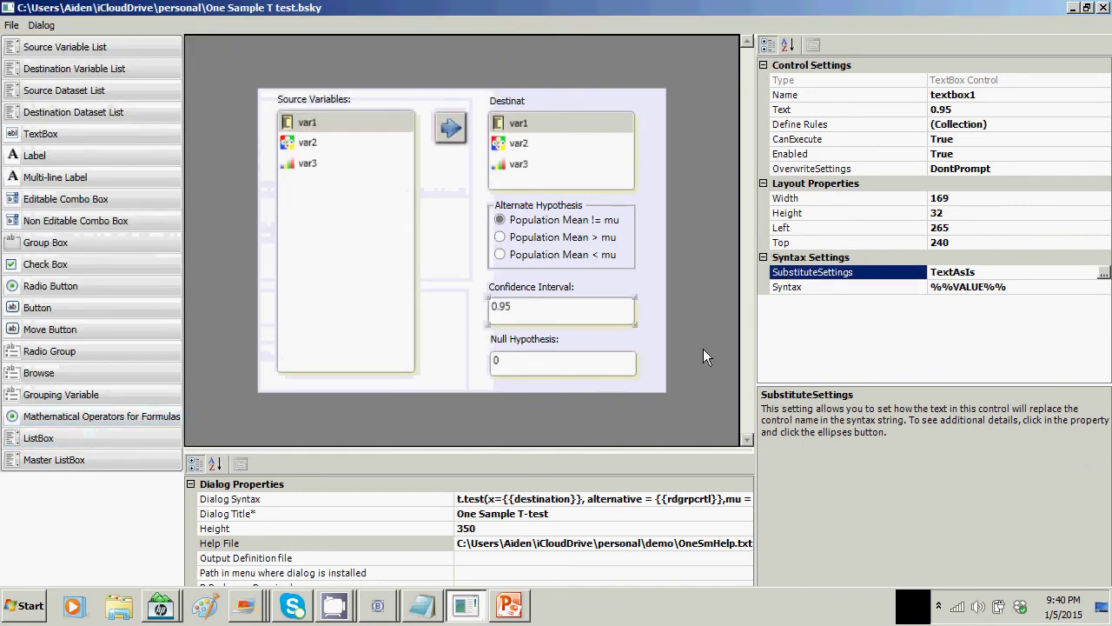
left_click(604, 358)
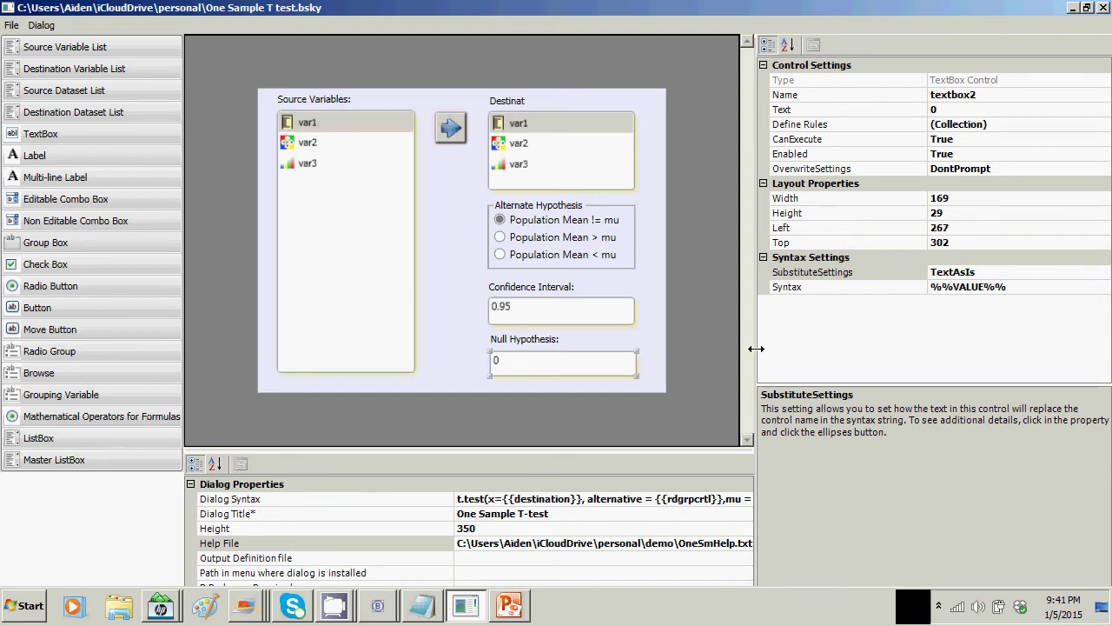
Save the dialog definition and advance the PowerPoint presentation to the Step4 slide on configuring rules.
left_click(12, 25)
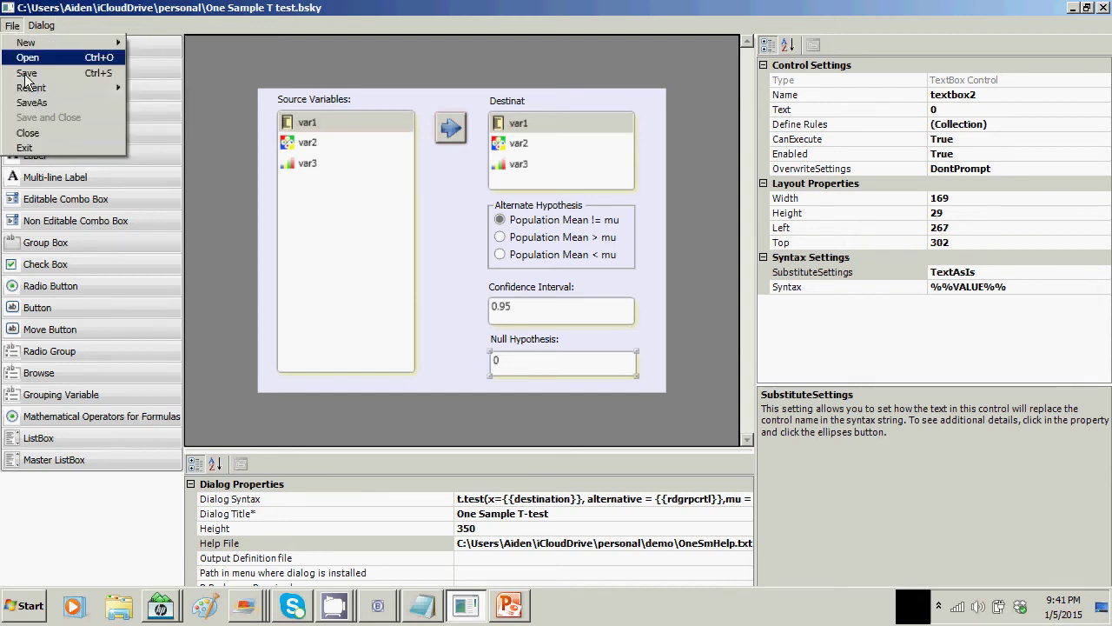
key("alt+Tab")
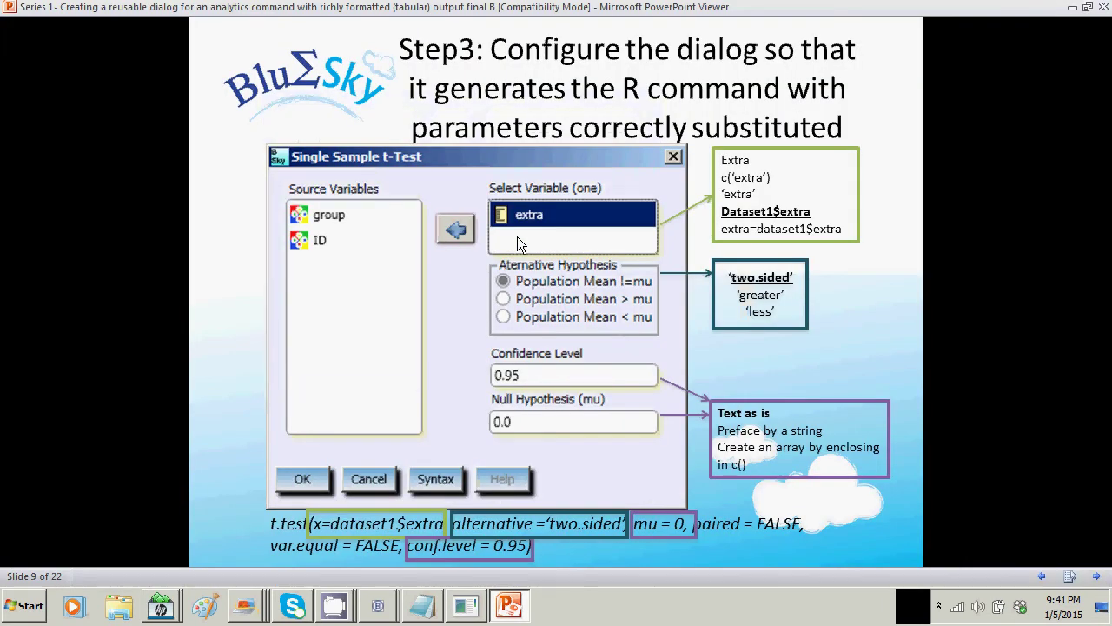
left_click(517, 236)
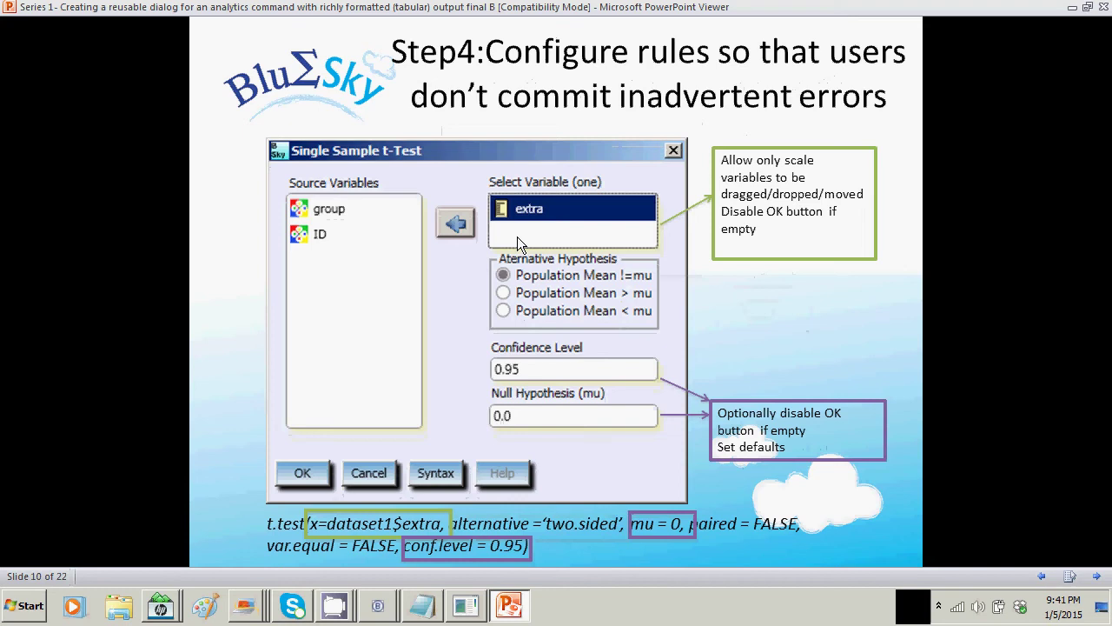
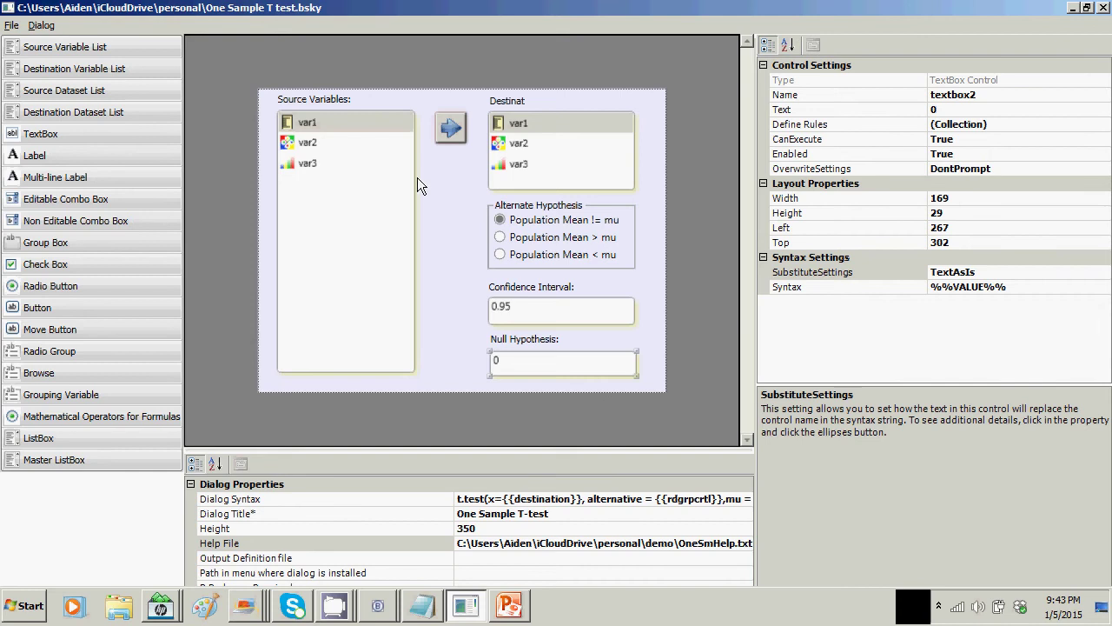
Inspect the CanExecute property across the source list, destination list, Alternate Hypothesis group, its first radio button and the Confidence Interval text box.
left_click(364, 163)
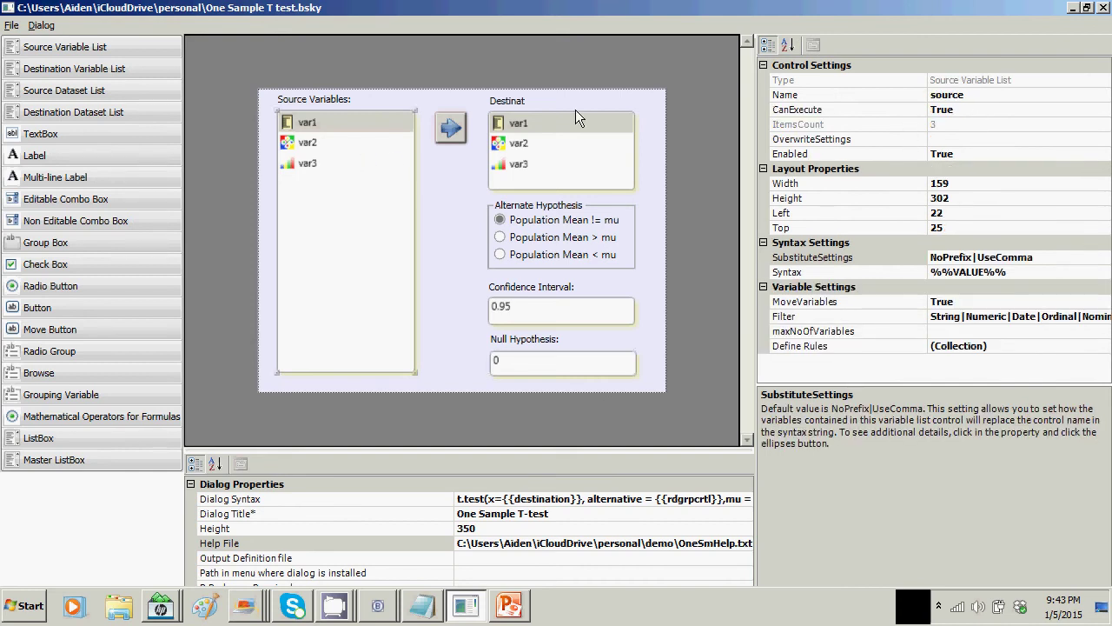
left_click(541, 118)
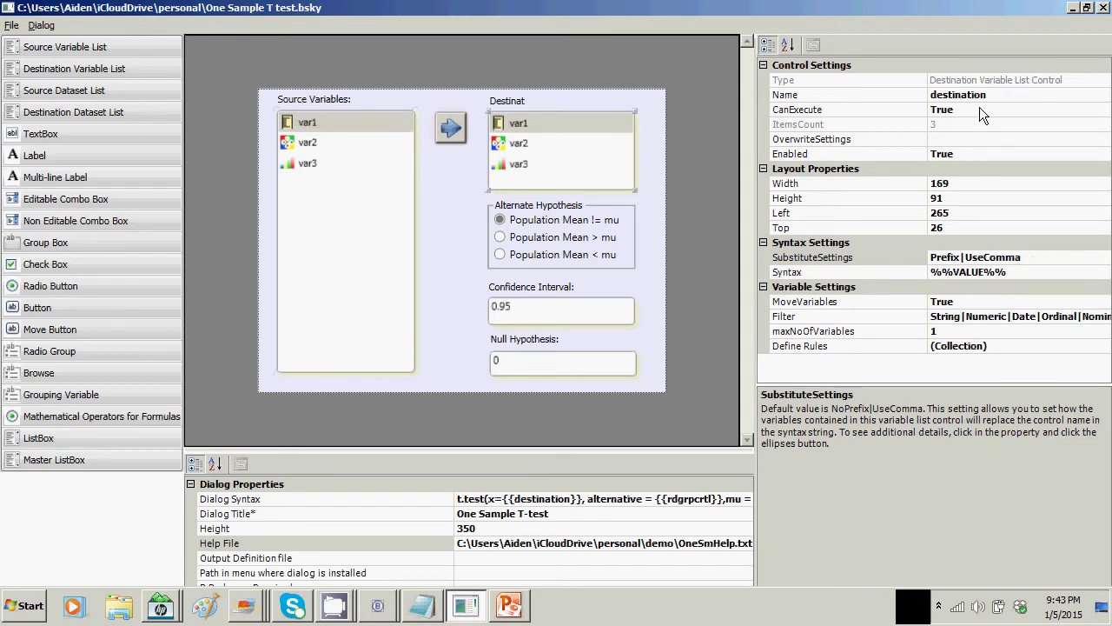
left_click(548, 215)
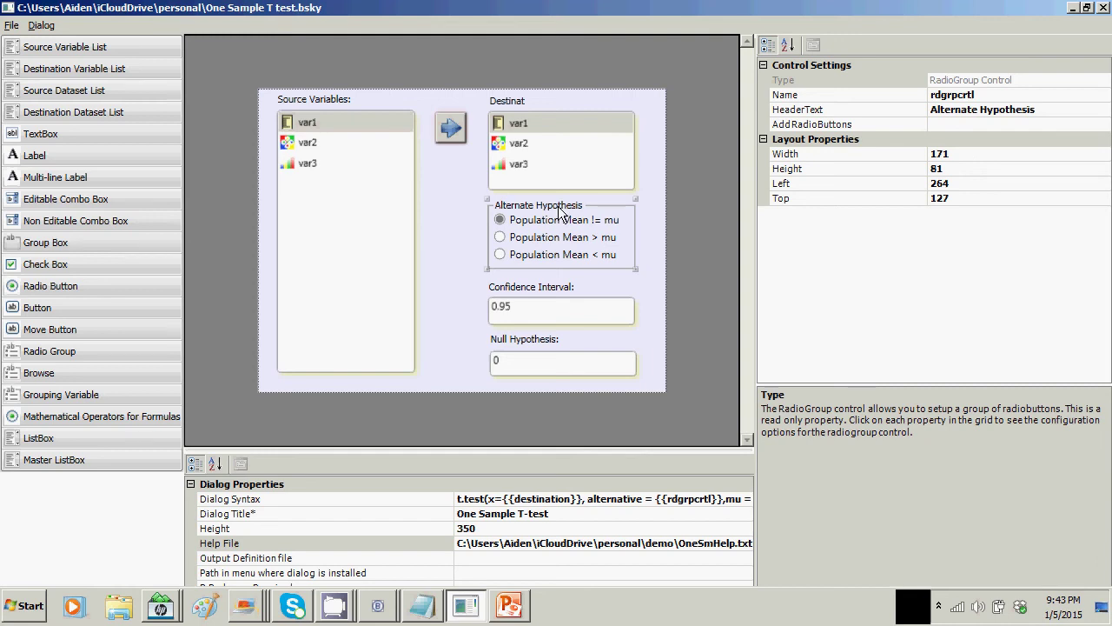
left_click(549, 224)
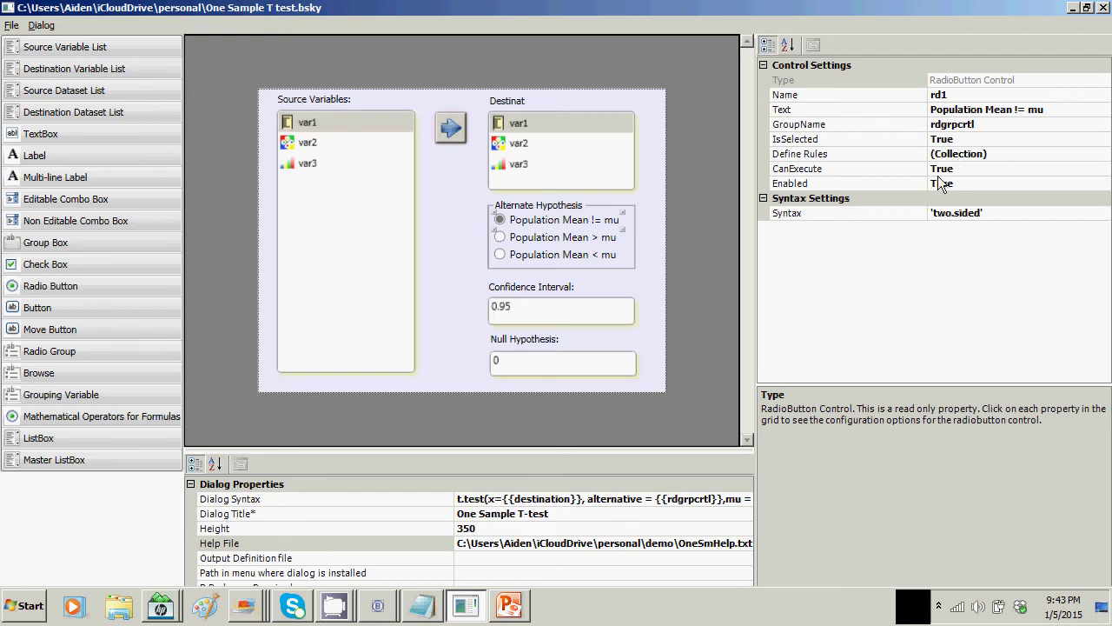
left_click(528, 306)
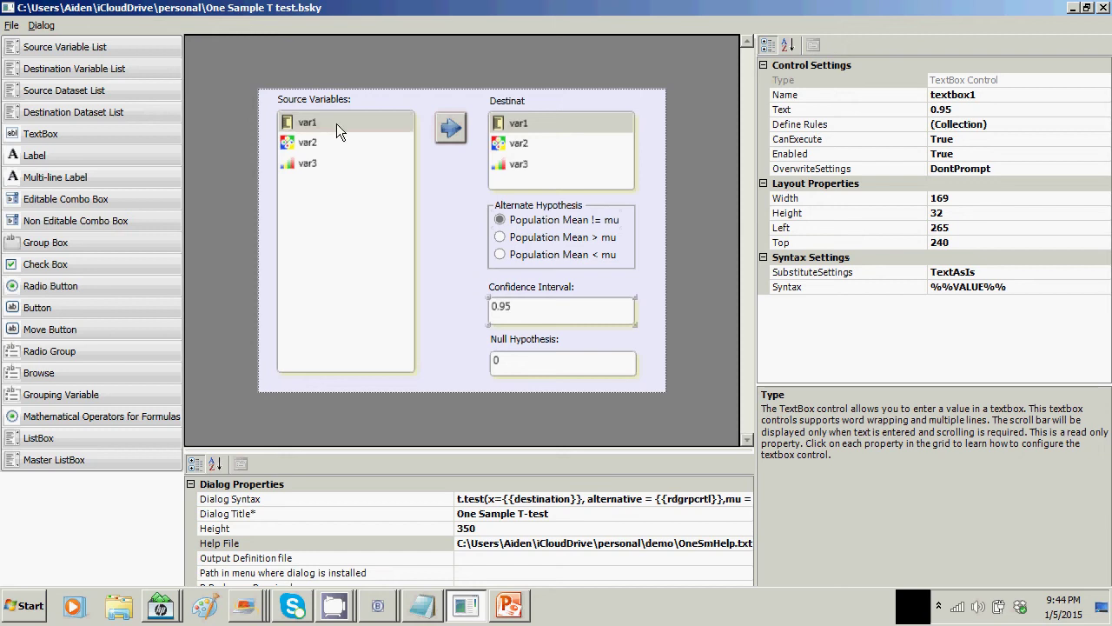
Preview the One Sample T-test dialog and run OK with the destination list left empty.
left_click(52, 27)
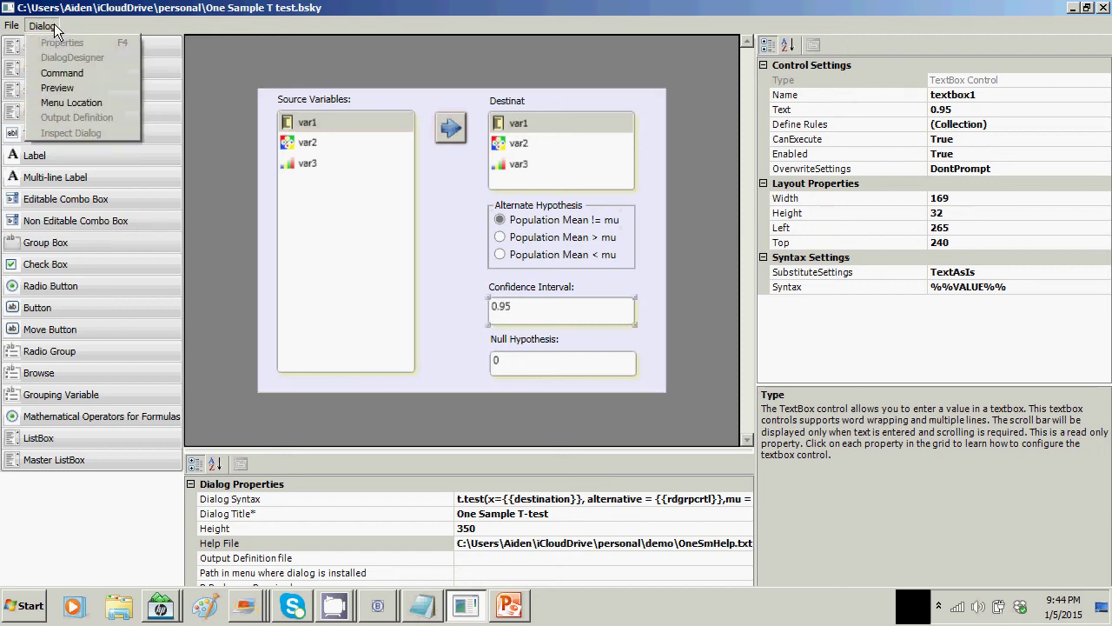
left_click(69, 90)
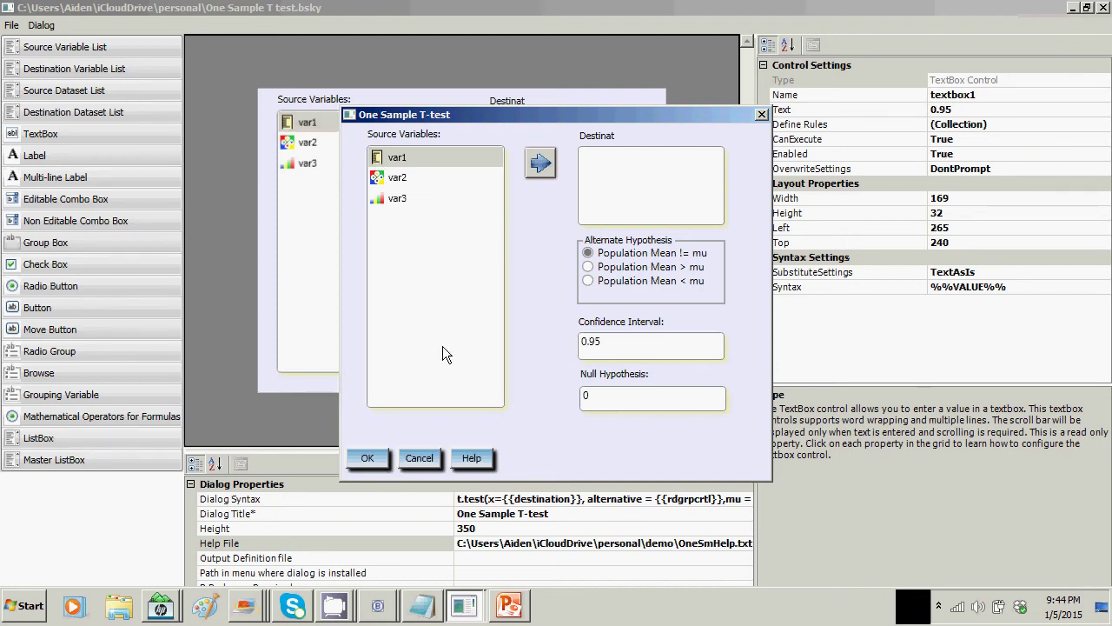
left_click(375, 458)
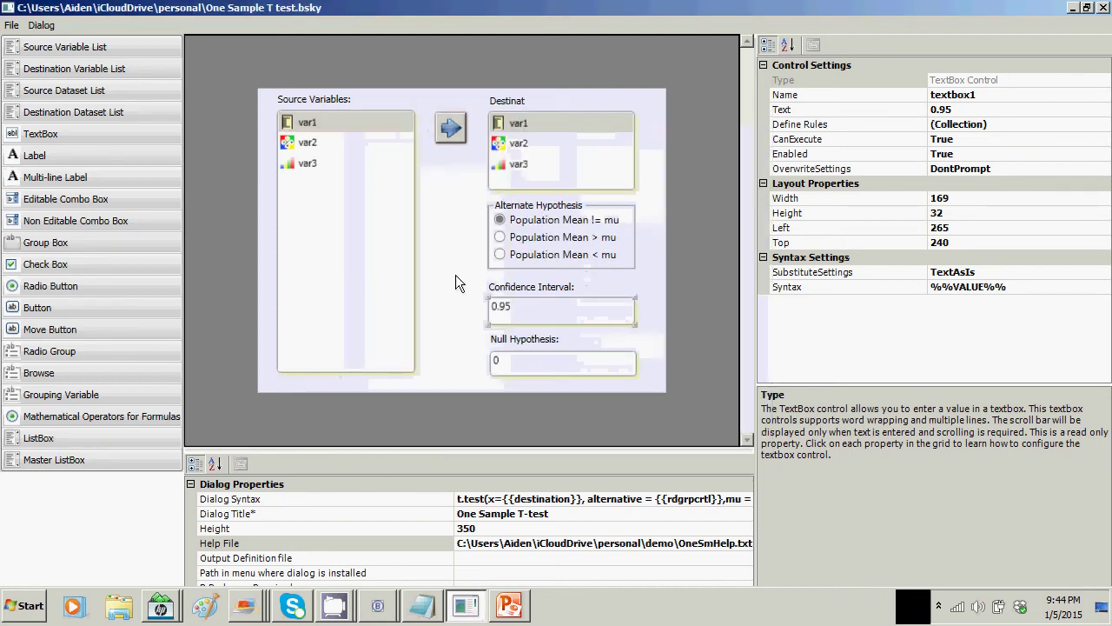
Widen the label above the destination list to show "Destination variables:" in full and save the dialog.
left_click(521, 102)
left_click_drag(530, 113, 597, 116)
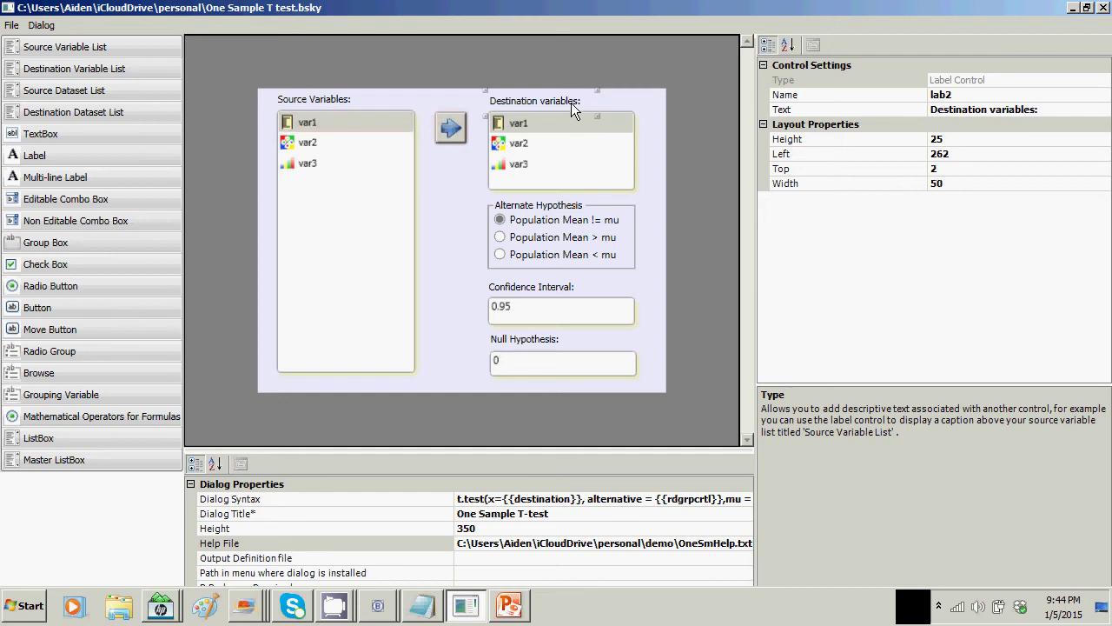
left_click(447, 173)
left_click(12, 25)
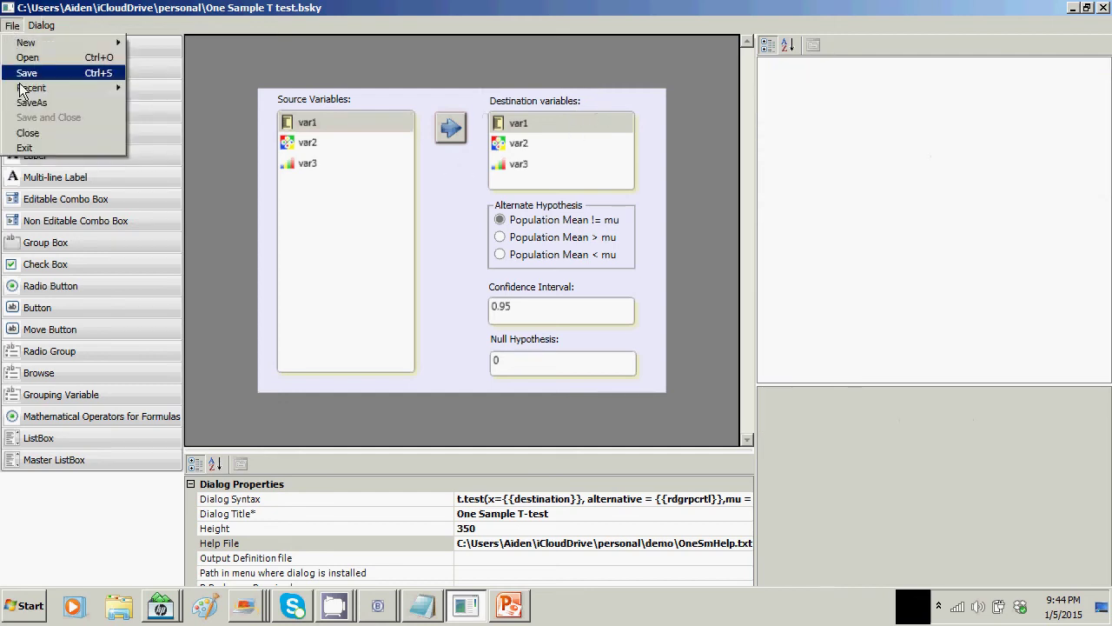
left_click(26, 73)
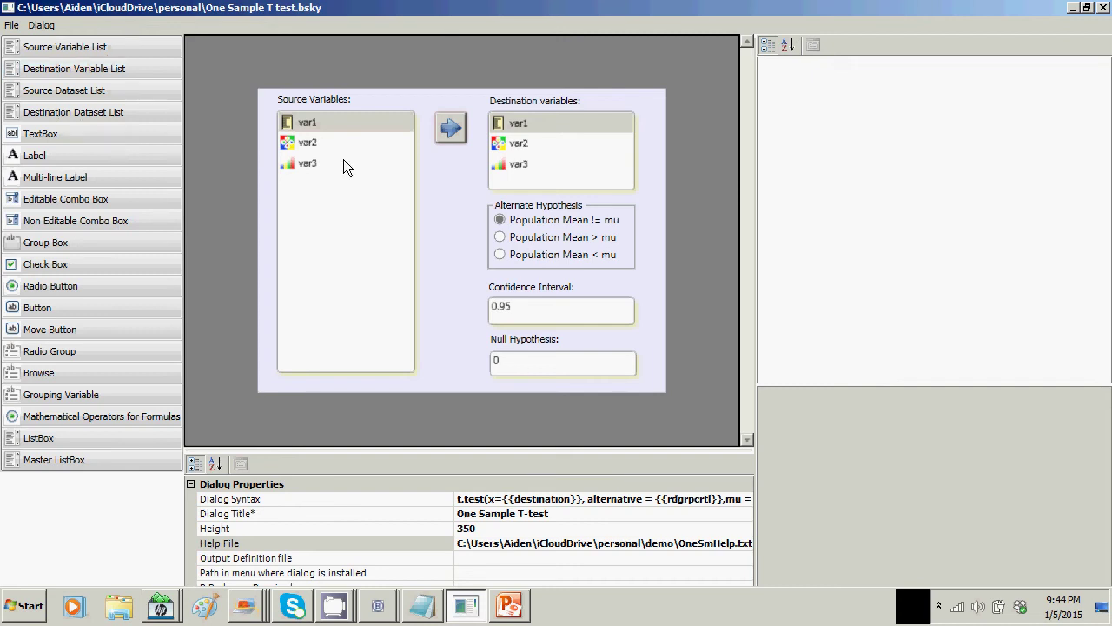
Review the destination variable list's properties against the CanExecute rules on the Step4 slide in PowerPoint, returning to the dialog designer.
left_click(557, 140)
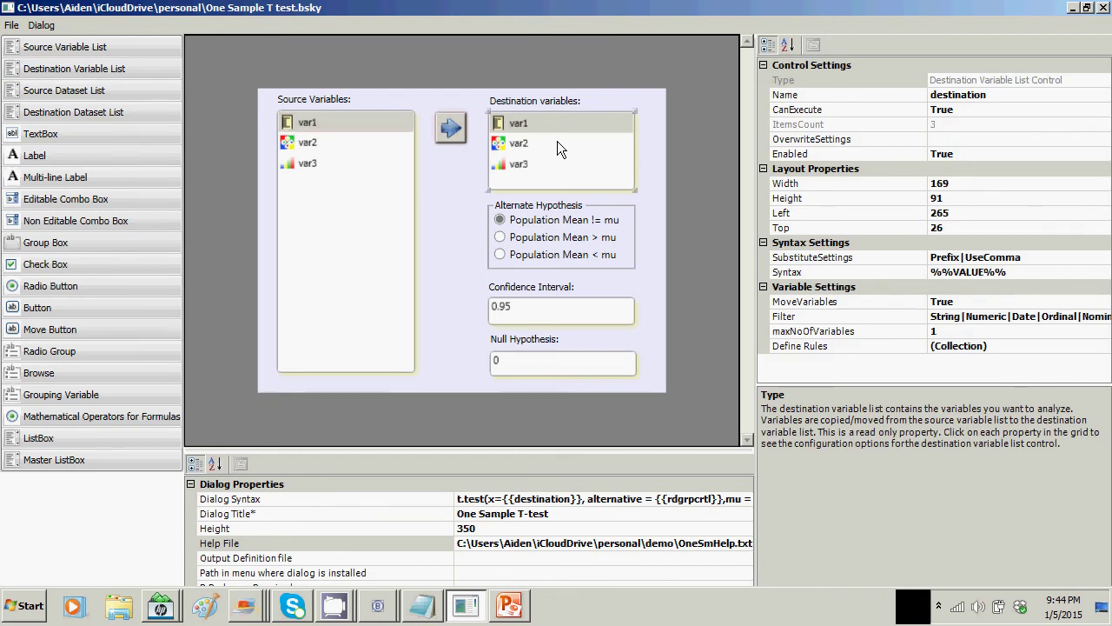
key("alt+Tab")
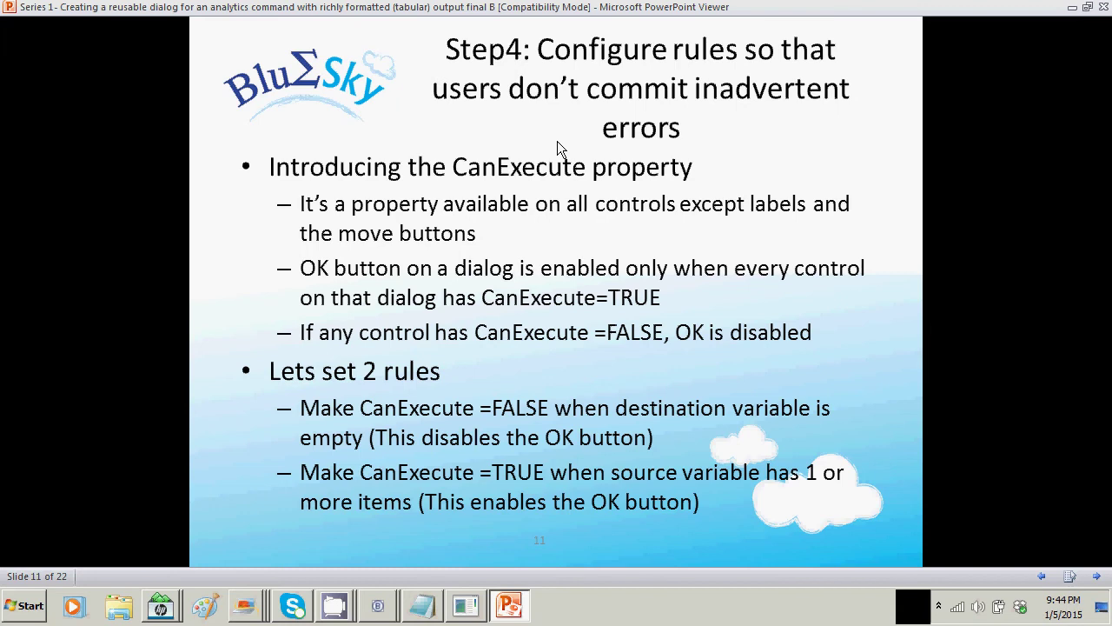
key("alt+Tab")
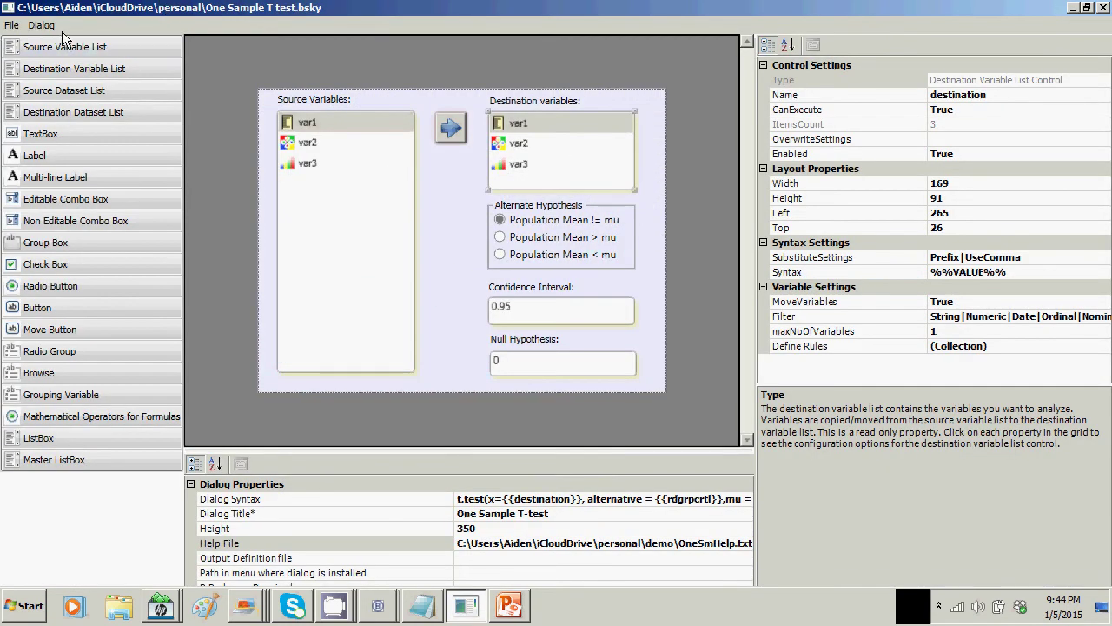
Preview the dialog twice with the destination list empty, cancelling each time, and review the CanExecute rules on the Step4 slide in PowerPoint.
left_click(41, 25)
left_click(54, 84)
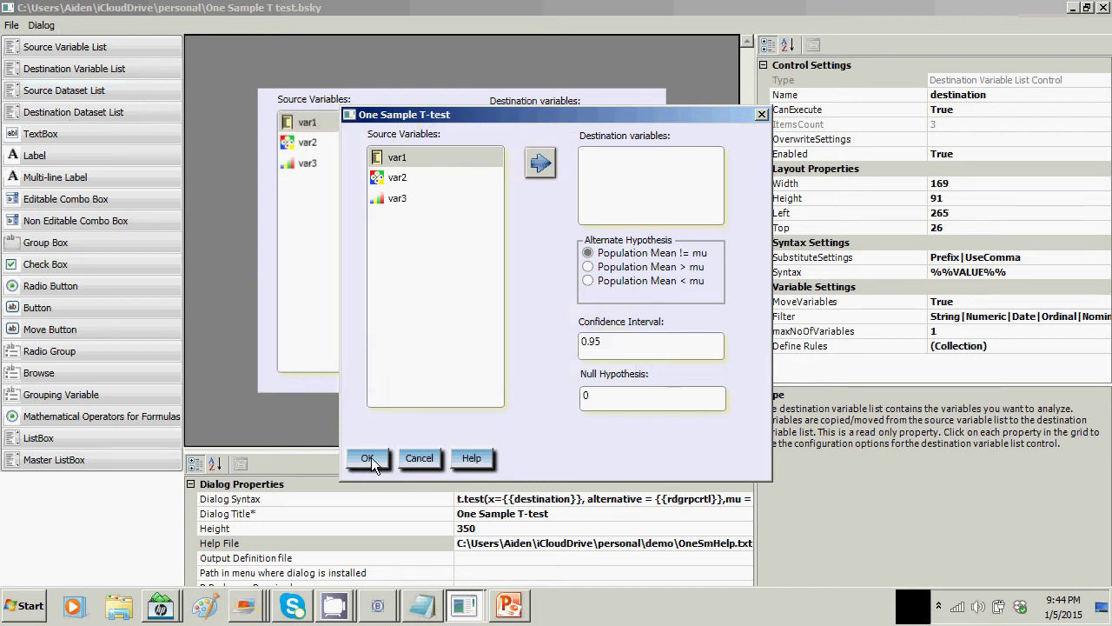
left_click(420, 458)
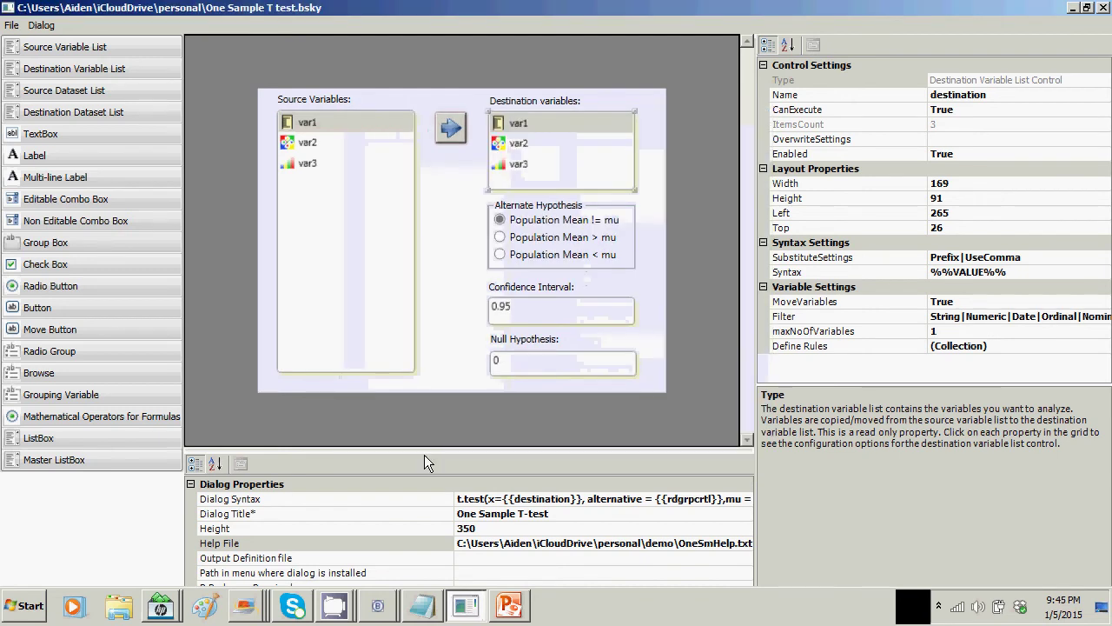
left_click(41, 25)
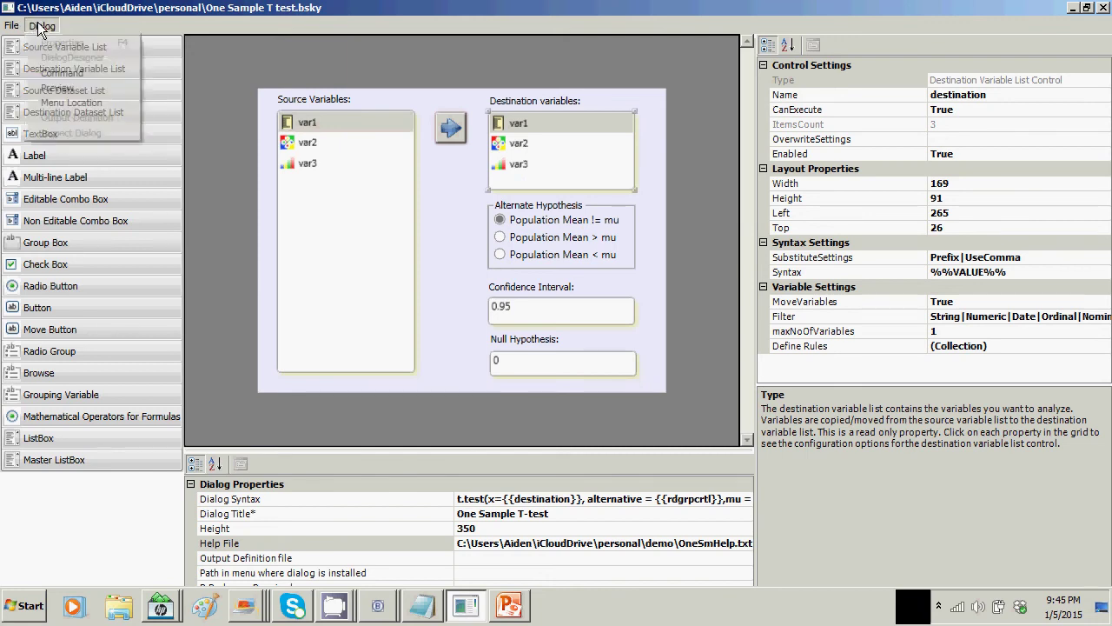
left_click(56, 88)
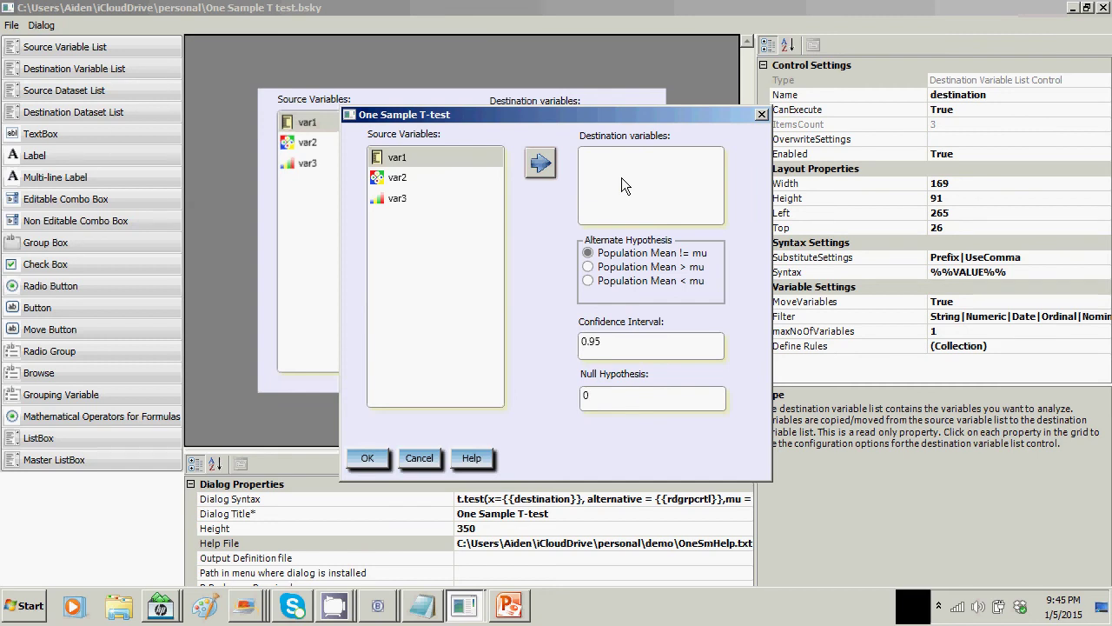
left_click(430, 456)
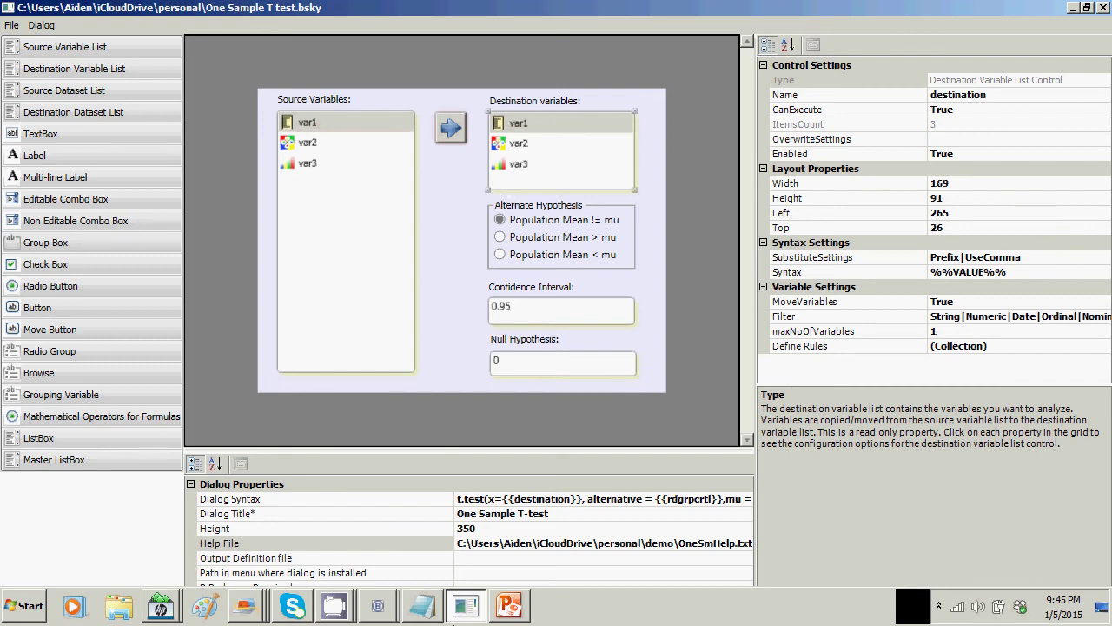
left_click(510, 606)
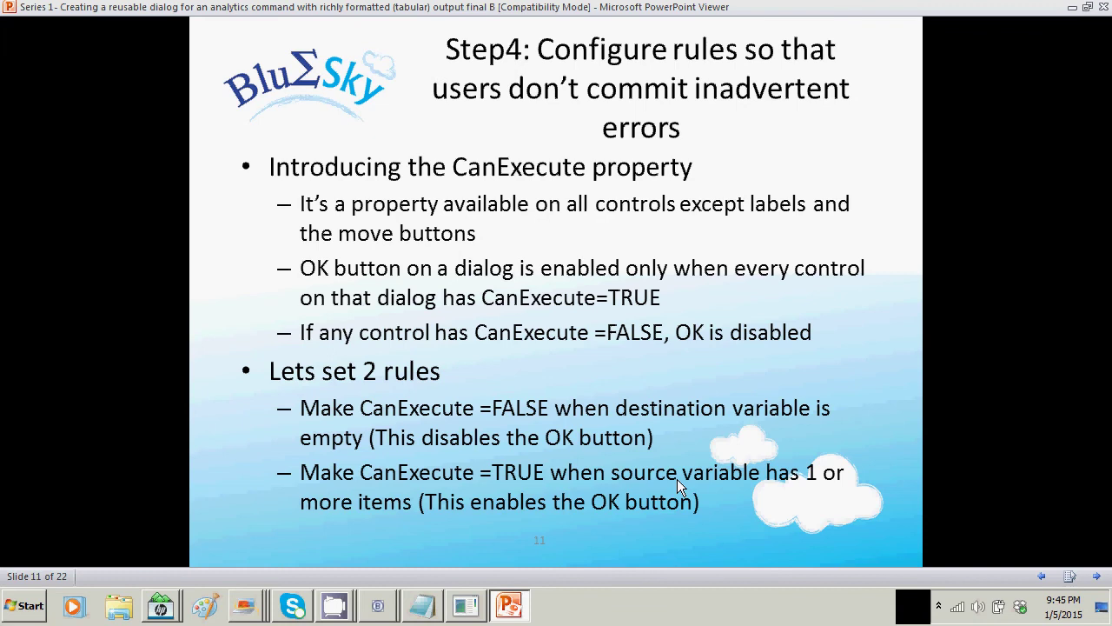
key("alt+Tab")
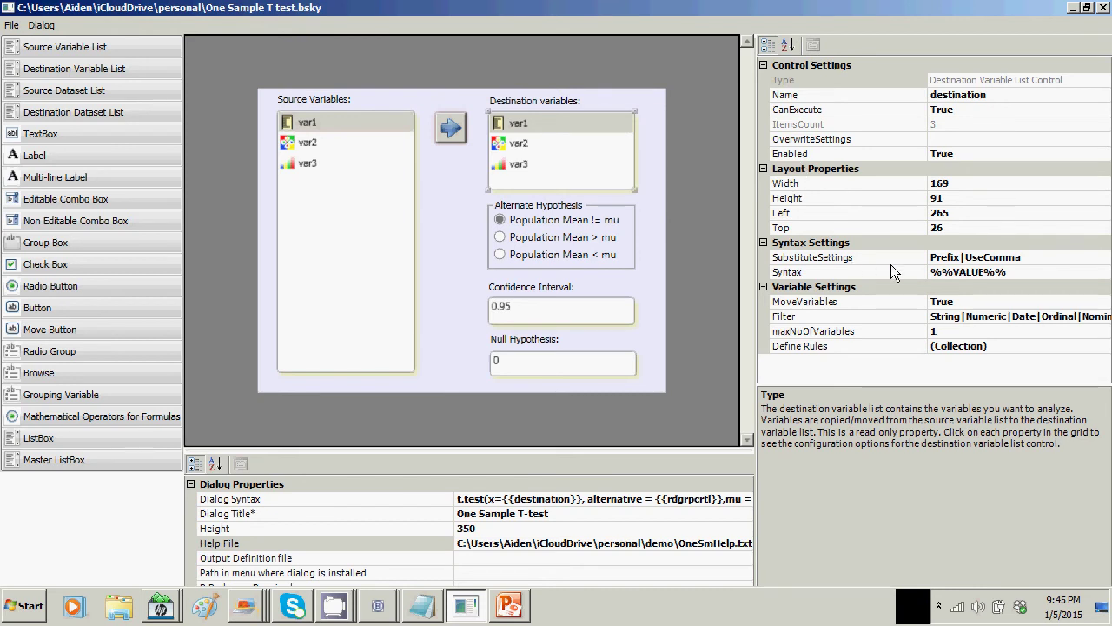
Set the CanExecute property of the destination variable list to False in the dialog designer.
left_click(979, 112)
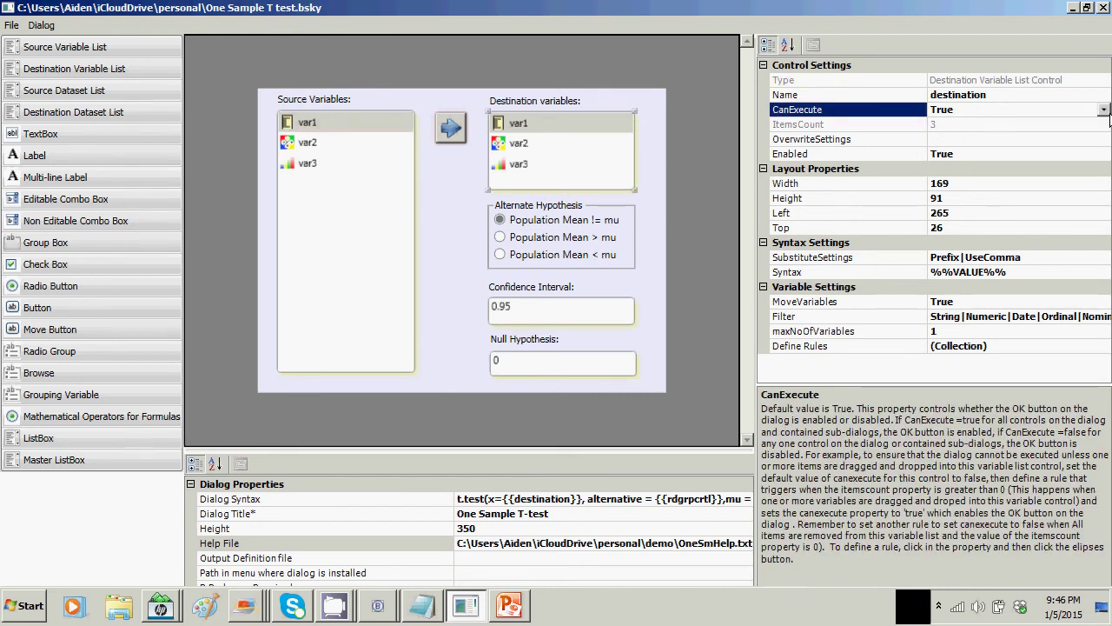
left_click(1103, 109)
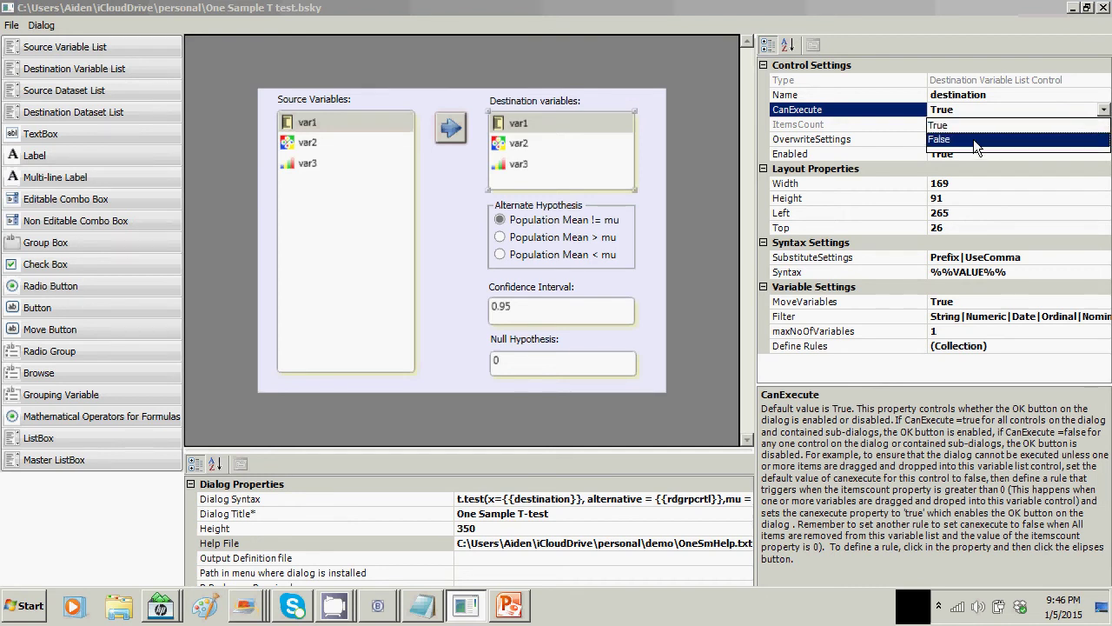
left_click(973, 139)
left_click(981, 138)
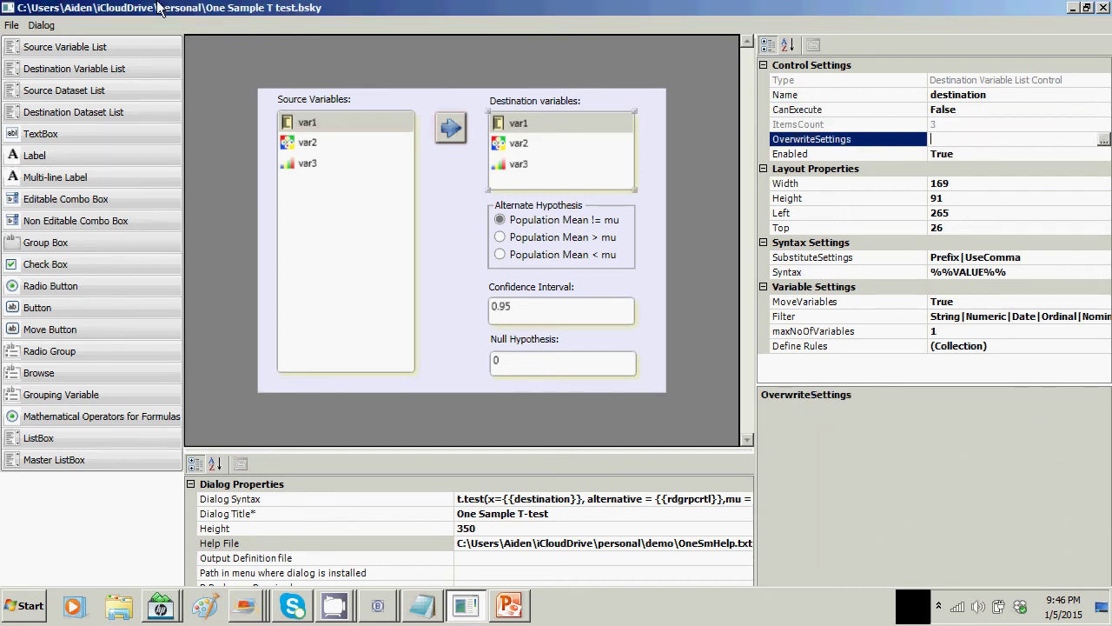
Preview the dialog, check the OK button before and after moving var1 into the destination list, and cancel the preview.
left_click(42, 25)
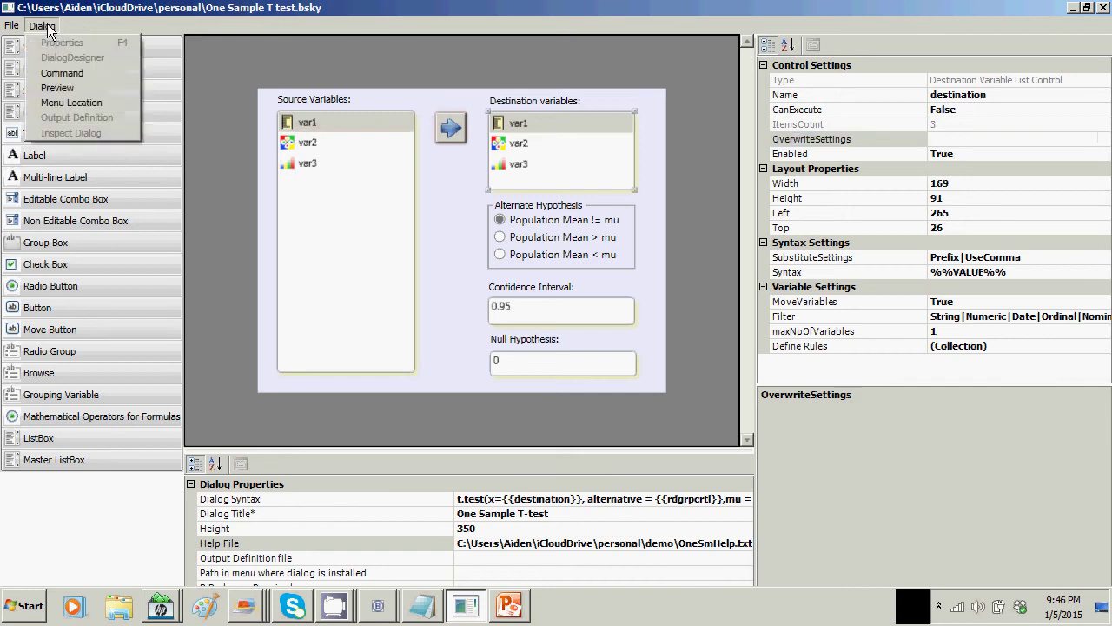
left_click(57, 87)
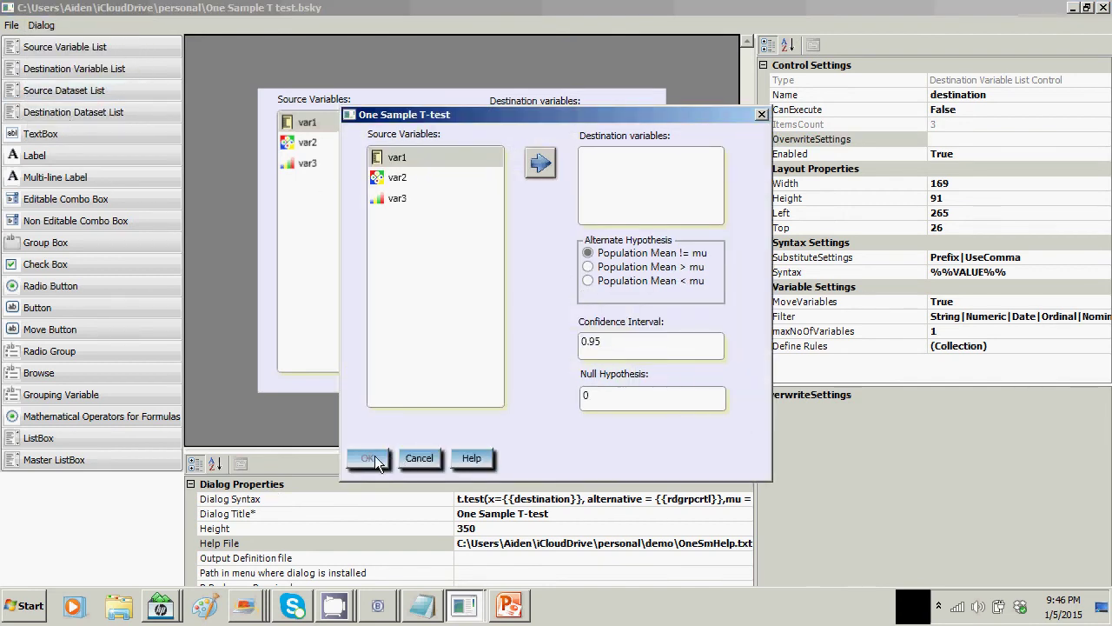
left_click(414, 159)
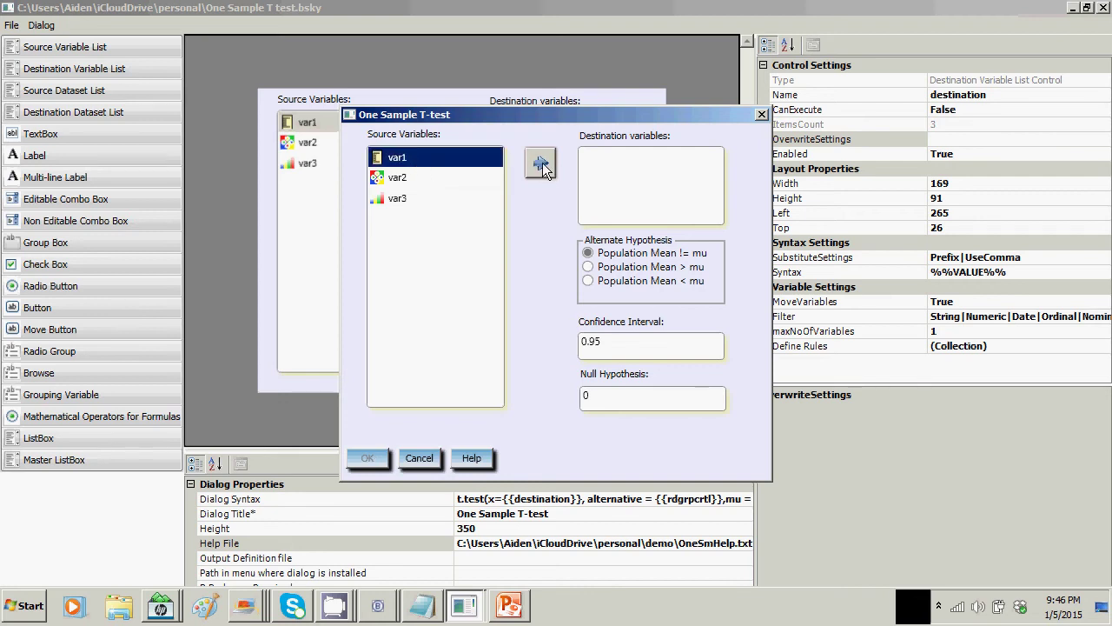
left_click(540, 164)
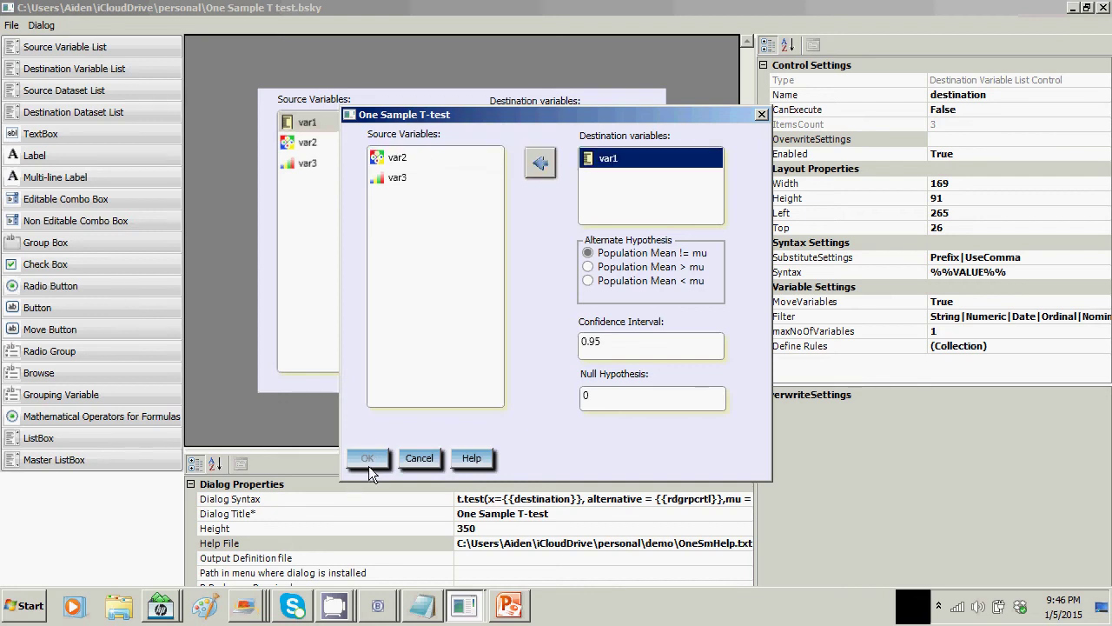
left_click(419, 458)
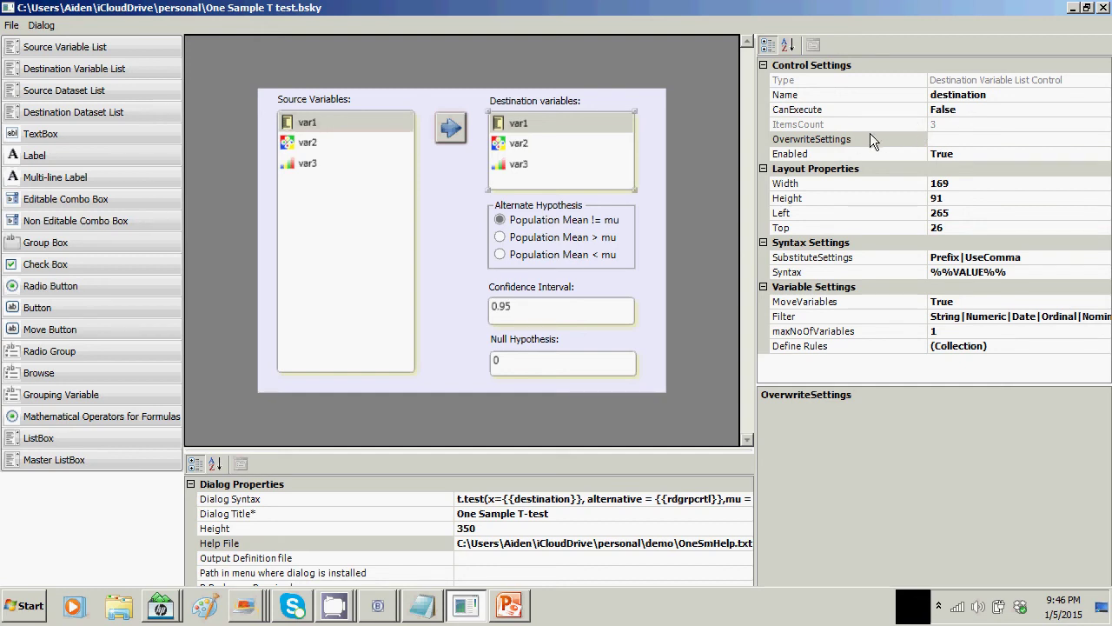
Add a rule to the destination list with the condition ItemsCount LessThan 1.
left_click(960, 125)
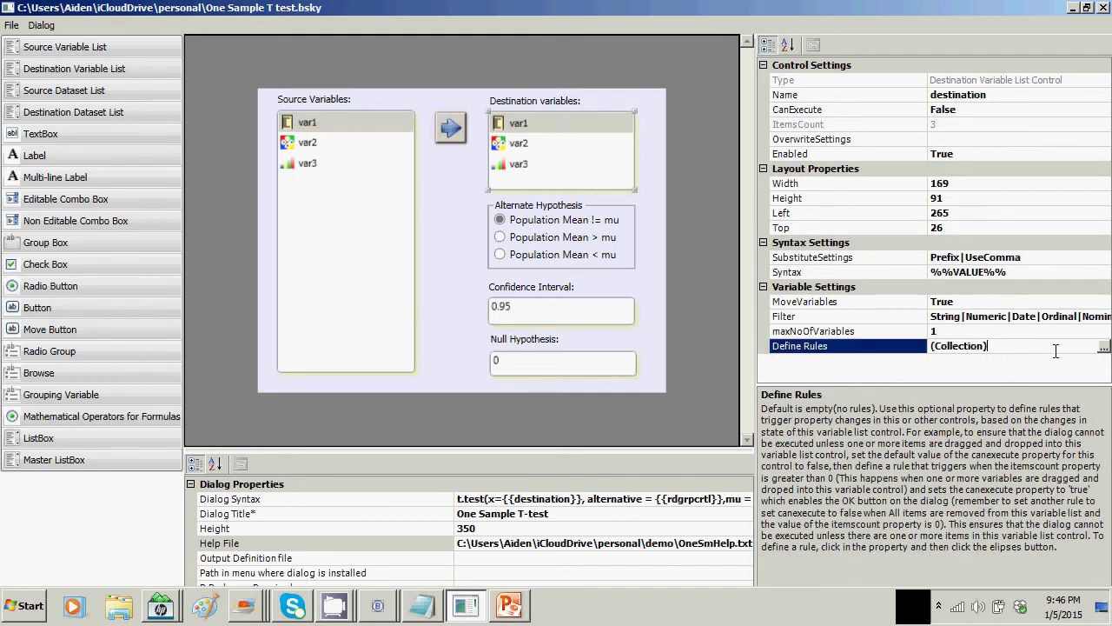
left_click(1103, 347)
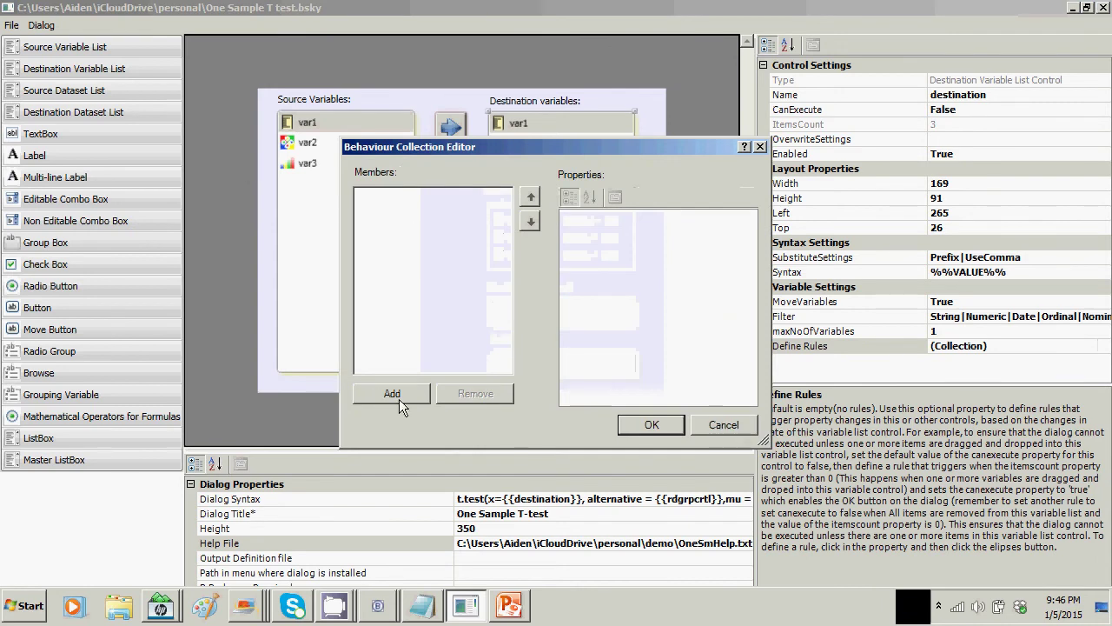
left_click(392, 393)
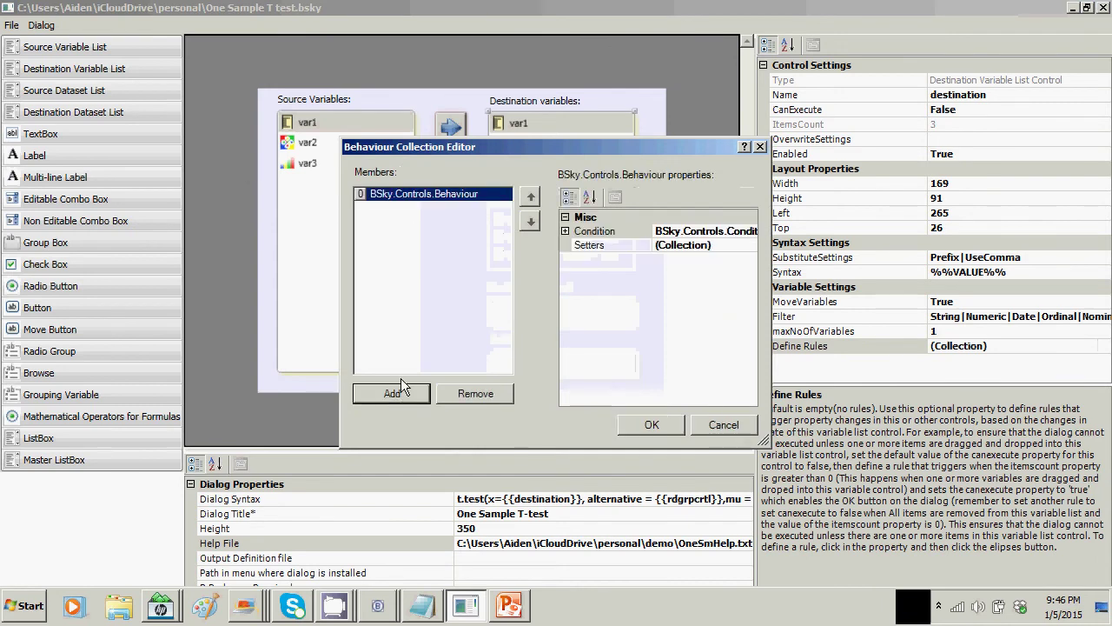
left_click(565, 231)
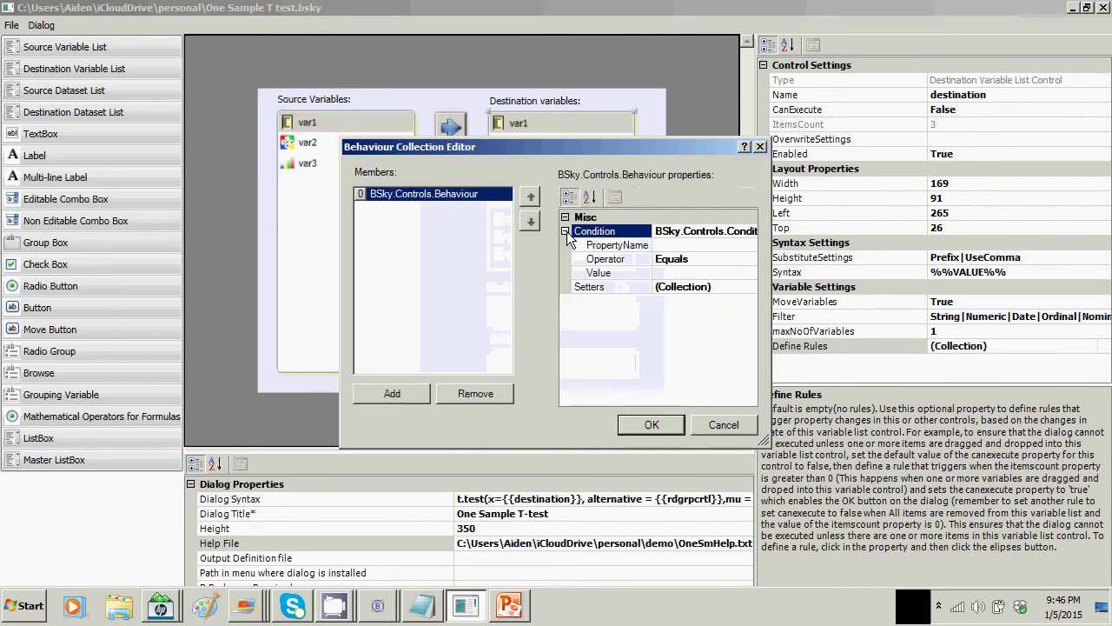
left_click(689, 245)
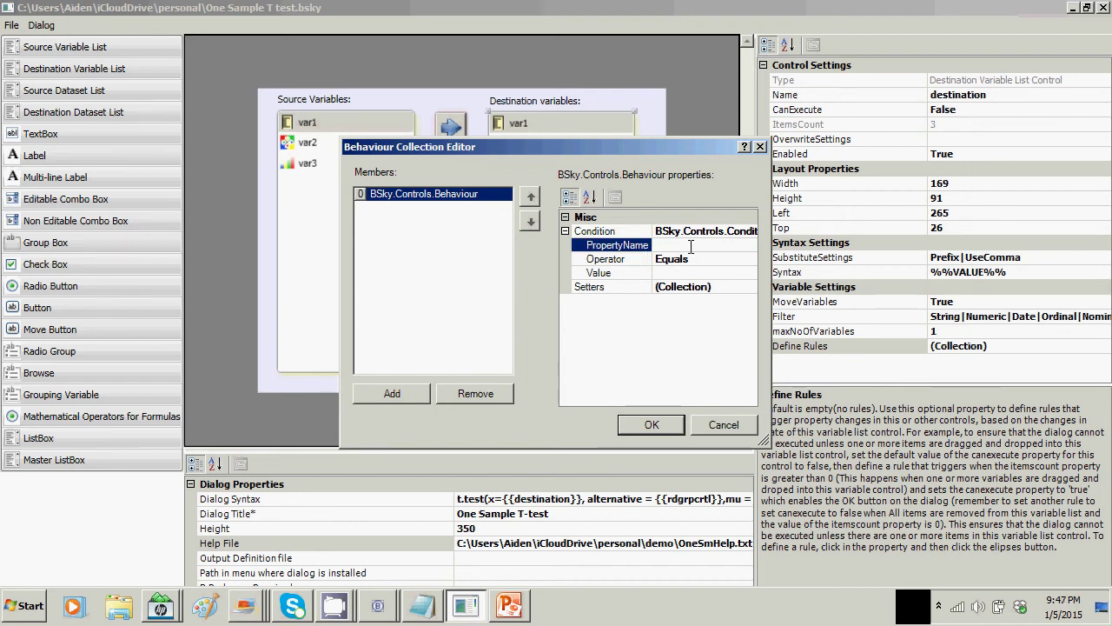
type("ItemsCount")
left_click(687, 276)
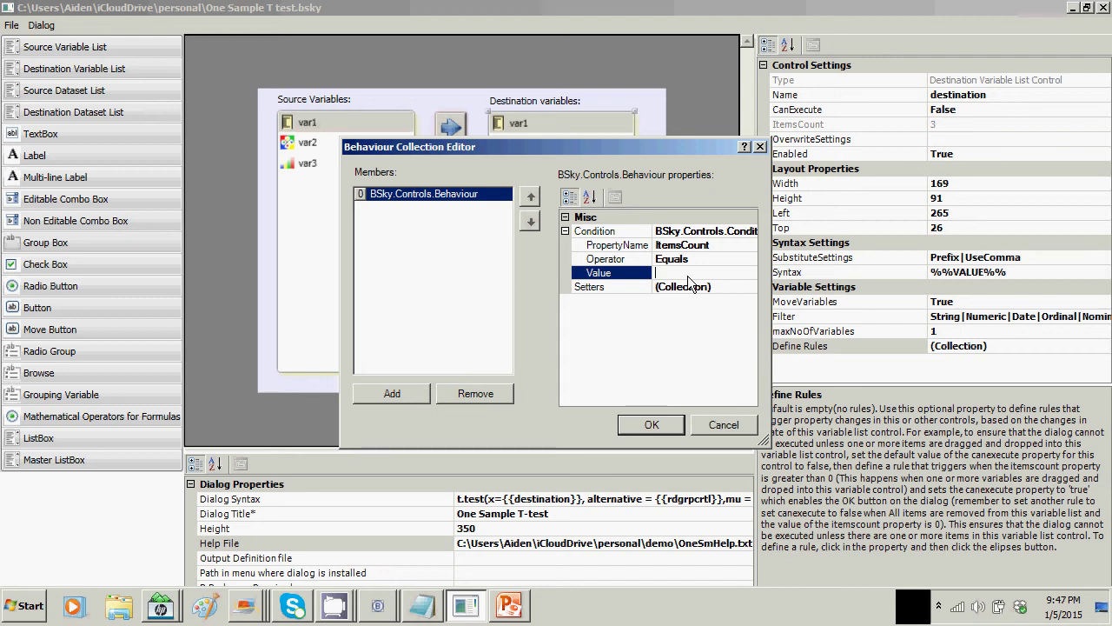
left_click(713, 259)
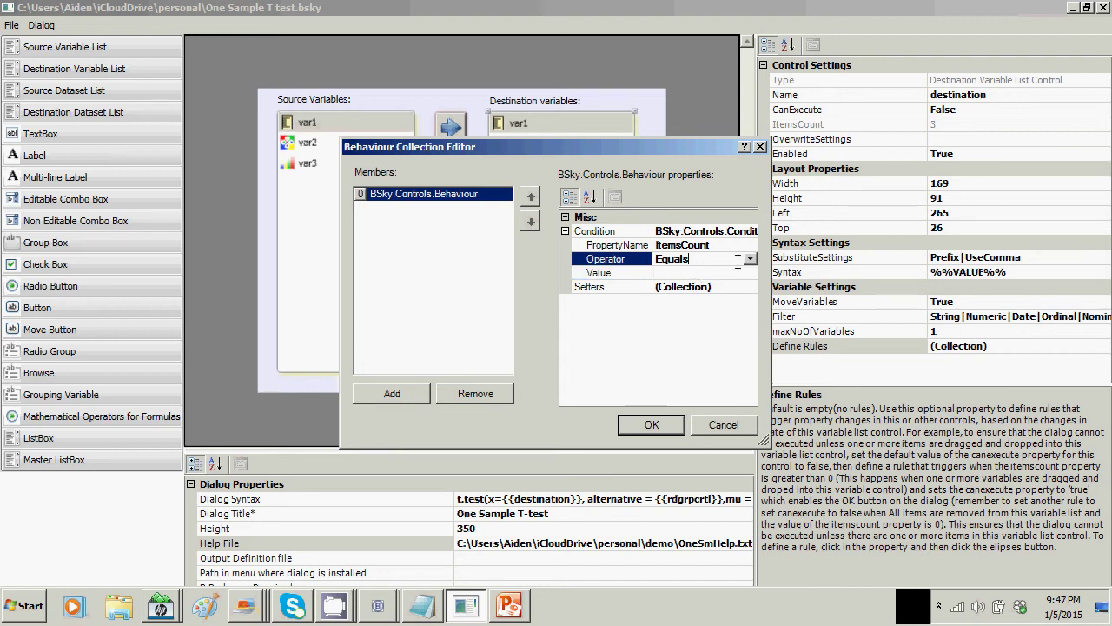
left_click(751, 259)
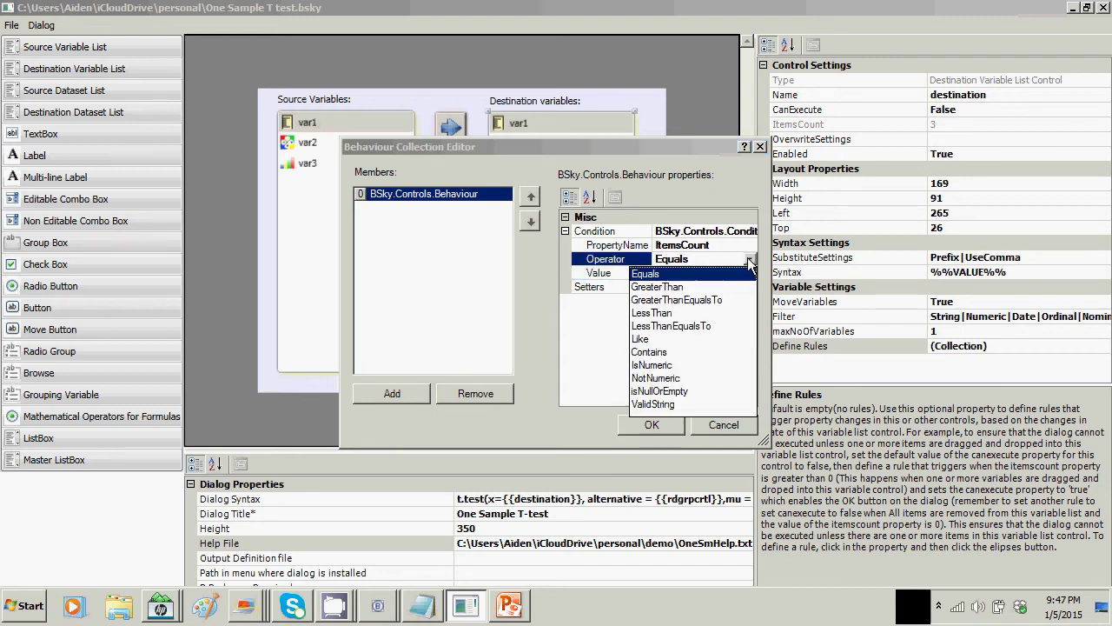
left_click(668, 313)
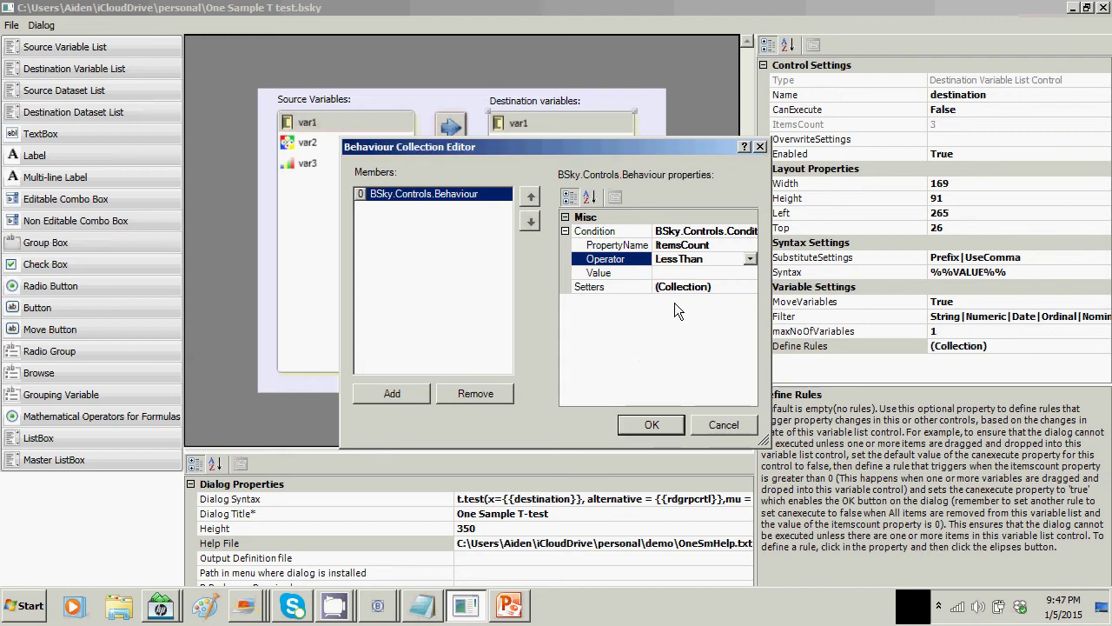
left_click(682, 272)
type("1")
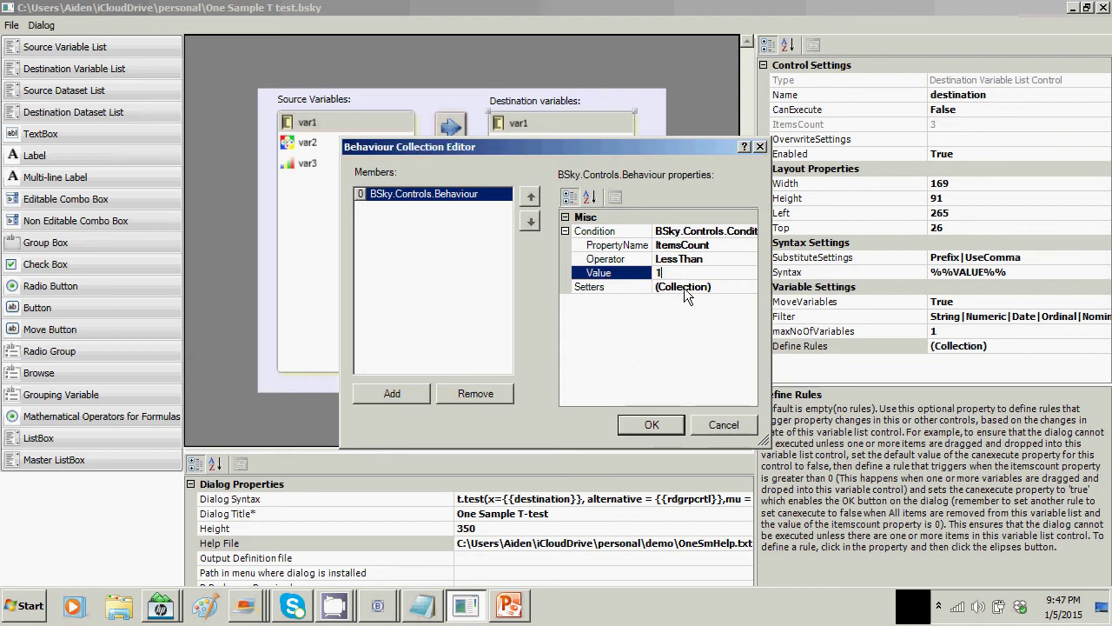
Give the rule a property setter that sets CanExecute to False on the destination control.
left_click(732, 287)
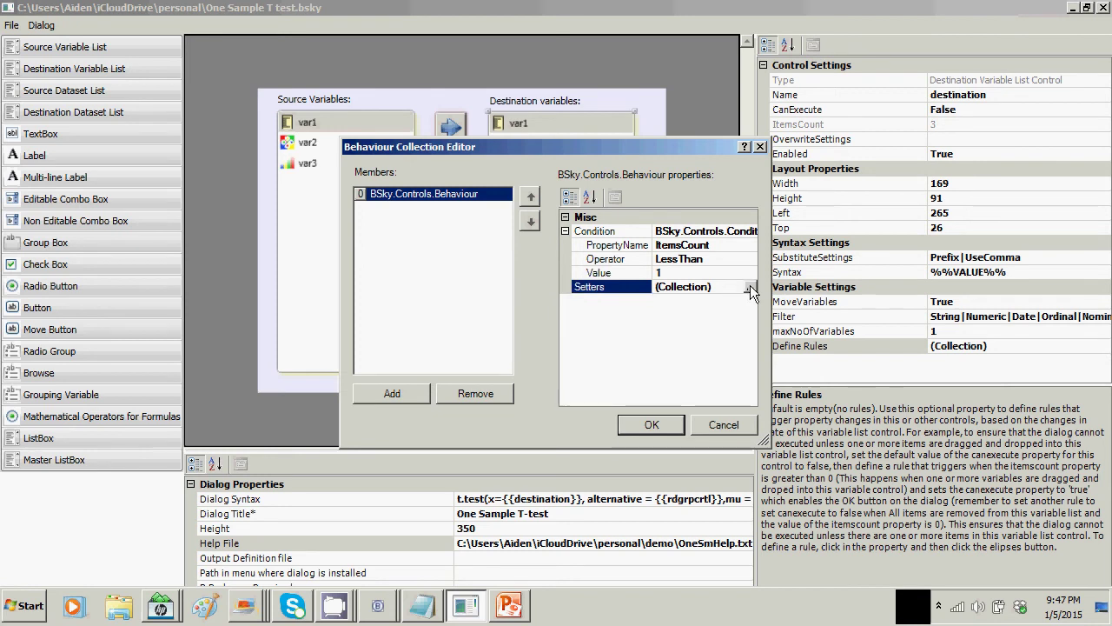
left_click(749, 288)
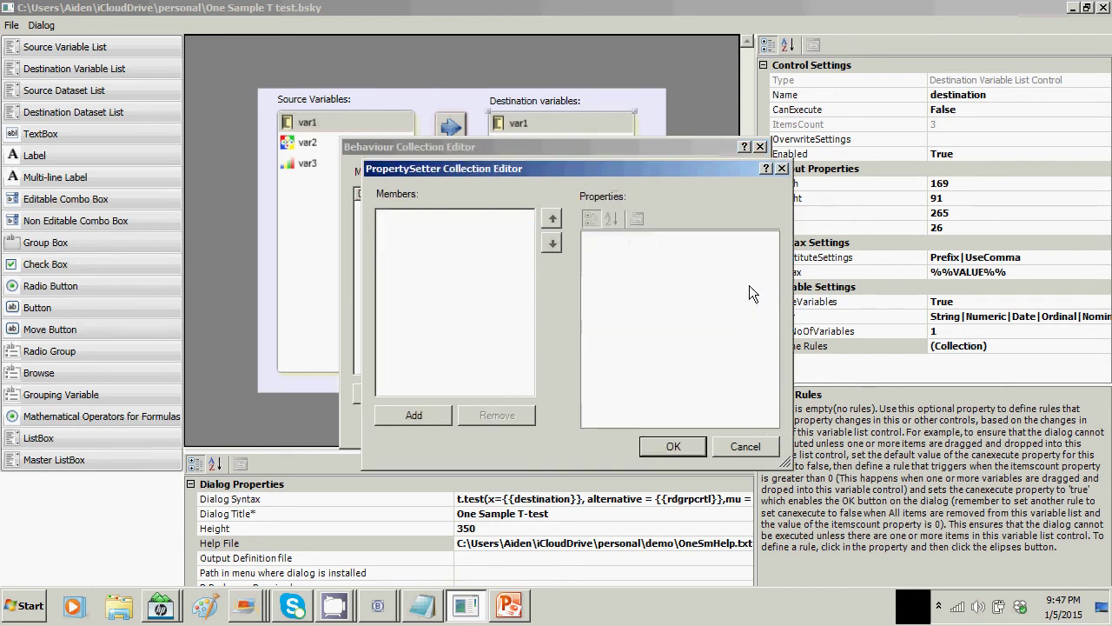
left_click(416, 414)
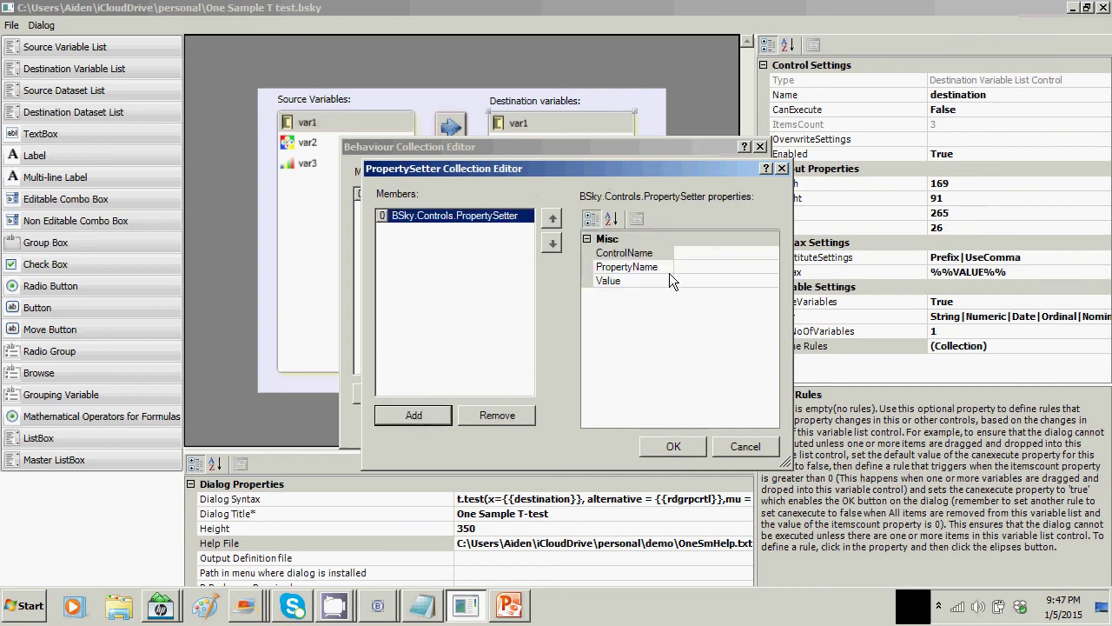
left_click(695, 253)
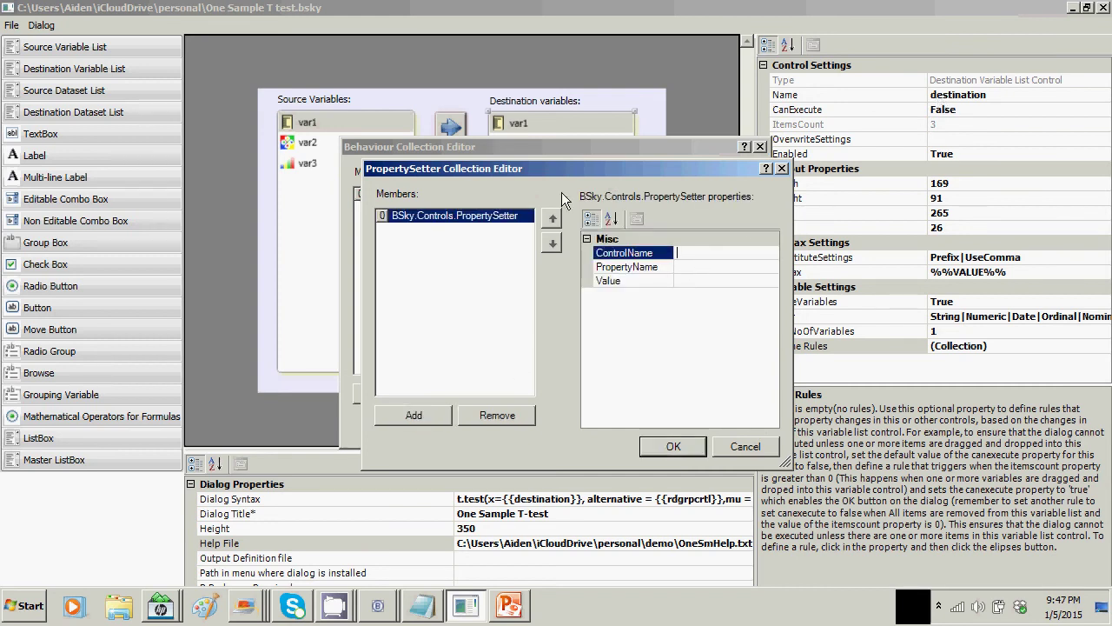
type("destination")
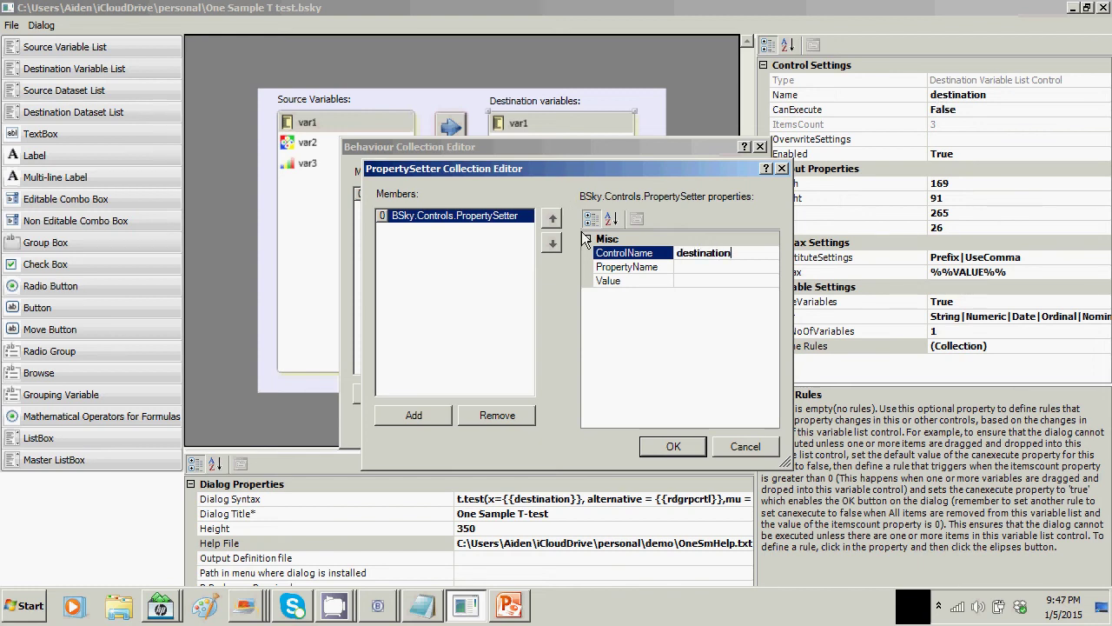
left_click(696, 268)
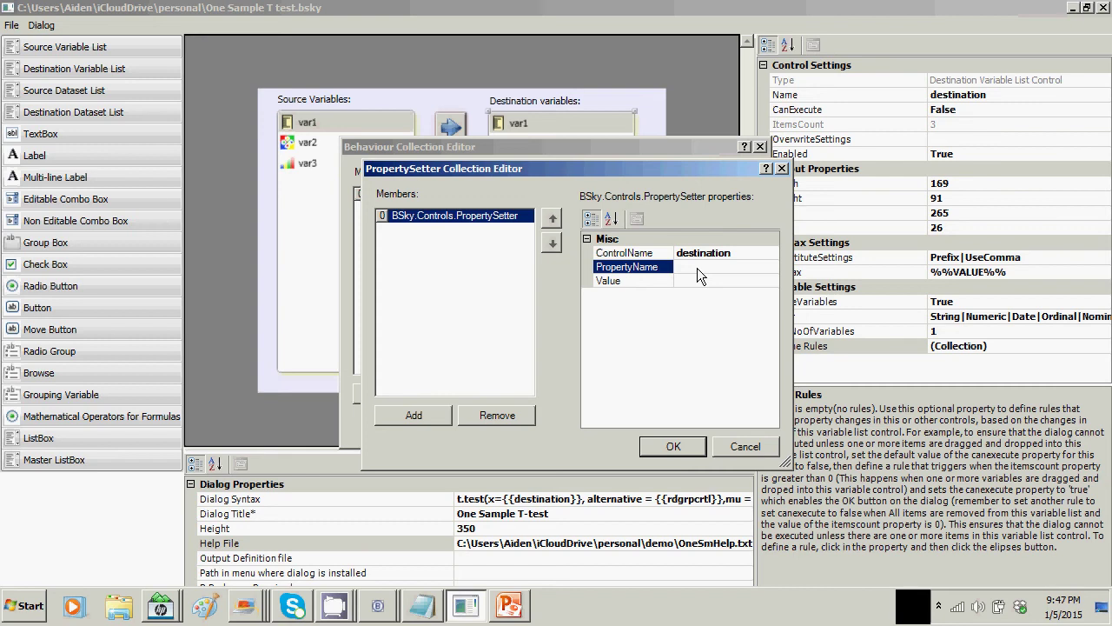
type("CanExecute")
left_click(695, 282)
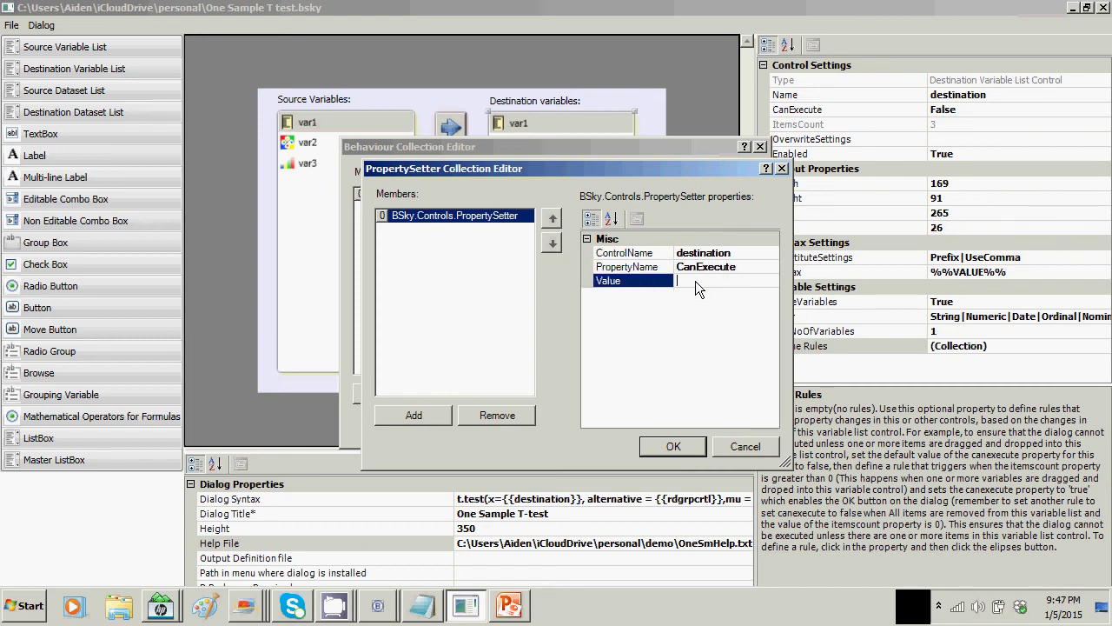
type("False")
left_click(679, 450)
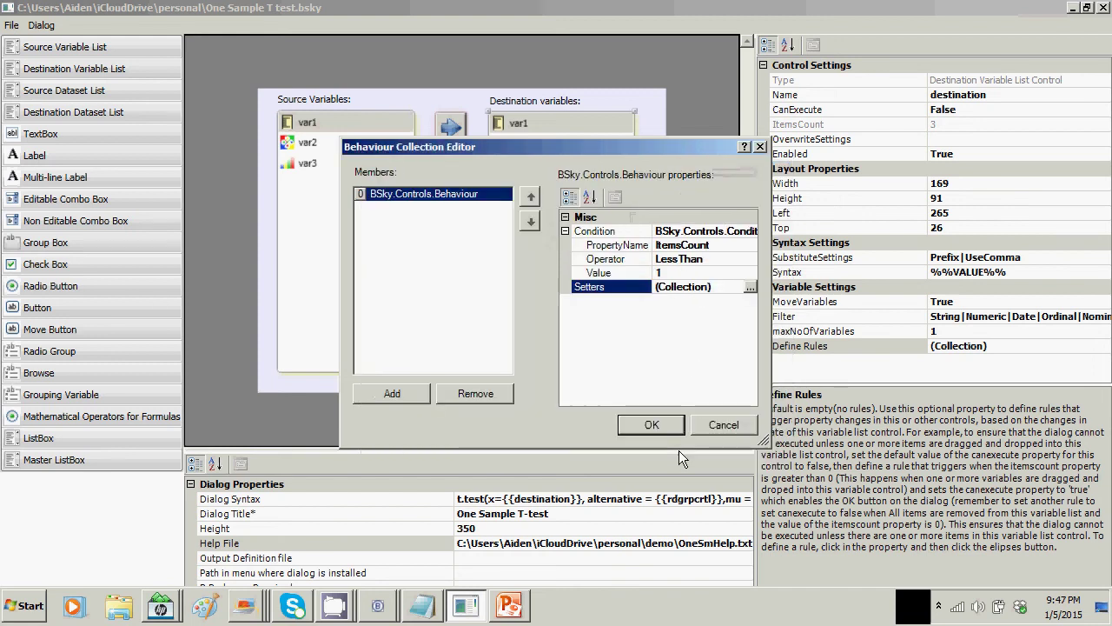
Add a second rule to the destination list with the condition ItemsCount GreaterThan 0.
left_click(400, 392)
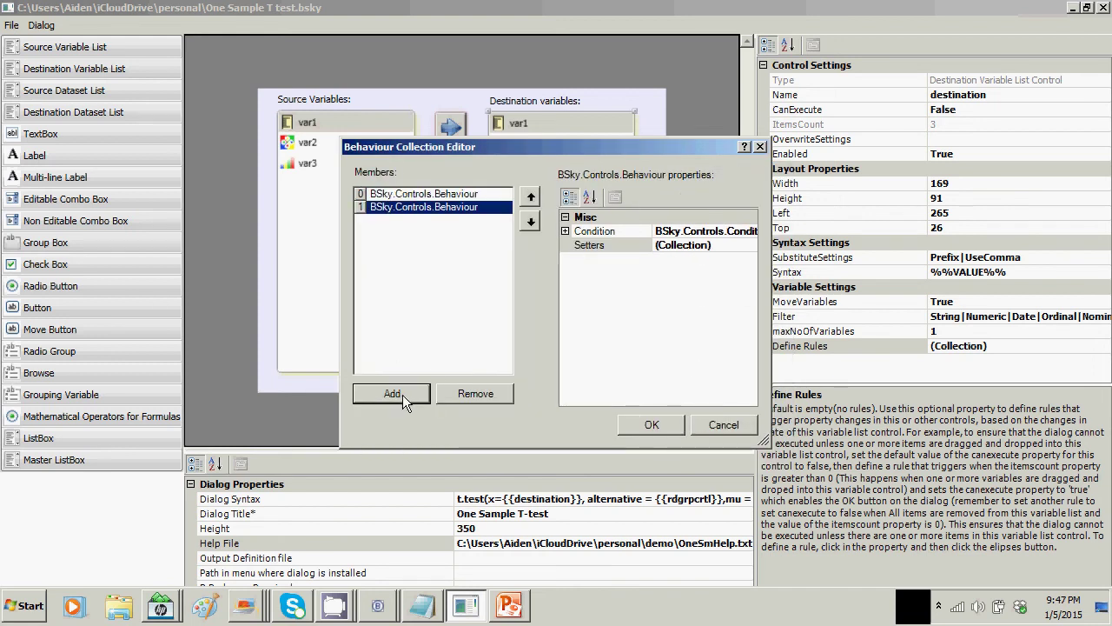
left_click(656, 250)
left_click(683, 246)
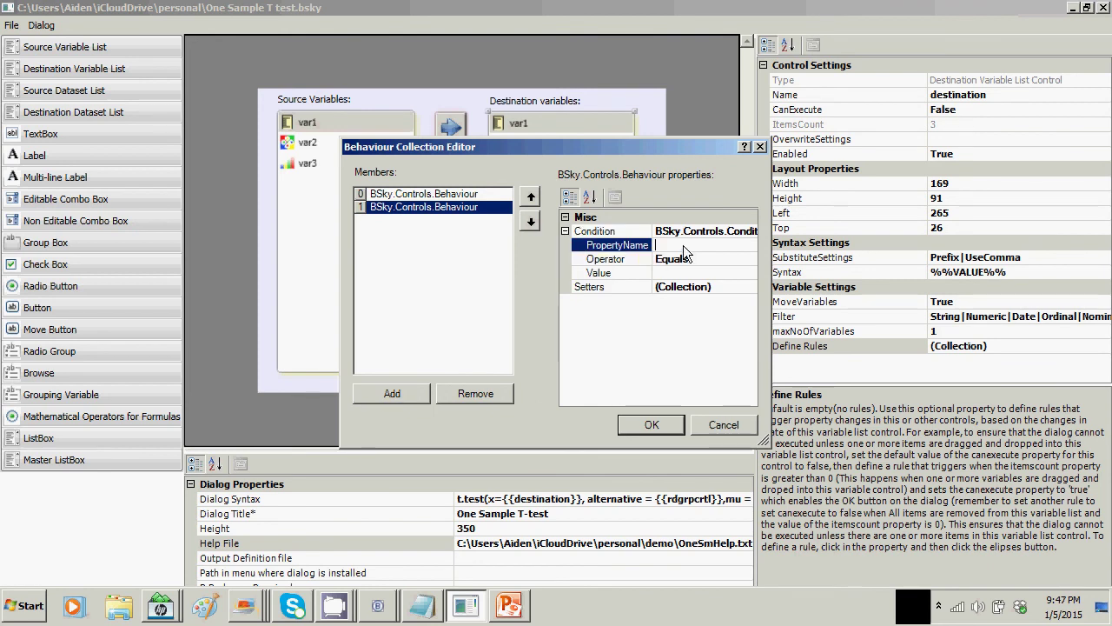
type("CanExecute")
key("BackSpace")
key("BackSpace")
key("BackSpace")
key("BackSpace")
key("BackSpace")
key("BackSpace")
key("BackSpace")
key("BackSpace")
key("BackSpace")
key("BackSpace")
type("ItemsCount")
left_click(721, 259)
left_click(750, 259)
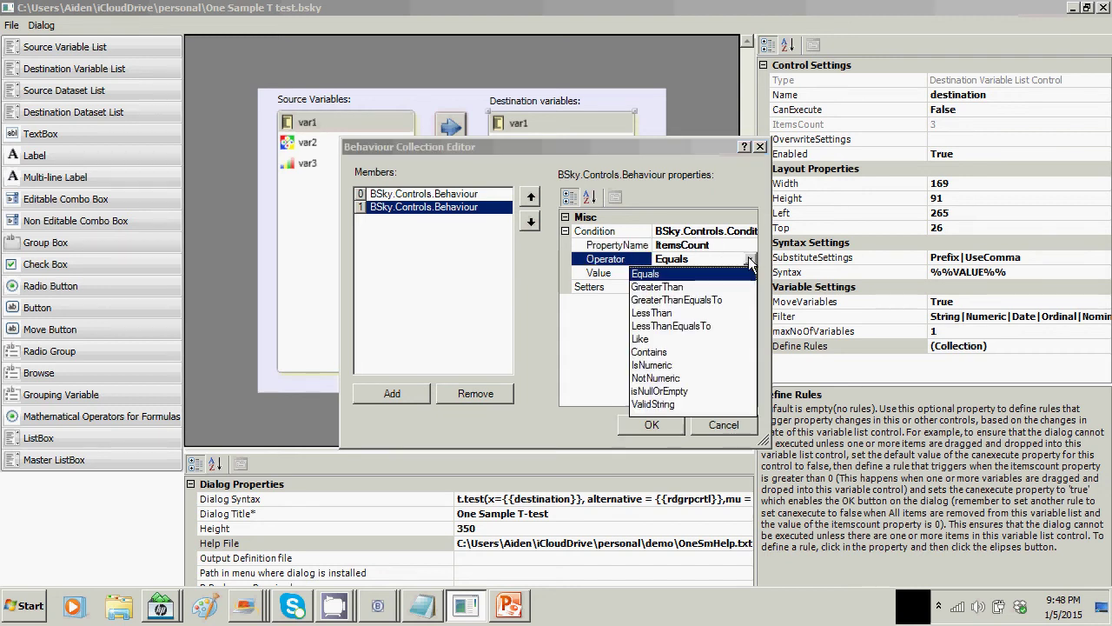
left_click(682, 289)
left_click(684, 273)
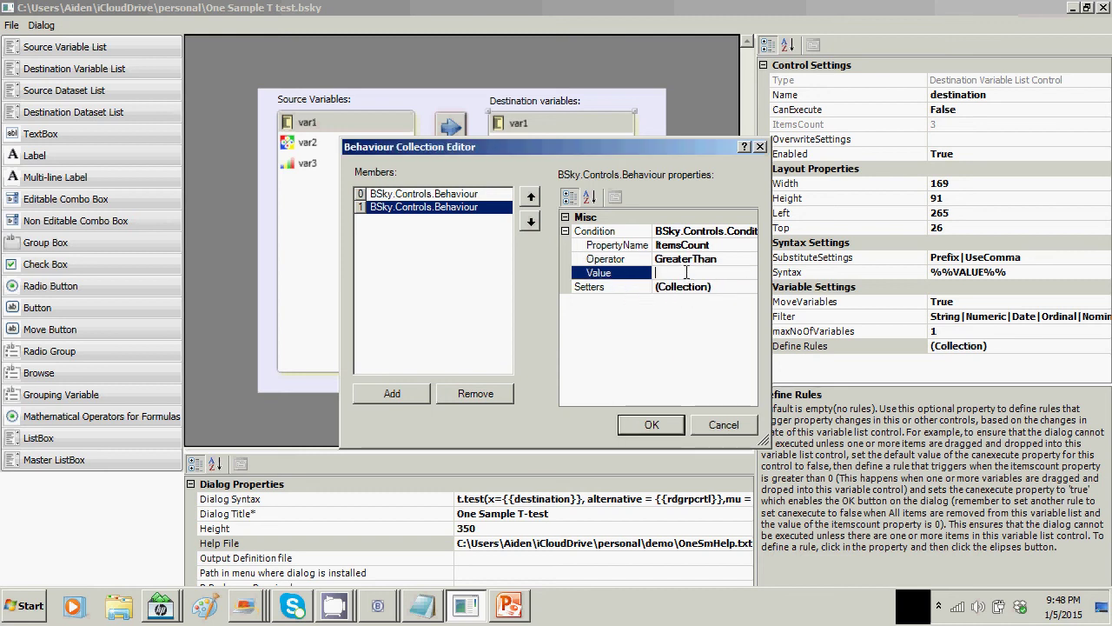
type("0")
Give the second rule a property setter that sets CanExecute to TRUE on the destination control, and accept the rules.
left_click(714, 287)
left_click(751, 288)
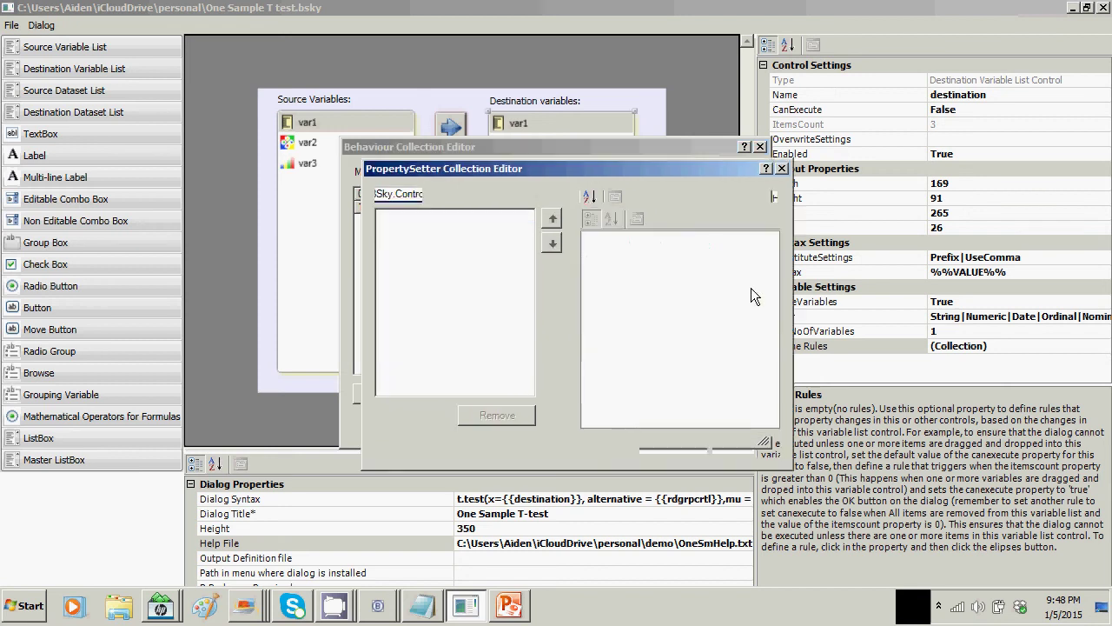
left_click(414, 415)
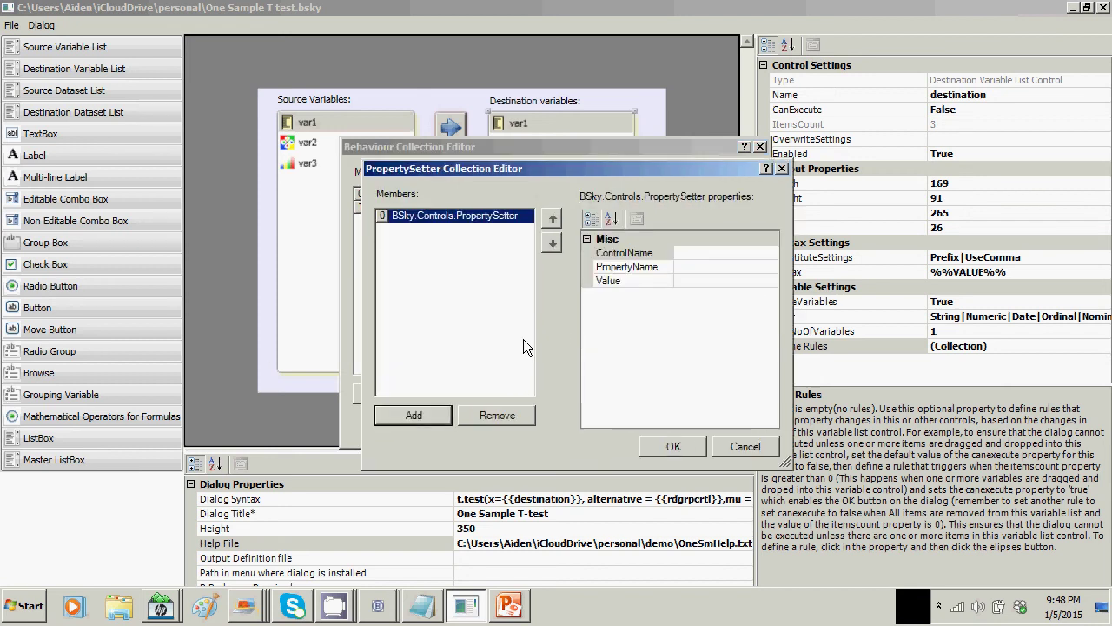
left_click(694, 252)
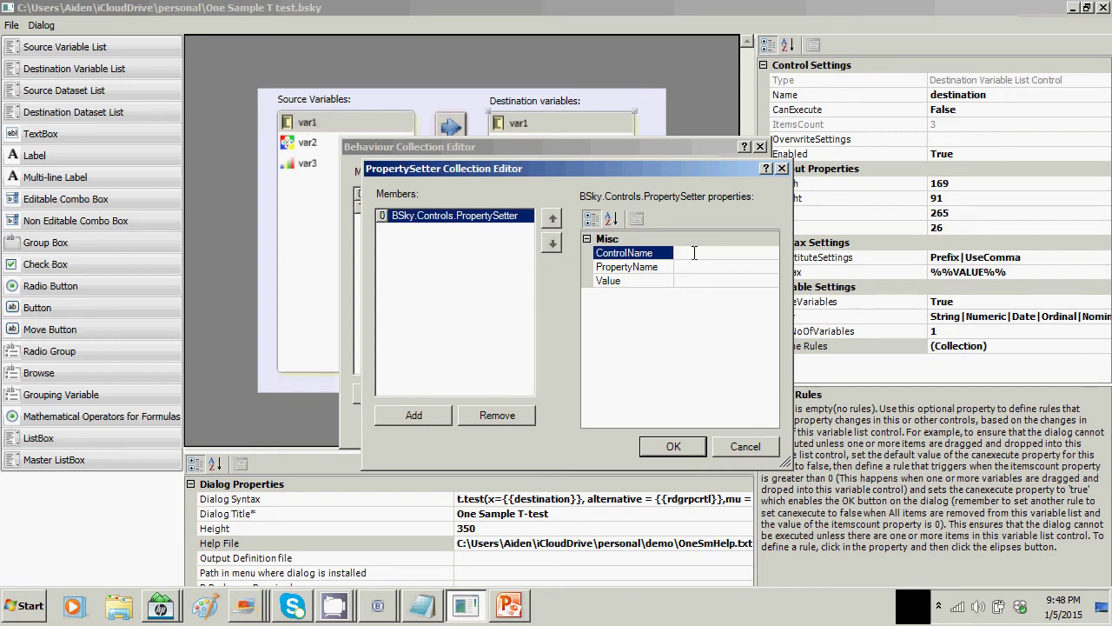
type("destination")
left_click(705, 270)
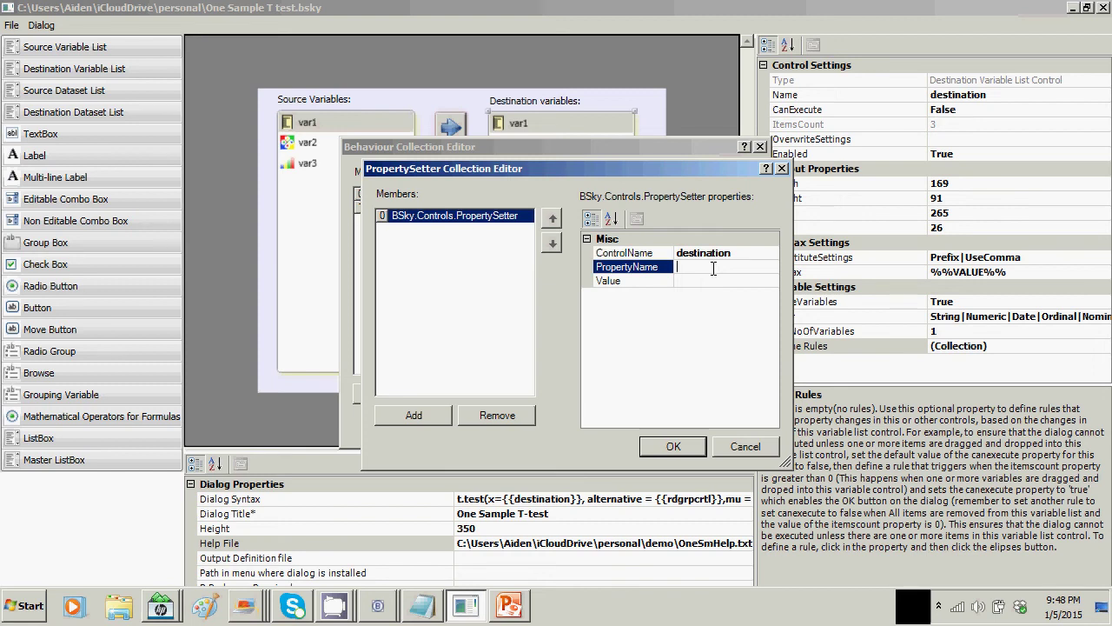
type("CanExecute")
left_click(713, 281)
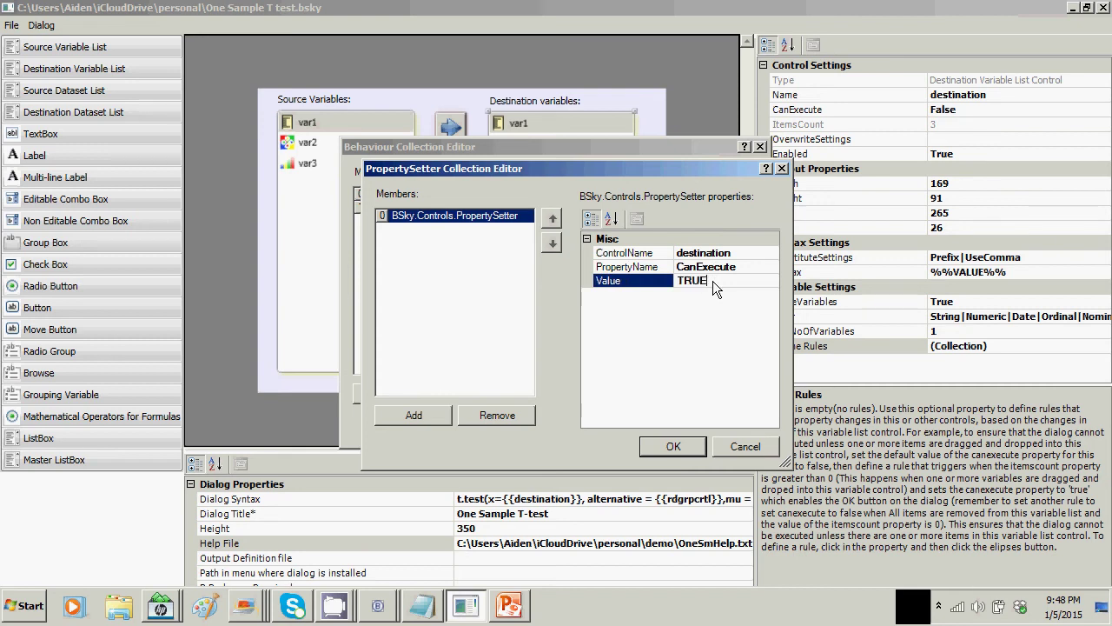
left_click(678, 444)
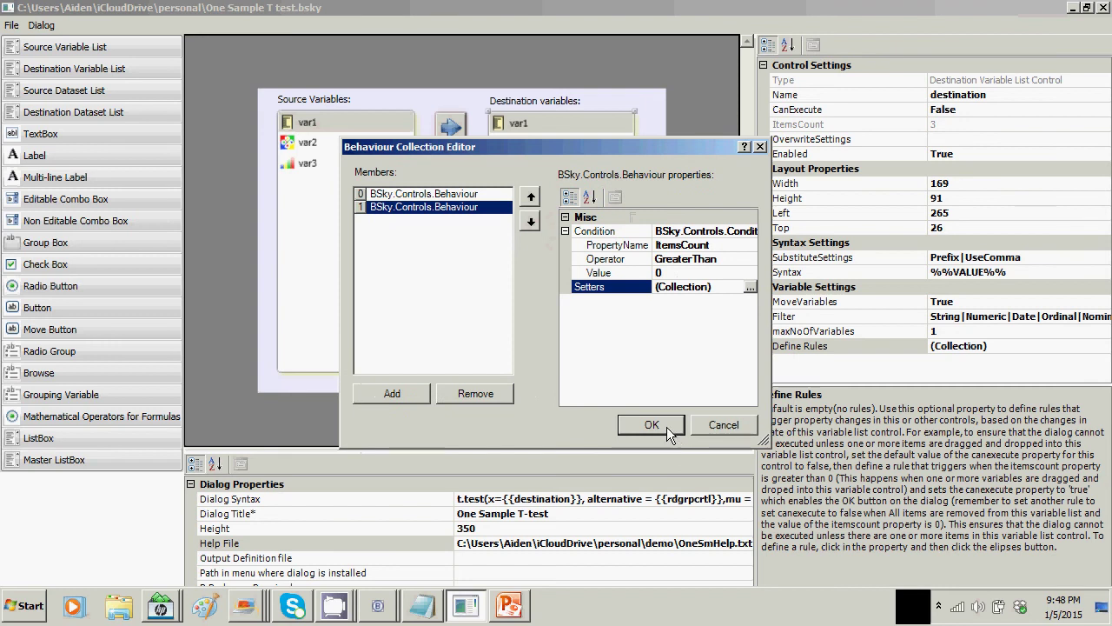
left_click(664, 423)
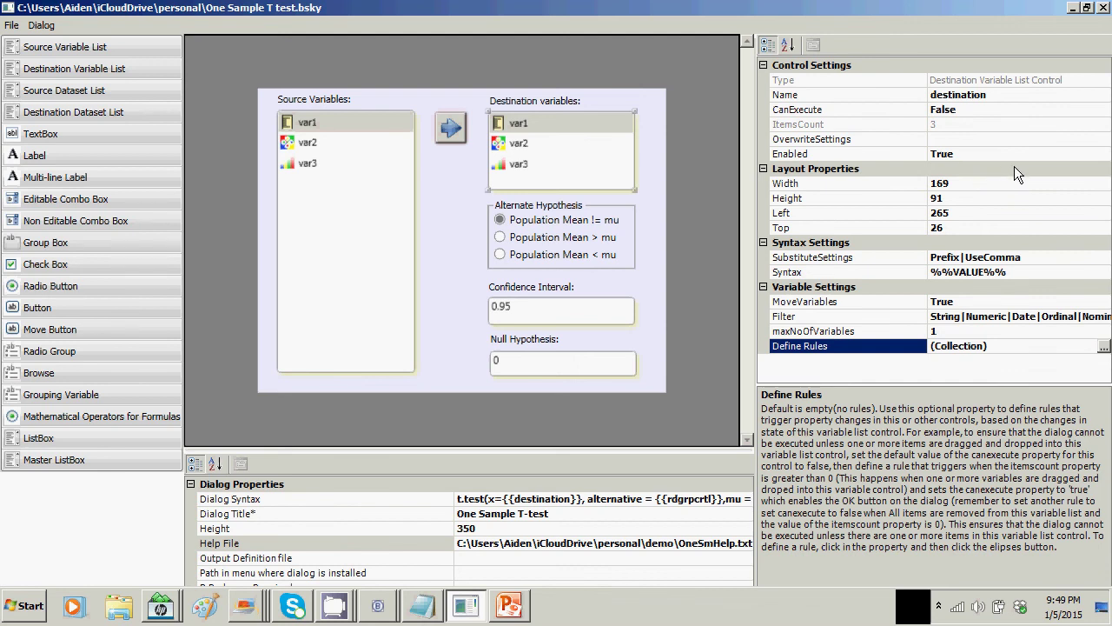
Review the conditions and property setters of both rules defined on the destination list.
left_click(1104, 346)
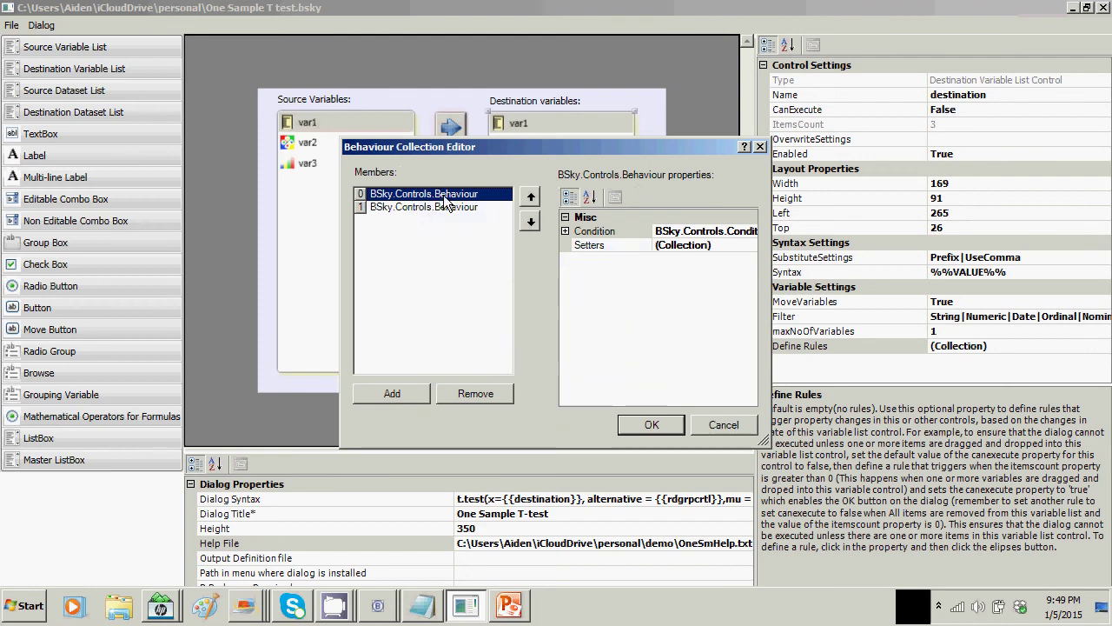
left_click(564, 231)
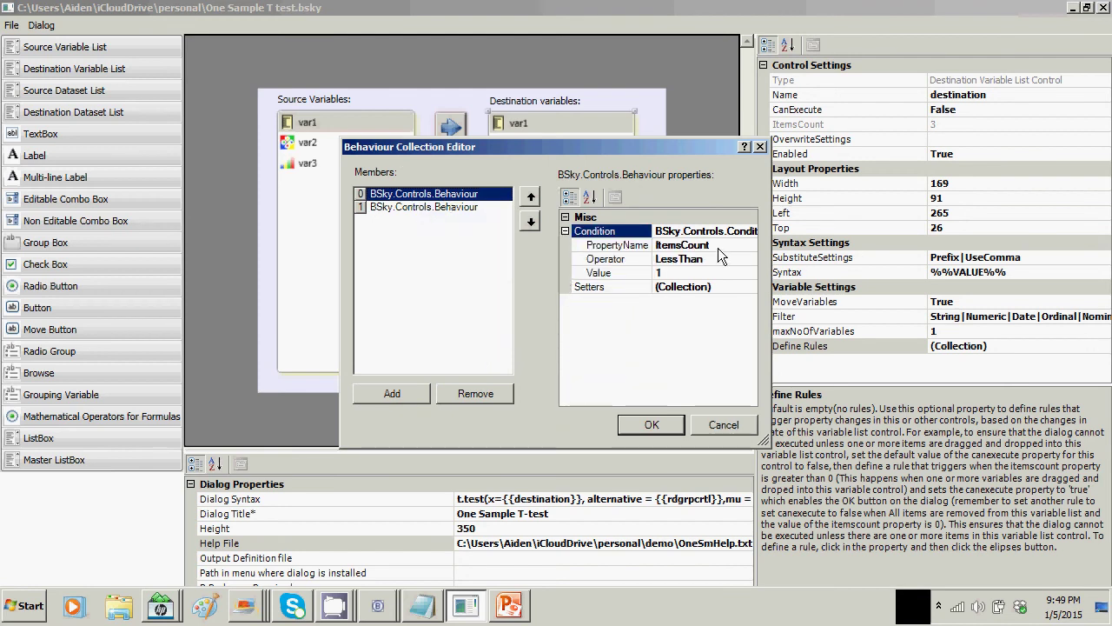
left_click(724, 287)
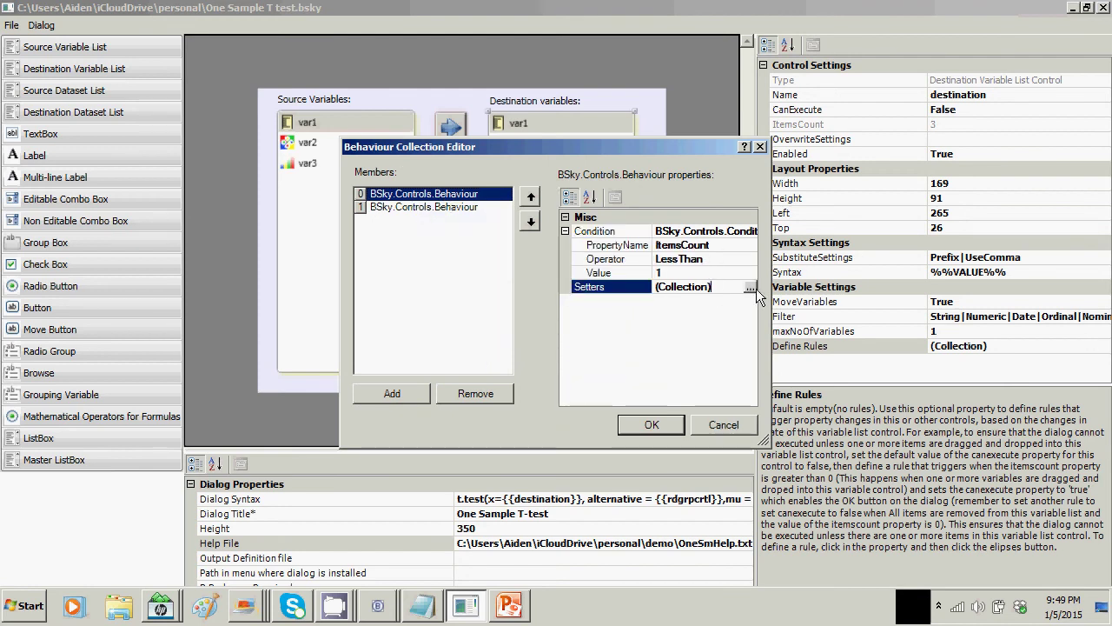
left_click(749, 287)
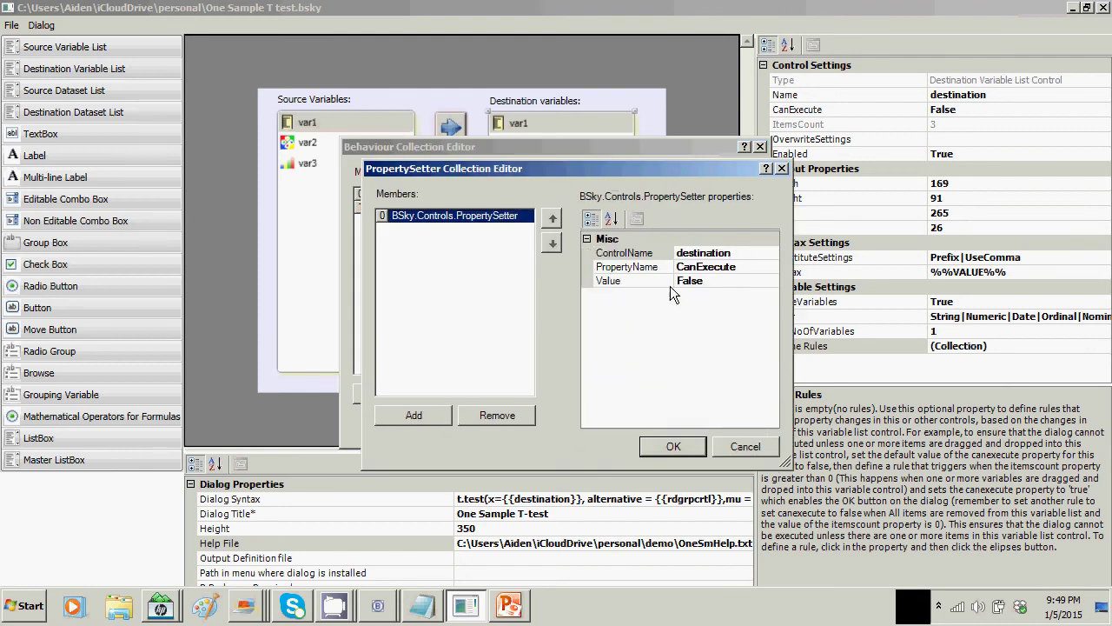
left_click(674, 446)
left_click(466, 210)
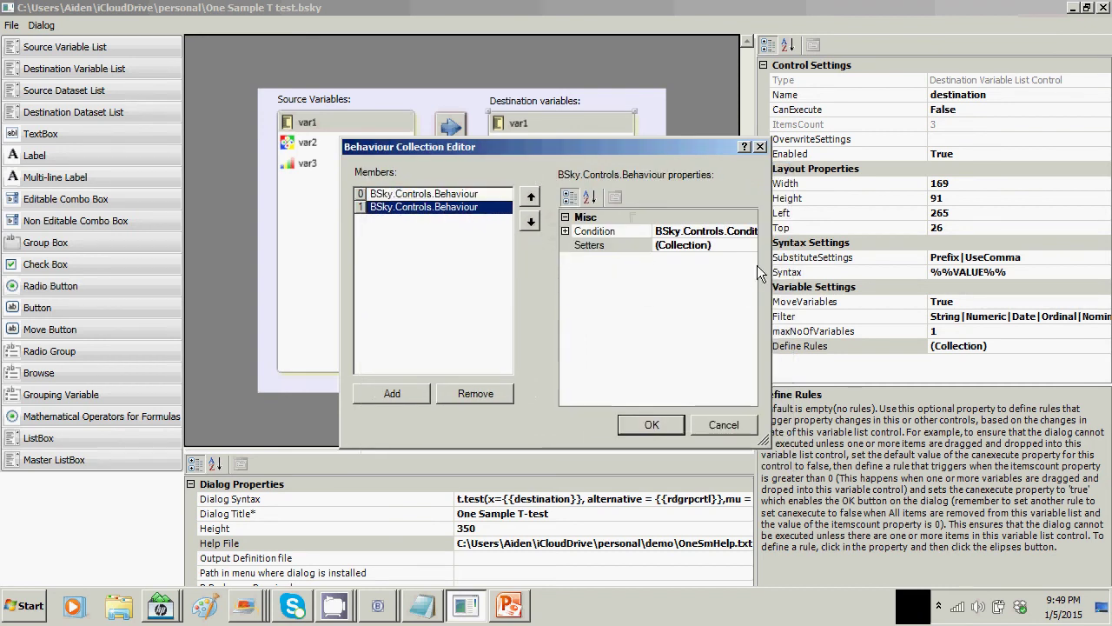
left_click(565, 231)
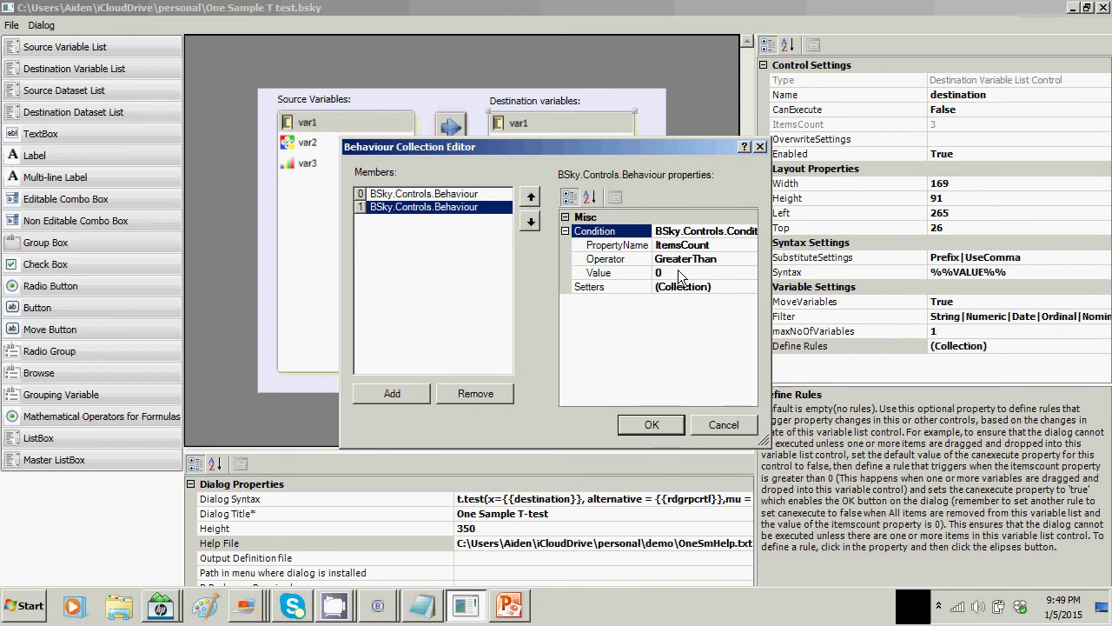
left_click(714, 287)
left_click(753, 287)
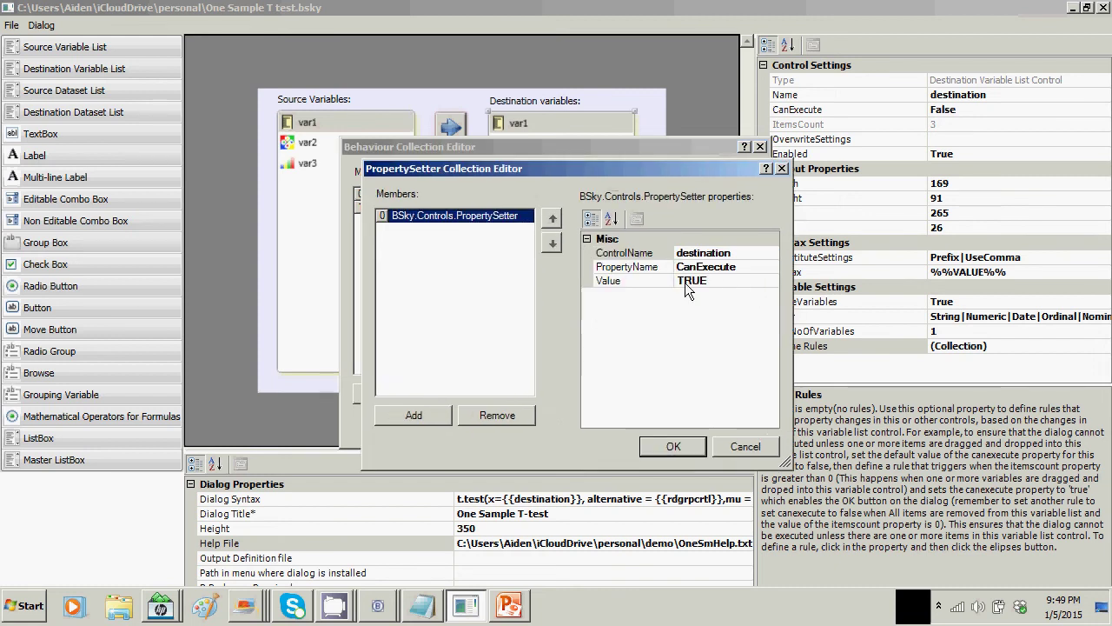
left_click(685, 447)
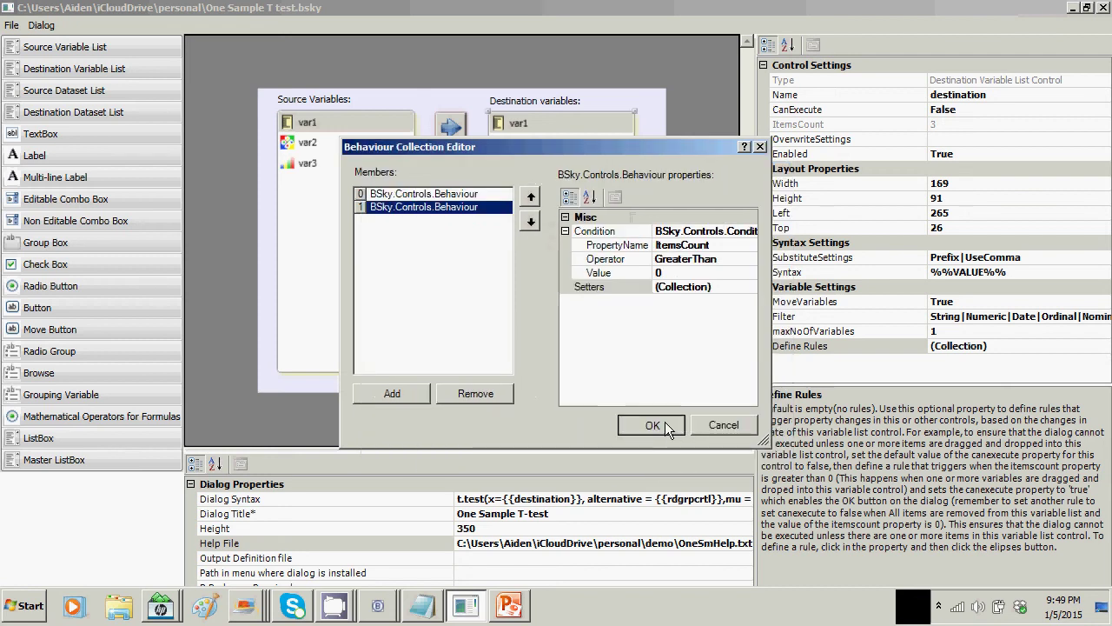
left_click(660, 423)
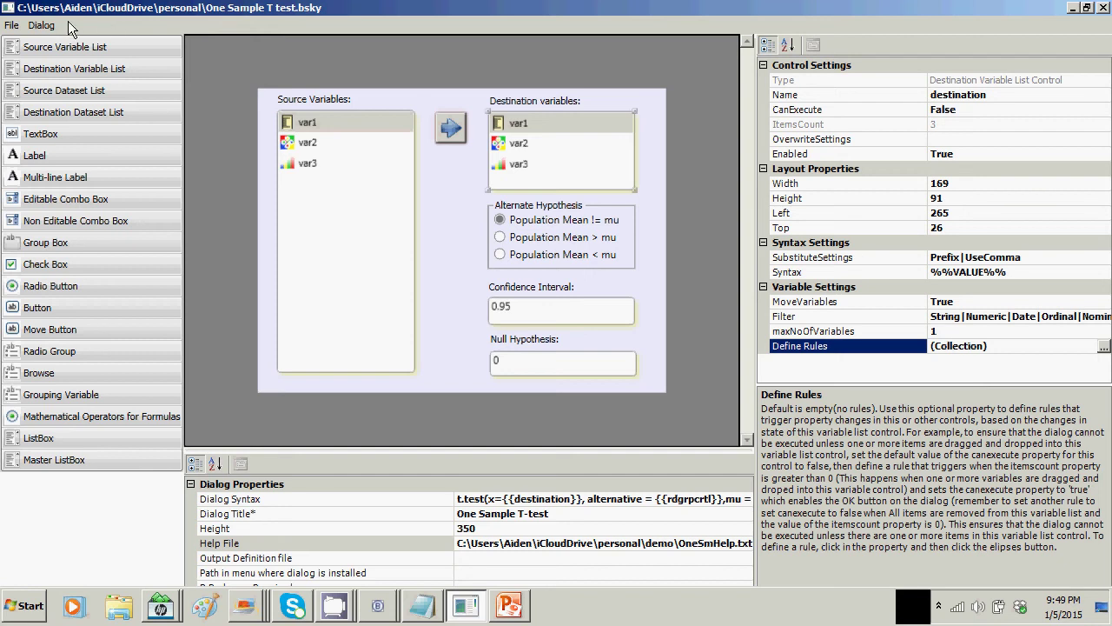
Save the One Sample T-test dialog file and open a preview of the dialog.
left_click(20, 31)
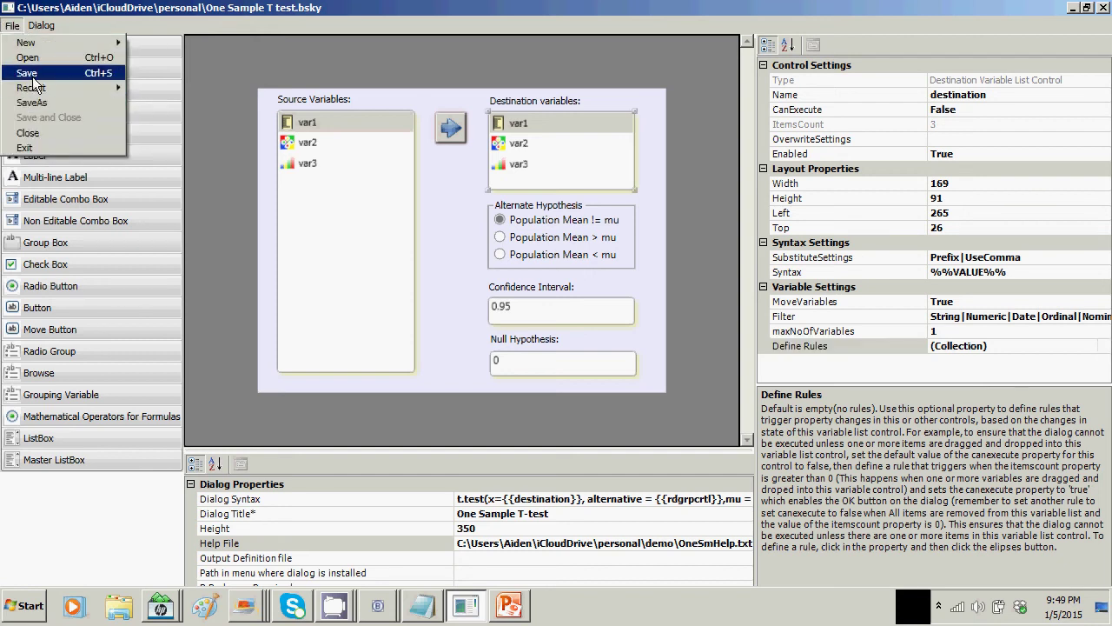
left_click(40, 73)
left_click(41, 25)
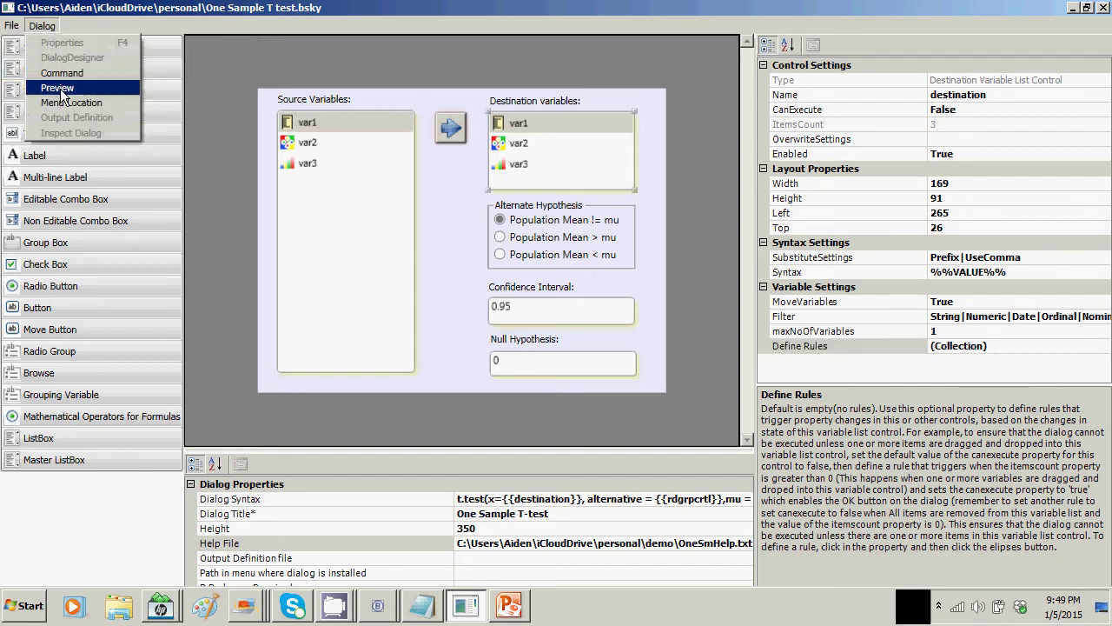
left_click(59, 99)
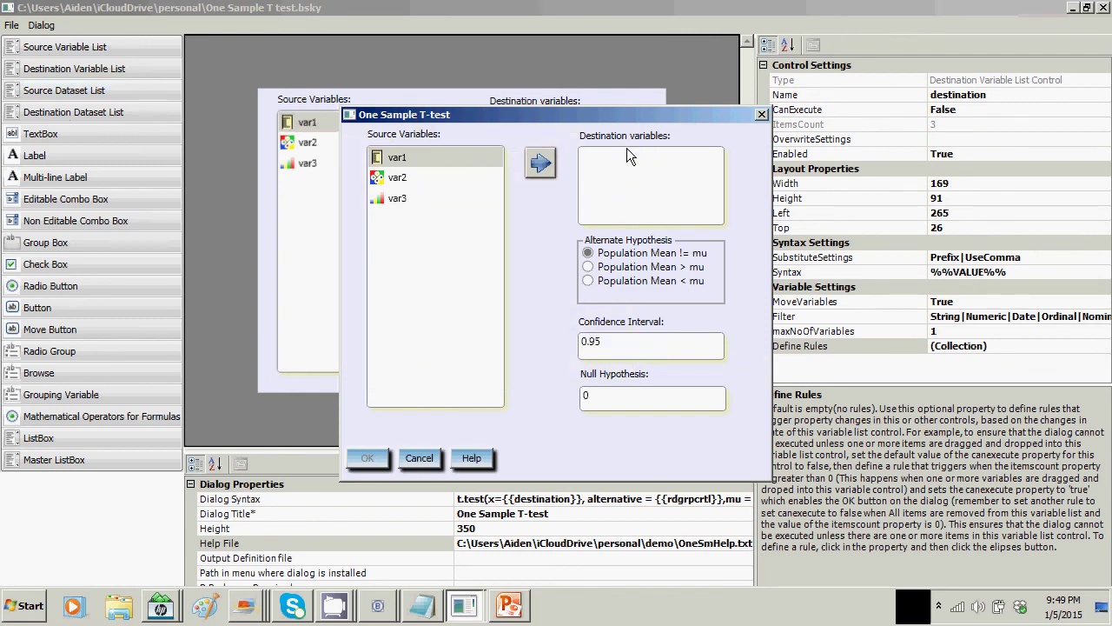
Check the preview's OK button while moving var1 into the destination list and back out, and cancel the preview.
left_click_drag(627, 113, 648, 82)
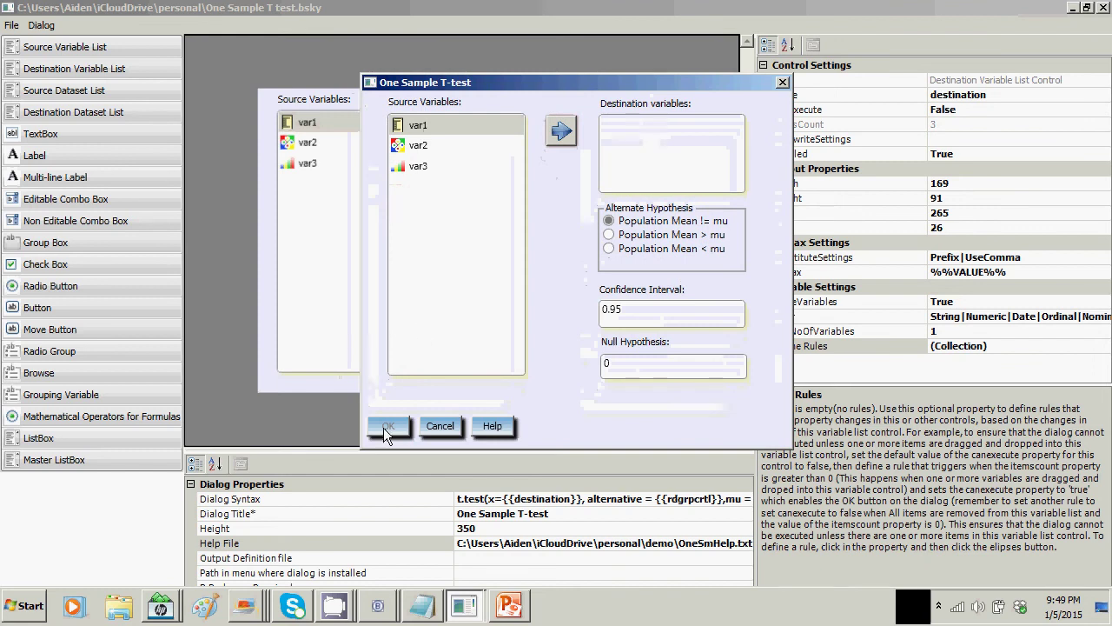
left_click(447, 127)
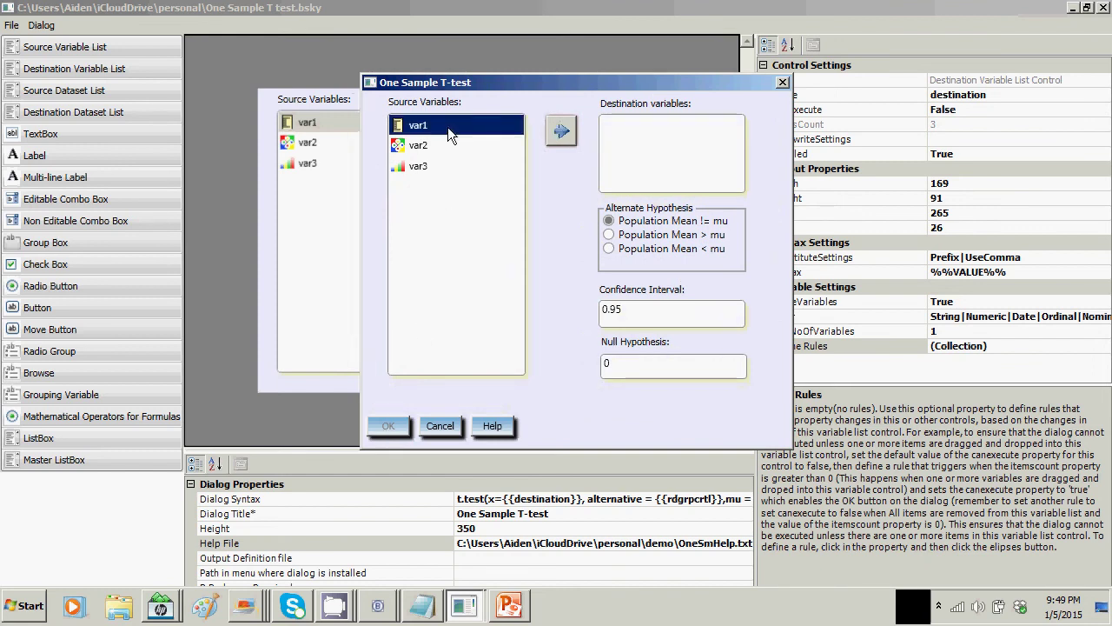
left_click(563, 134)
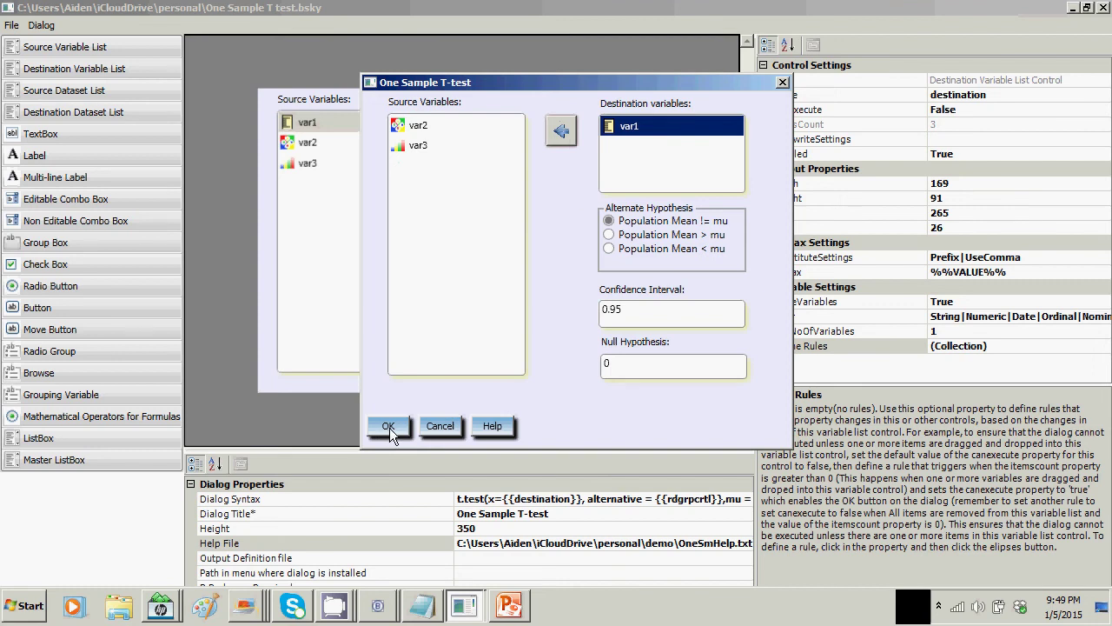
left_click(562, 131)
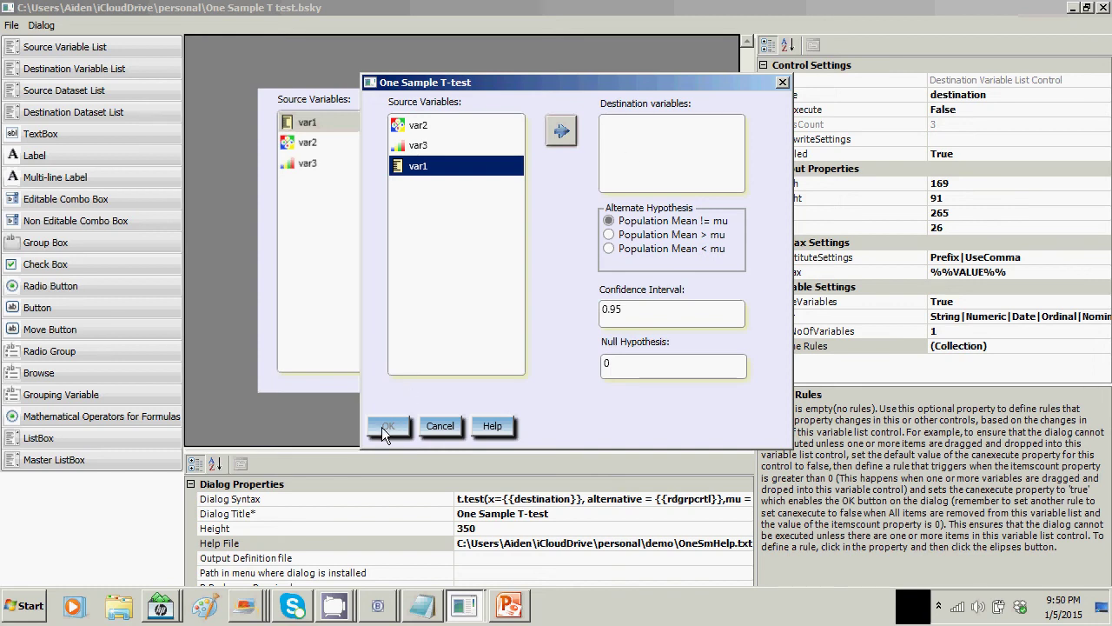
left_click(438, 426)
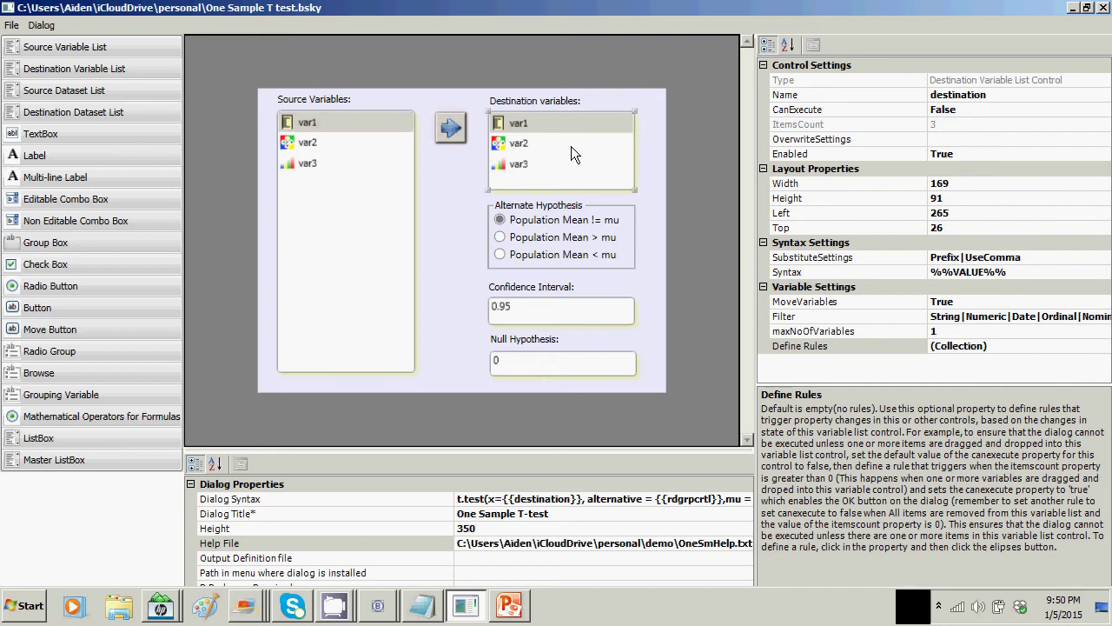
Save the dialog file once more after the preview test.
left_click(12, 26)
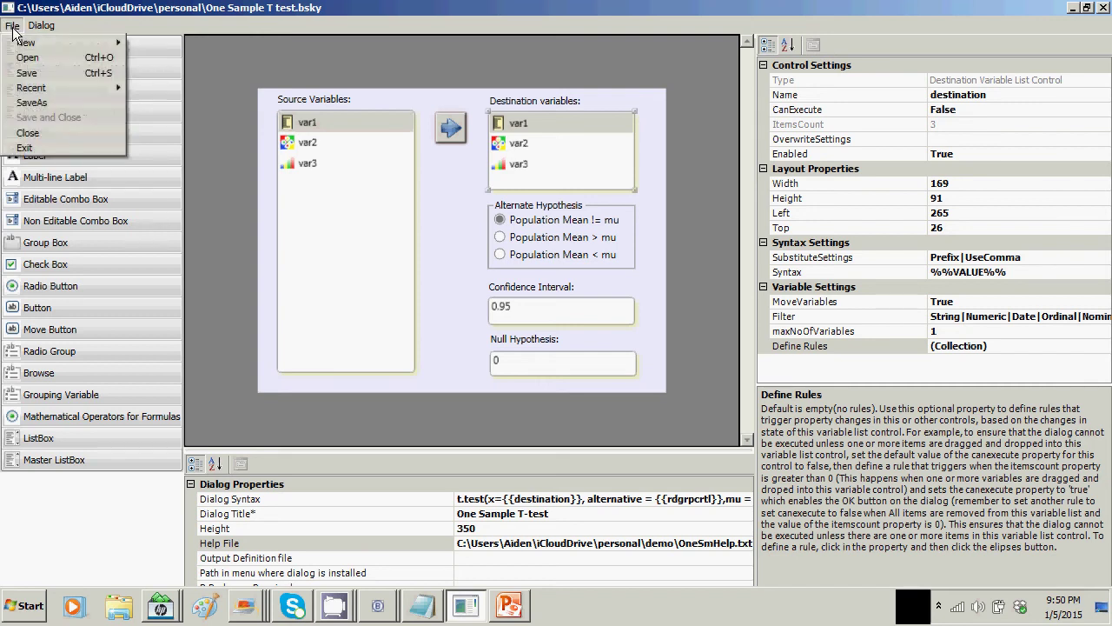
left_click(25, 74)
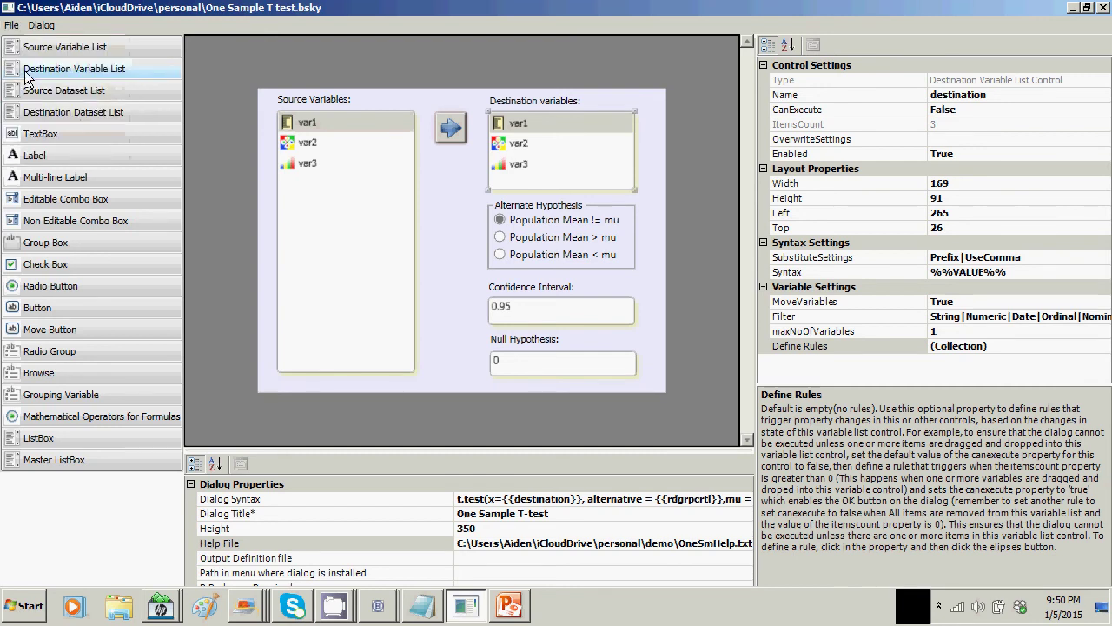
Switch to the PowerPoint presentation and advance past the Part B slide to the Designing output slide.
key("alt+Tab")
left_click(487, 165)
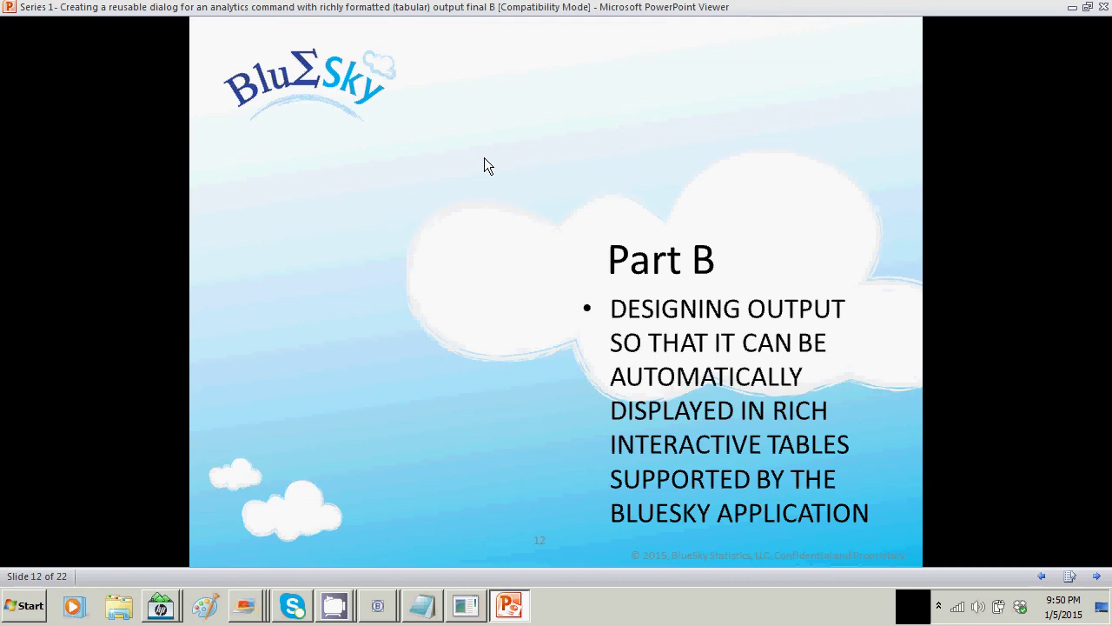
left_click(484, 158)
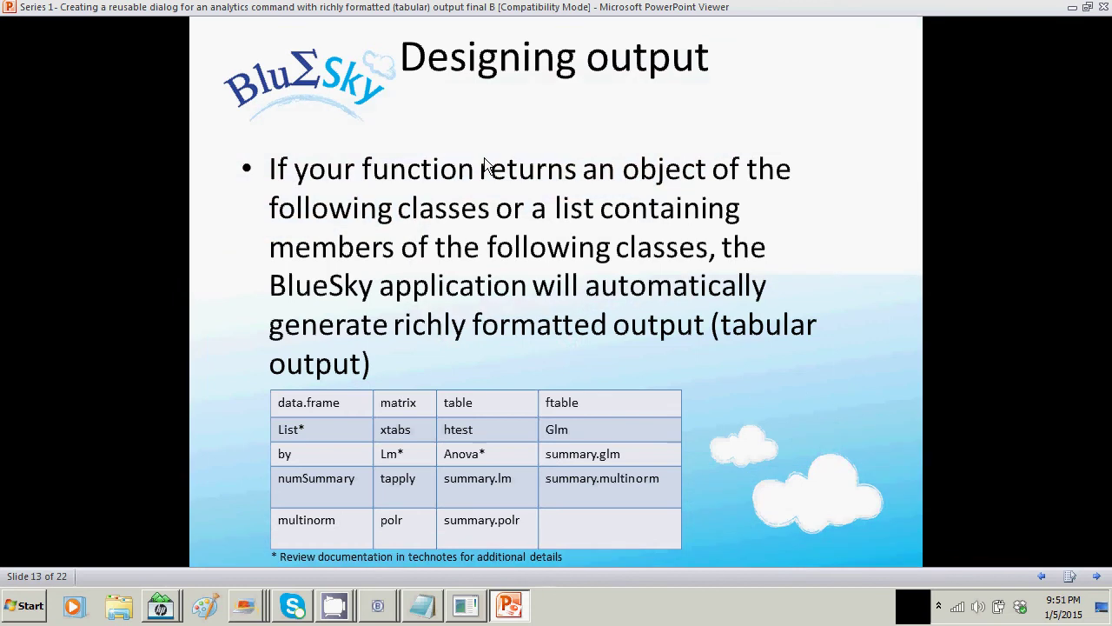